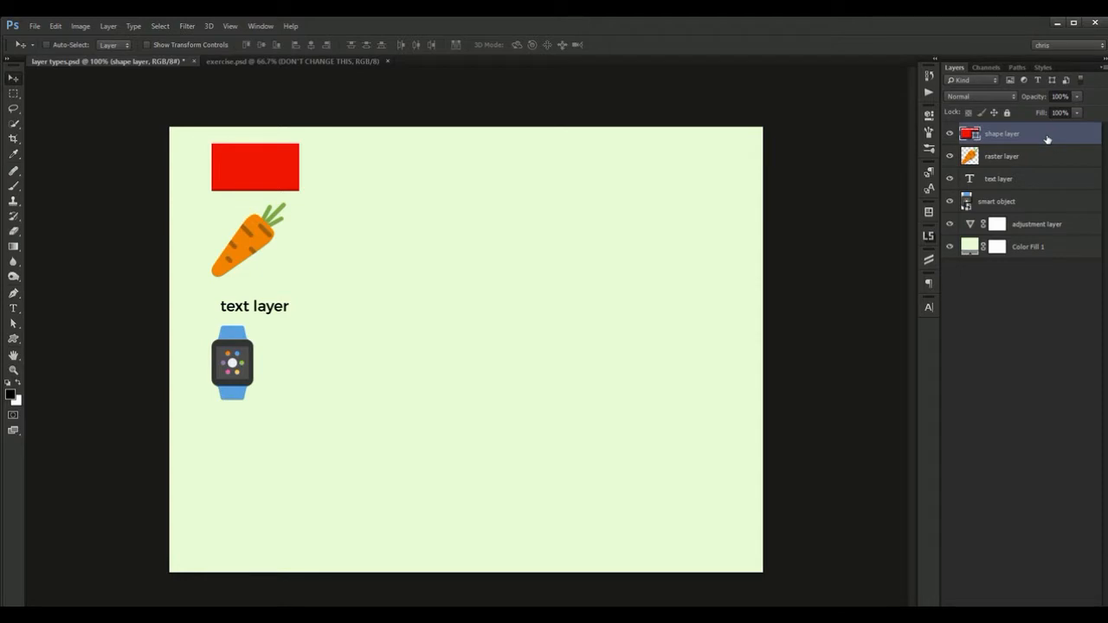
# - Switch the layer thumbnails to the large size and return them to the small size
pyautogui.rightClick(1011, 291)
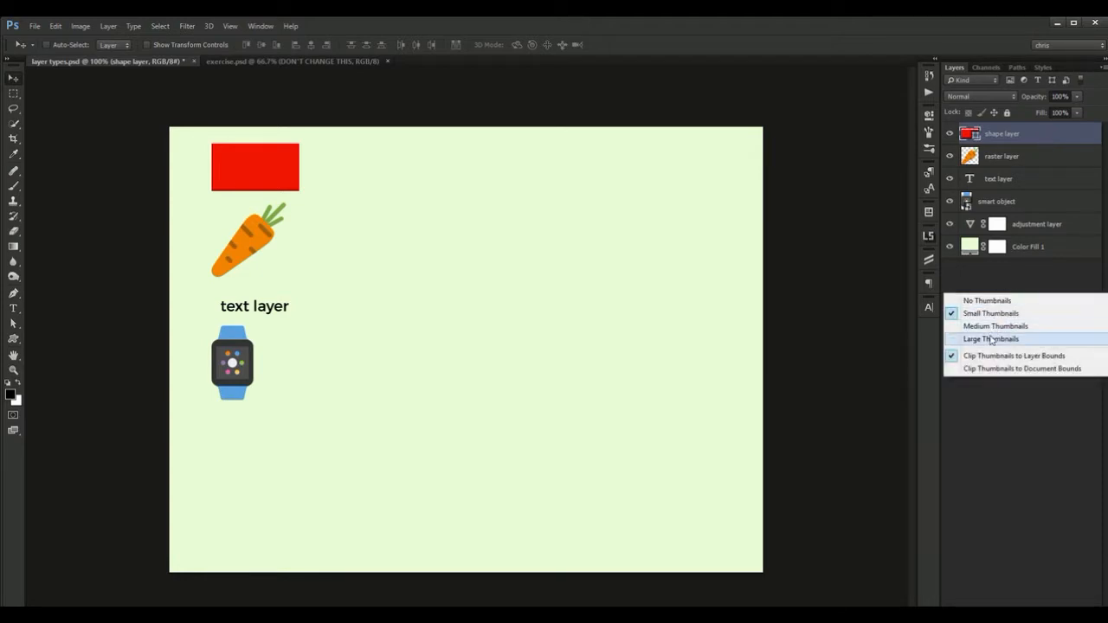
pyautogui.click(986, 339)
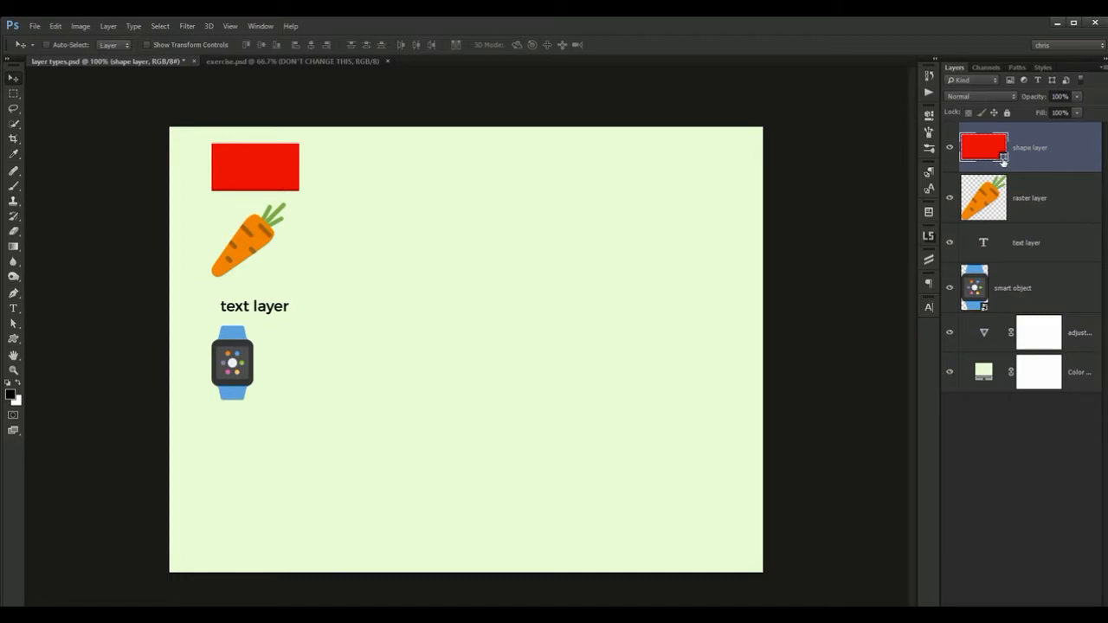
pyautogui.rightClick(999, 482)
pyautogui.rightClick(993, 431)
pyautogui.click(988, 449)
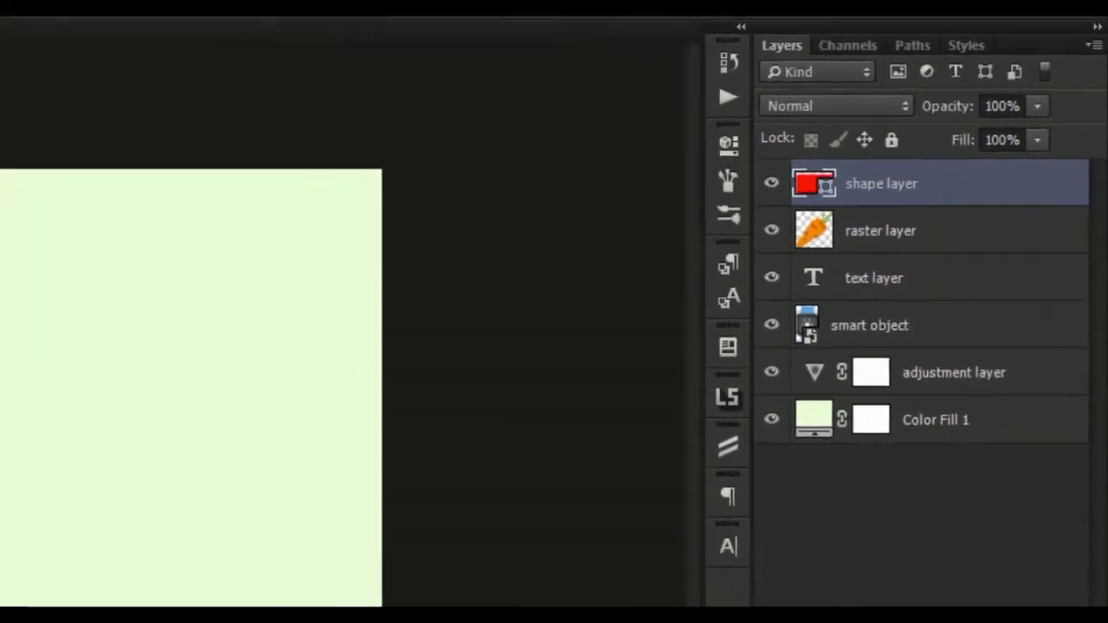
# - Scale up the red rectangle with Free Transform to cover most of the canvas's upper area and inspect it up close
pyautogui.hotkey('ctrl', 't')
pyautogui.moveTo(303, 199); pyautogui.dragTo(700, 416)
pyautogui.press('Return')
pyautogui.hotkey('ctrl', 'space')
pyautogui.moveTo(225, 159); pyautogui.dragTo(265, 177)
pyautogui.hotkey('ctrl', '1')
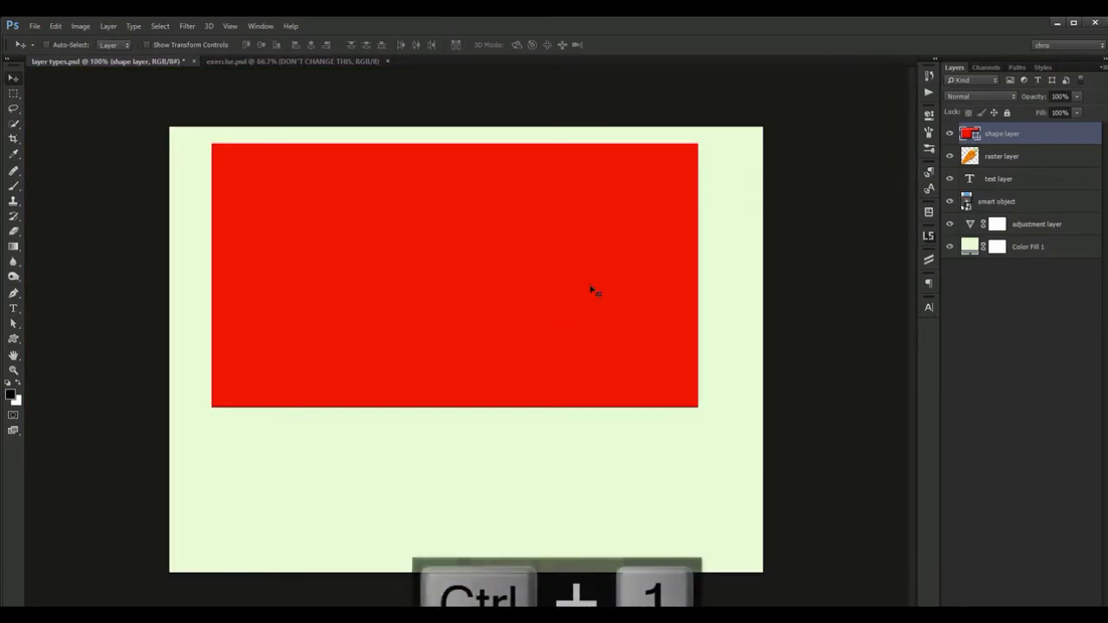
# - Add a Gradient Overlay effect to the shape layer using a blue gradient preset
pyautogui.doubleClick(1066, 137)
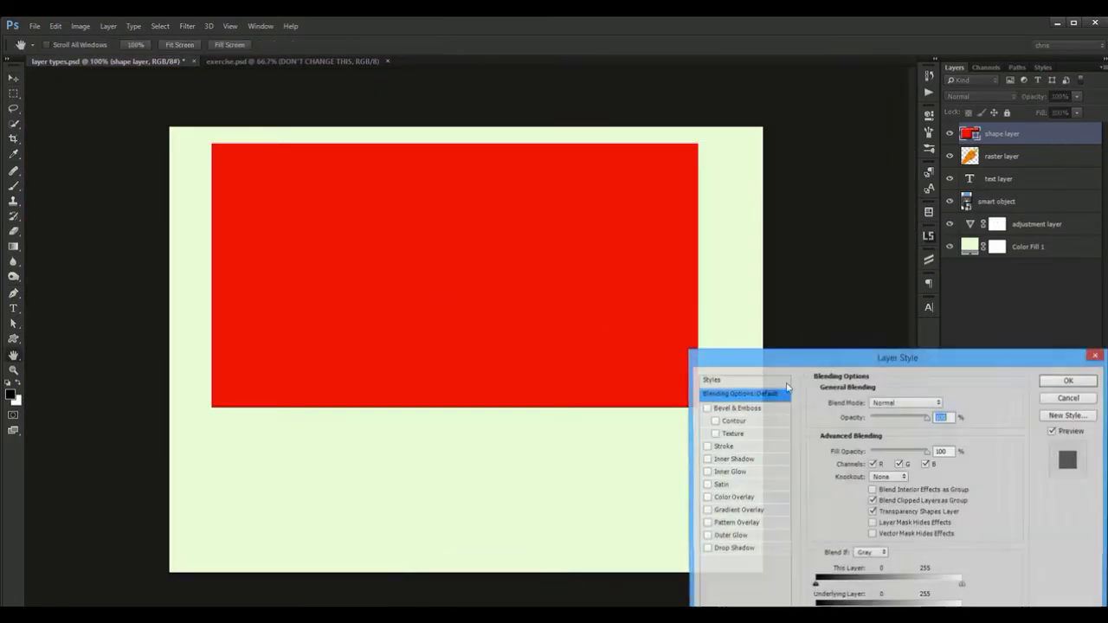
pyautogui.click(742, 511)
pyautogui.click(898, 403)
pyautogui.click(894, 420)
pyautogui.click(883, 435)
pyautogui.click(824, 366)
pyautogui.click(895, 365)
pyautogui.click(858, 384)
pyautogui.click(824, 415)
pyautogui.click(914, 403)
pyautogui.click(918, 351)
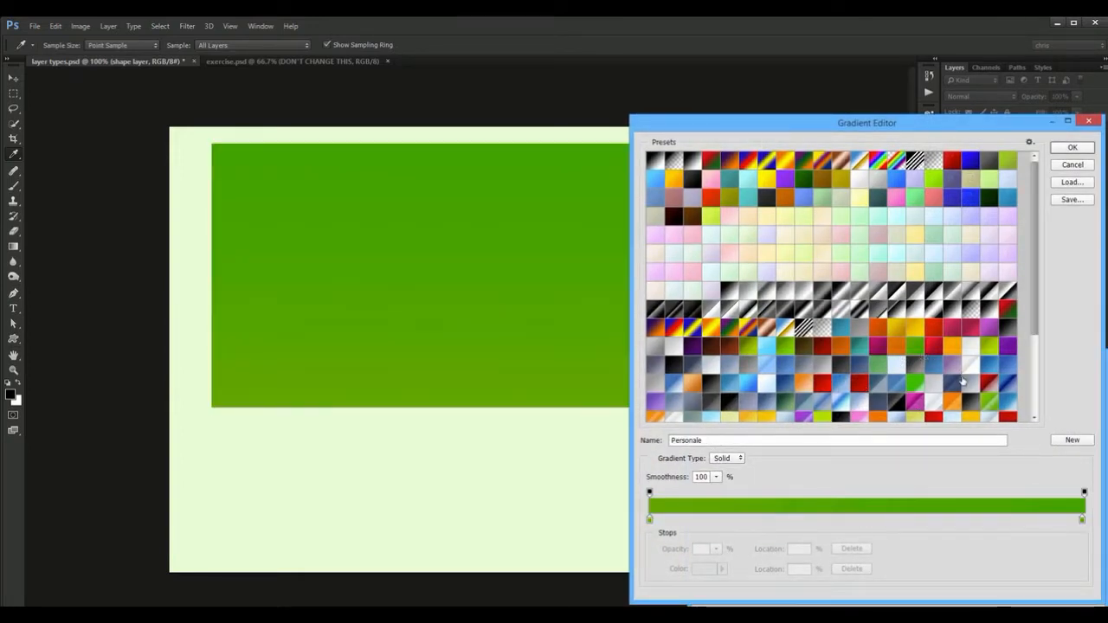
pyautogui.click(965, 380)
pyautogui.click(935, 370)
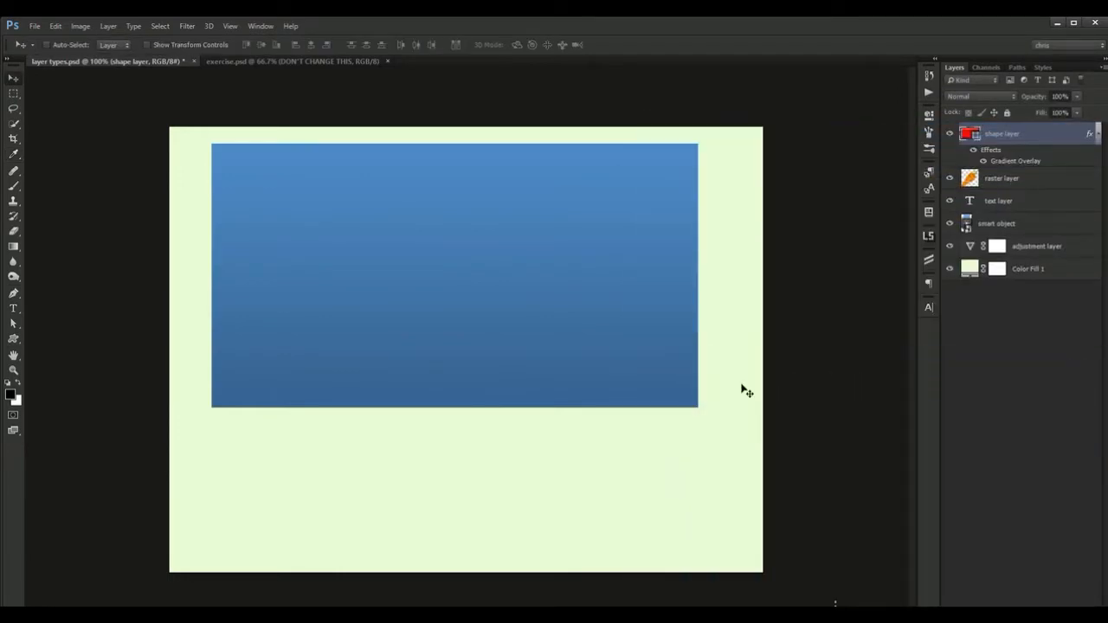
# - Scale the blue gradient rectangle beyond the canvas's lower-right corner with Free Transform and inspect its edge up close
pyautogui.hotkey('ctrl', 't')
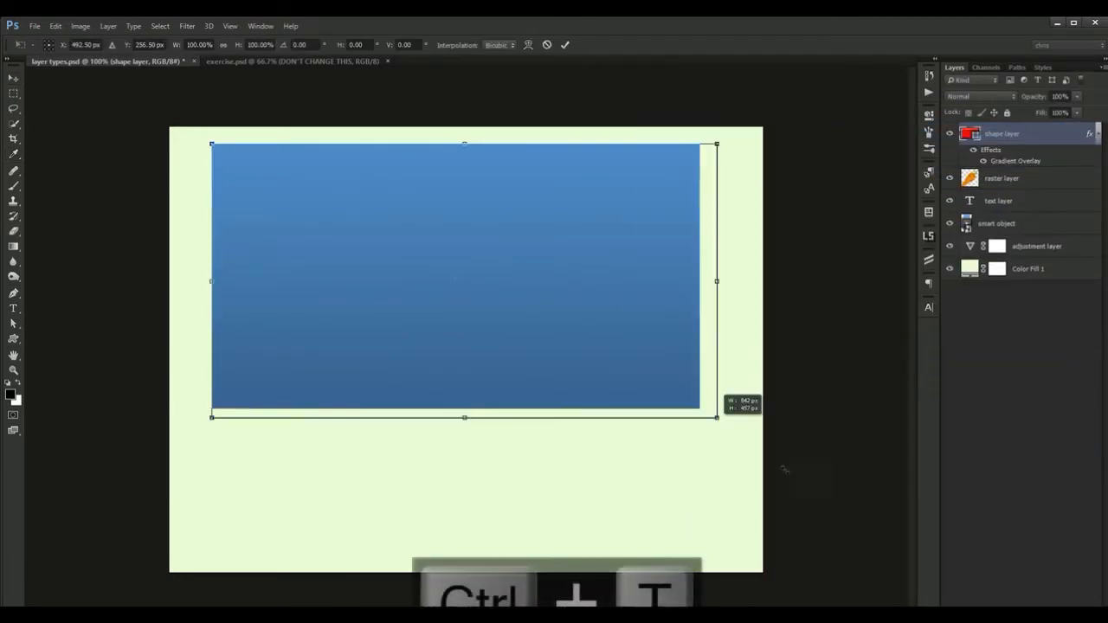
pyautogui.moveTo(697, 407); pyautogui.dragTo(992, 595)
pyautogui.press('Return')
pyautogui.hotkey('ctrl', 'space')
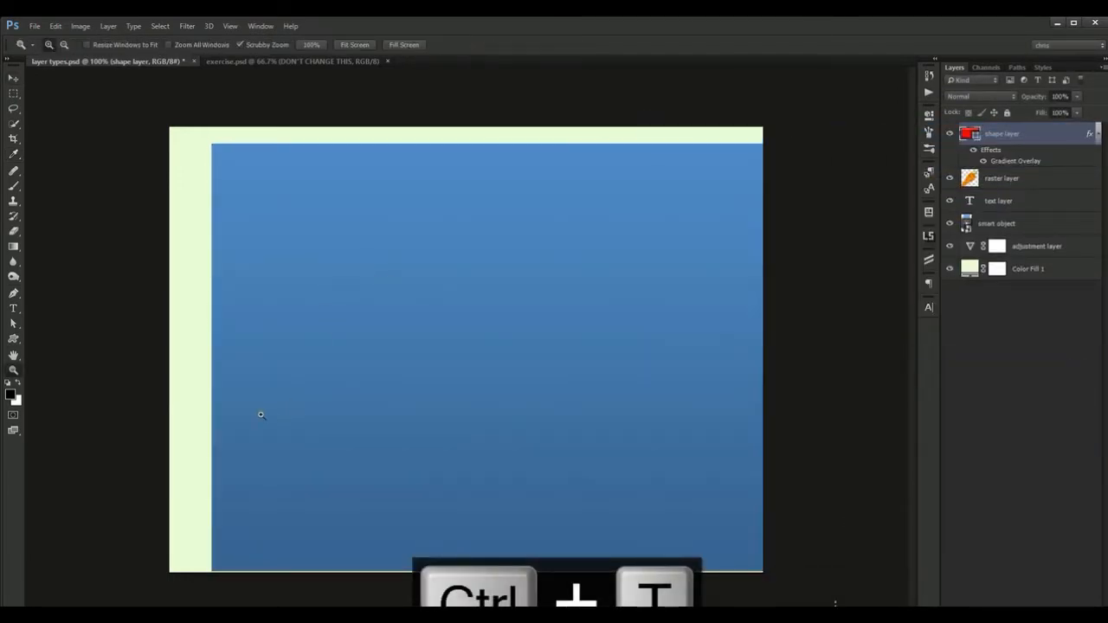
pyautogui.moveTo(260, 413); pyautogui.dragTo(319, 376)
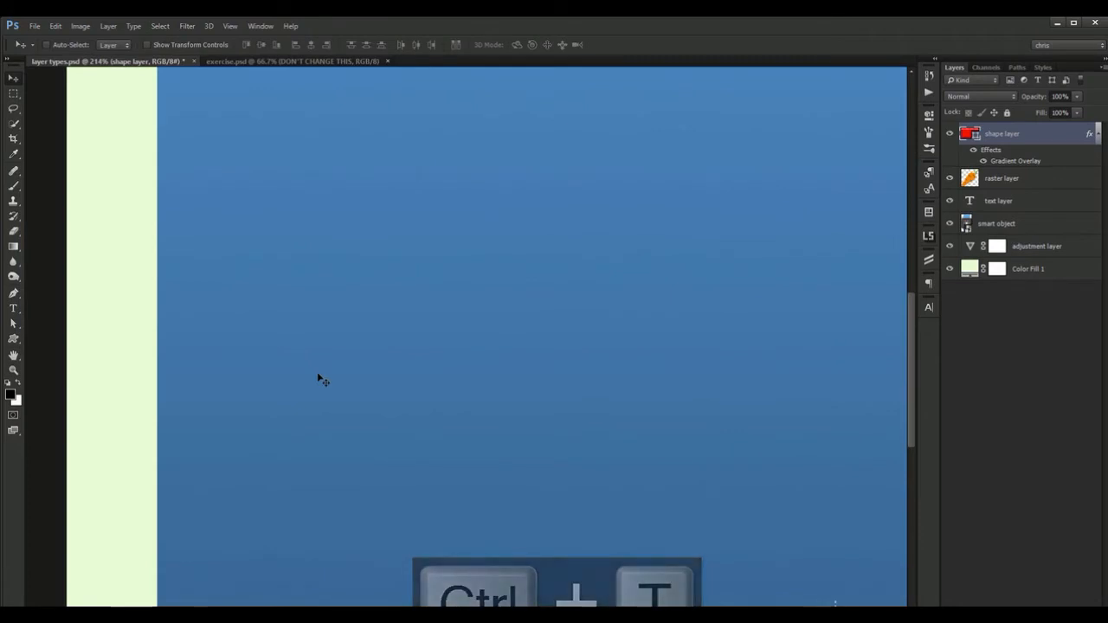
pyautogui.hotkey('ctrl', '1')
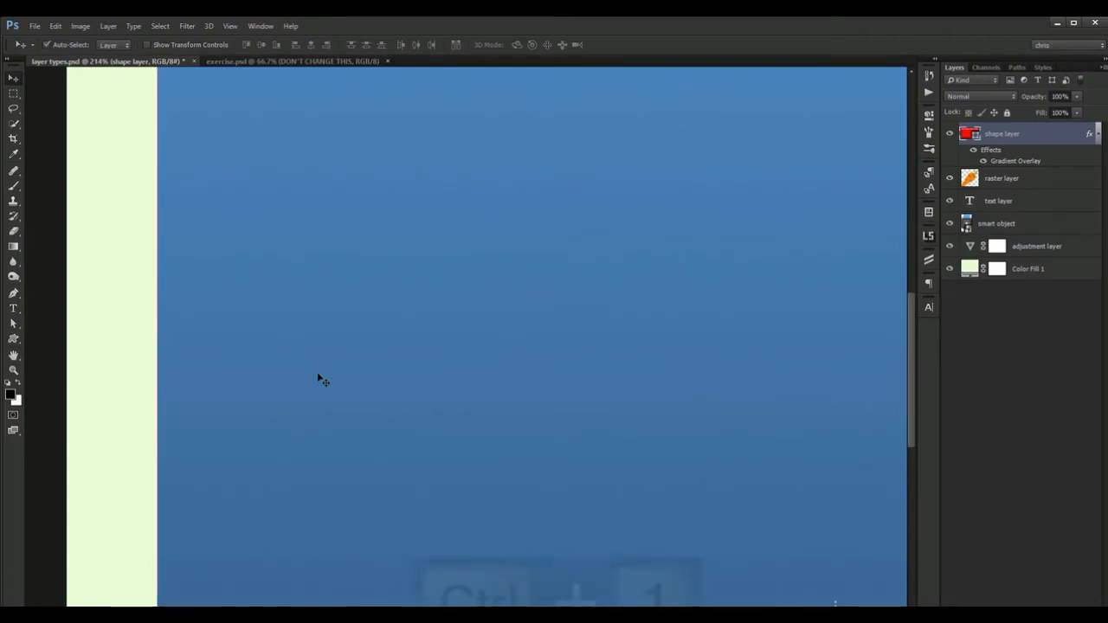
# - Undo the rectangle's enlargements and its Gradient Overlay effect
pyautogui.hotkey('ctrl', 'alt', 'z')
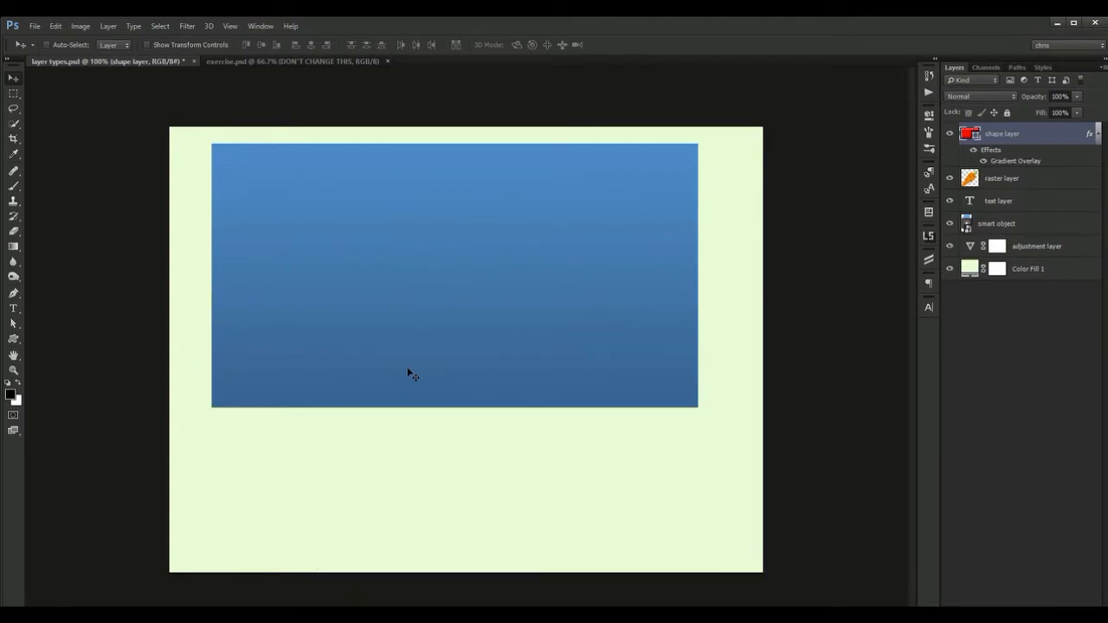
pyautogui.hotkey('ctrl', 'alt', 'z')
pyautogui.hotkey('ctrl', 'alt', 'z')
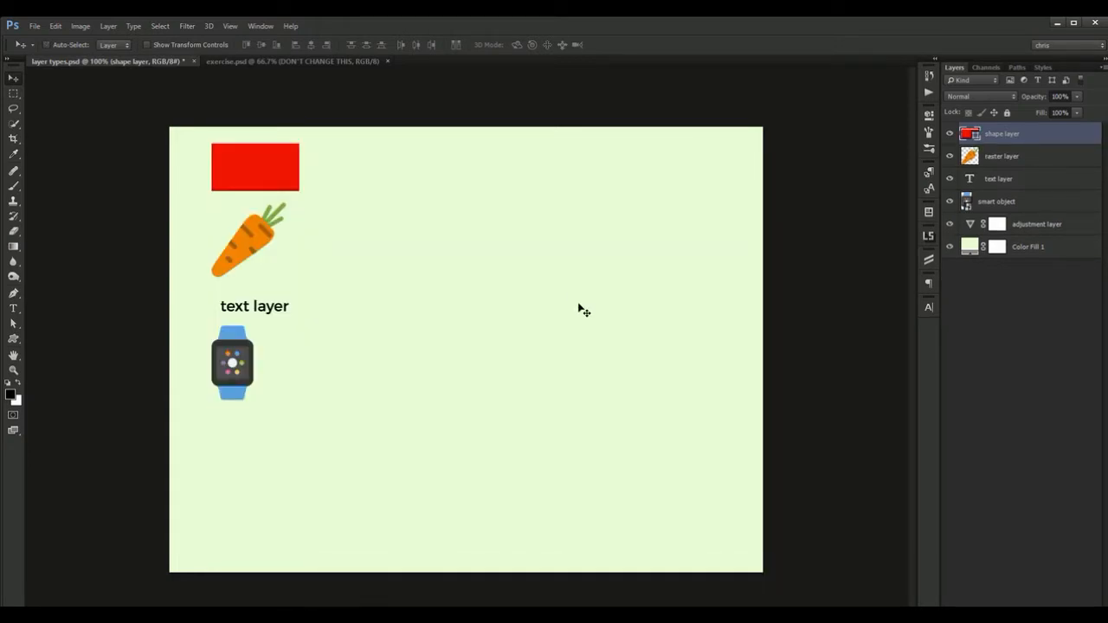
# - Move the carrot on the raster layer slightly to the right
pyautogui.click(1013, 167)
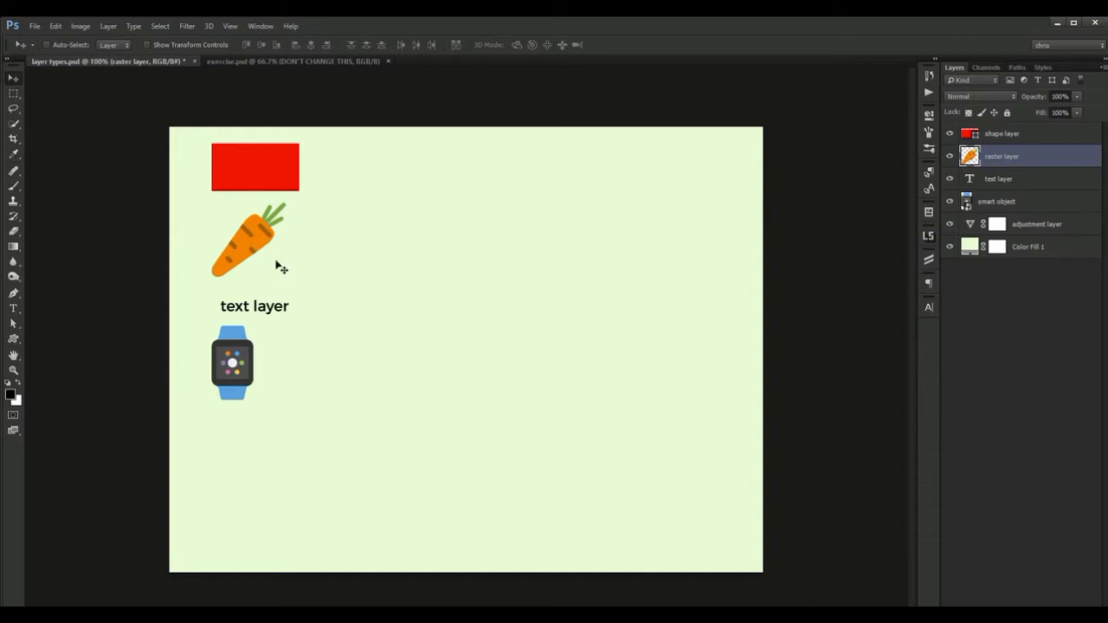
pyautogui.moveTo(260, 233); pyautogui.dragTo(269, 234)
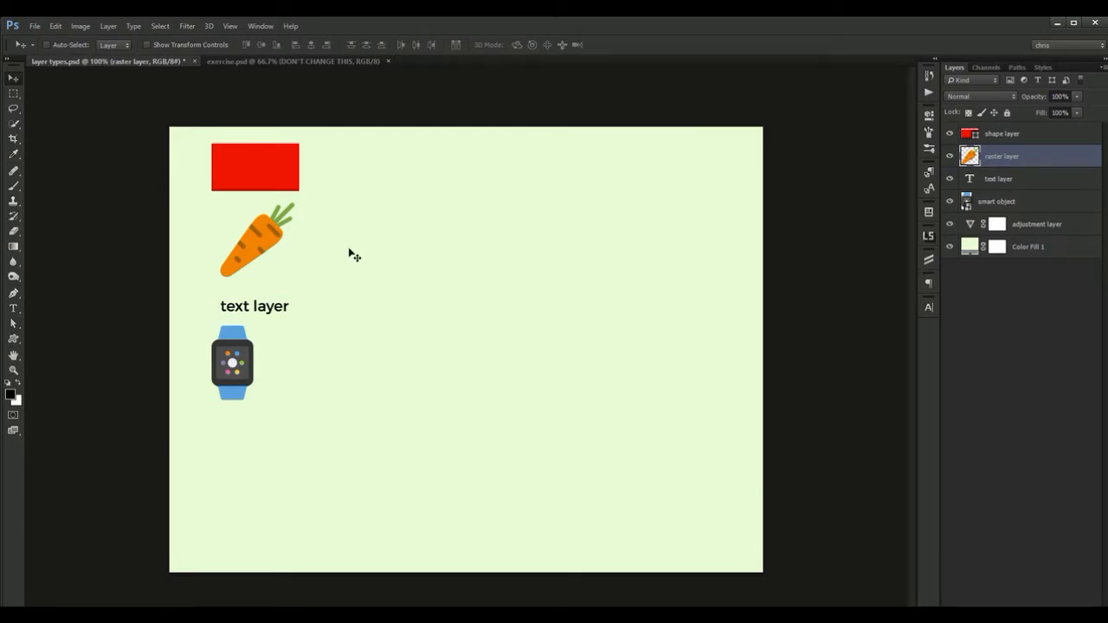
# - Paint black over the carrot with the Brush tool and erase its leaves, undoing each edit
pyautogui.press('b')
pyautogui.moveTo(286, 242)
pyautogui.mouseDown()
pyautogui.moveTo(267, 235)
pyautogui.moveTo(308, 228)
pyautogui.mouseUp()
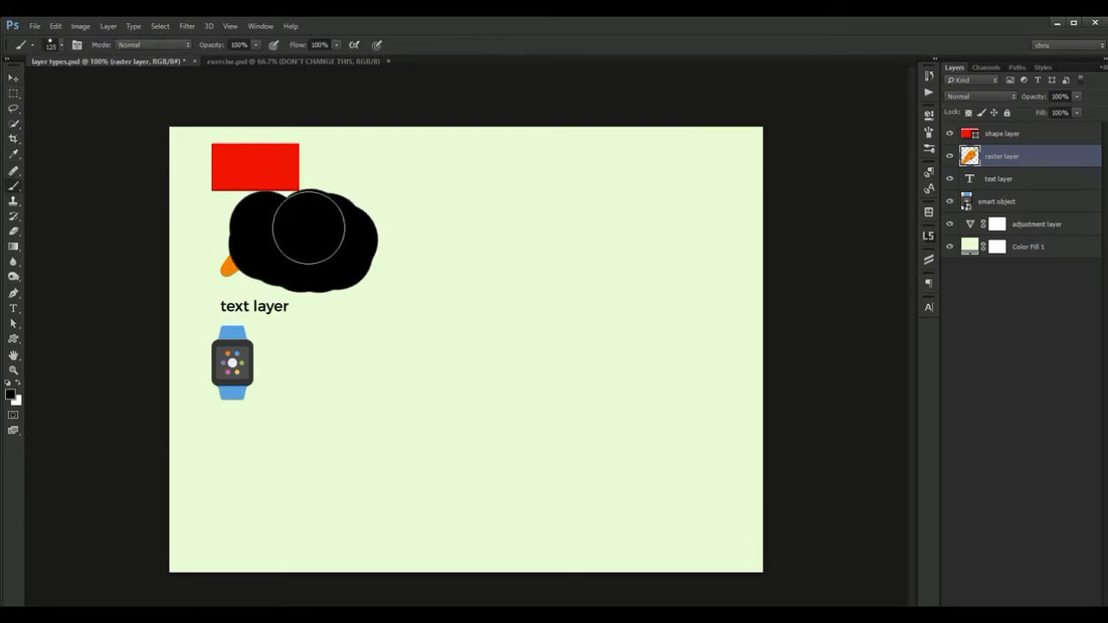
pyautogui.hotkey('ctrl', 'z')
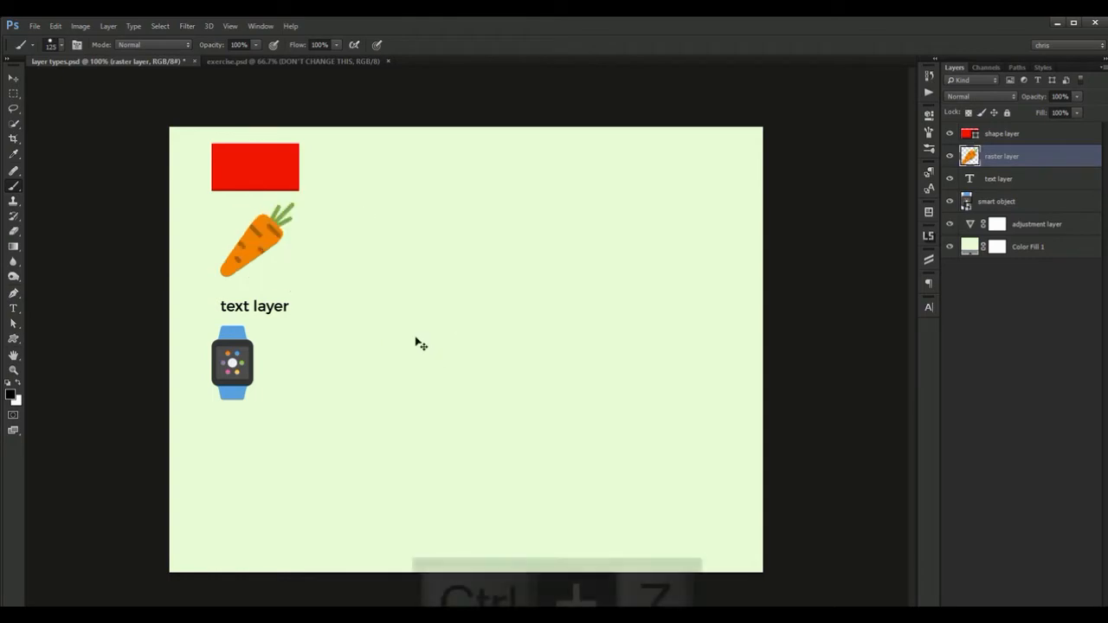
pyautogui.press('e')
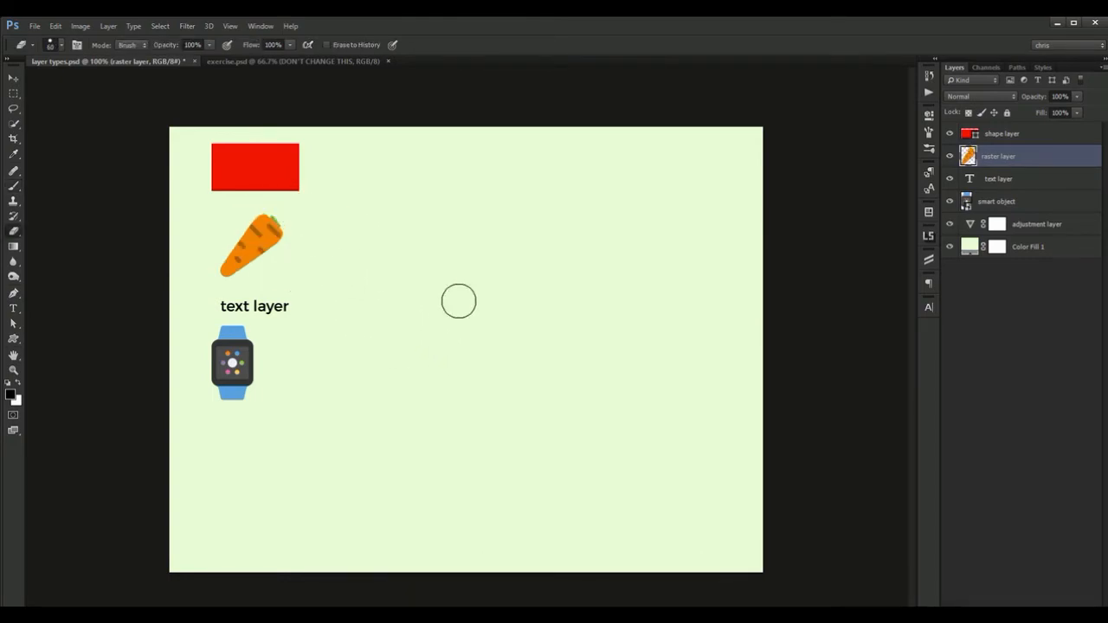
pyautogui.hotkey('ctrl', 'z')
pyautogui.press('v')
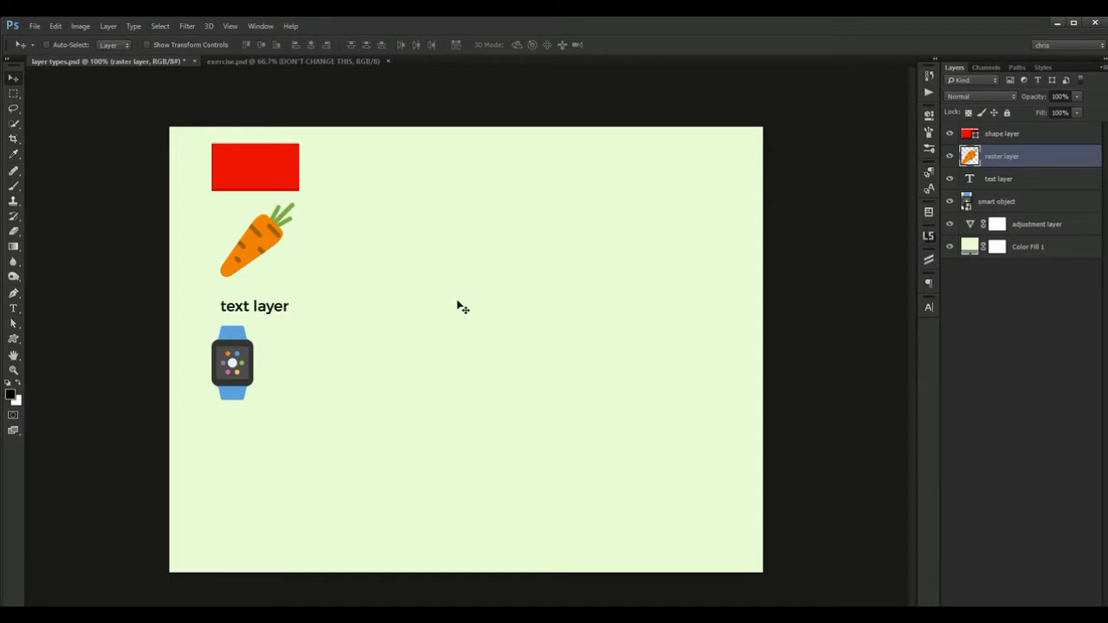
# - Scale up the carrot with Free Transform to nearly the full canvas height, and undo the enlargement
pyautogui.hotkey('ctrl', 't')
pyautogui.moveTo(298, 281); pyautogui.dragTo(643, 482)
pyautogui.press('Return')
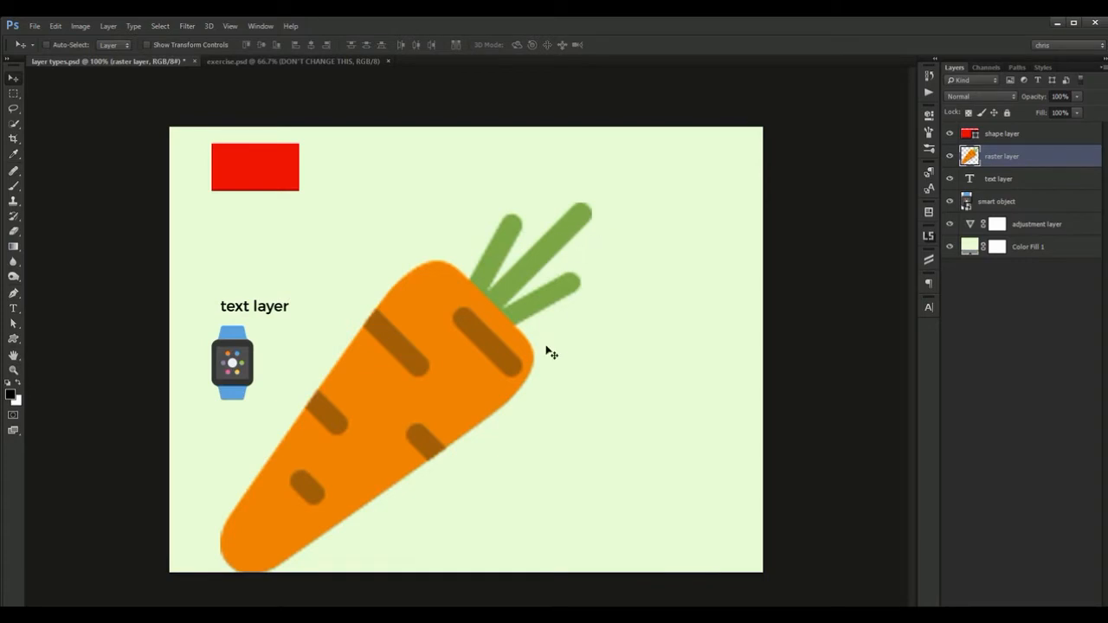
pyautogui.hotkey('ctrl', 'z')
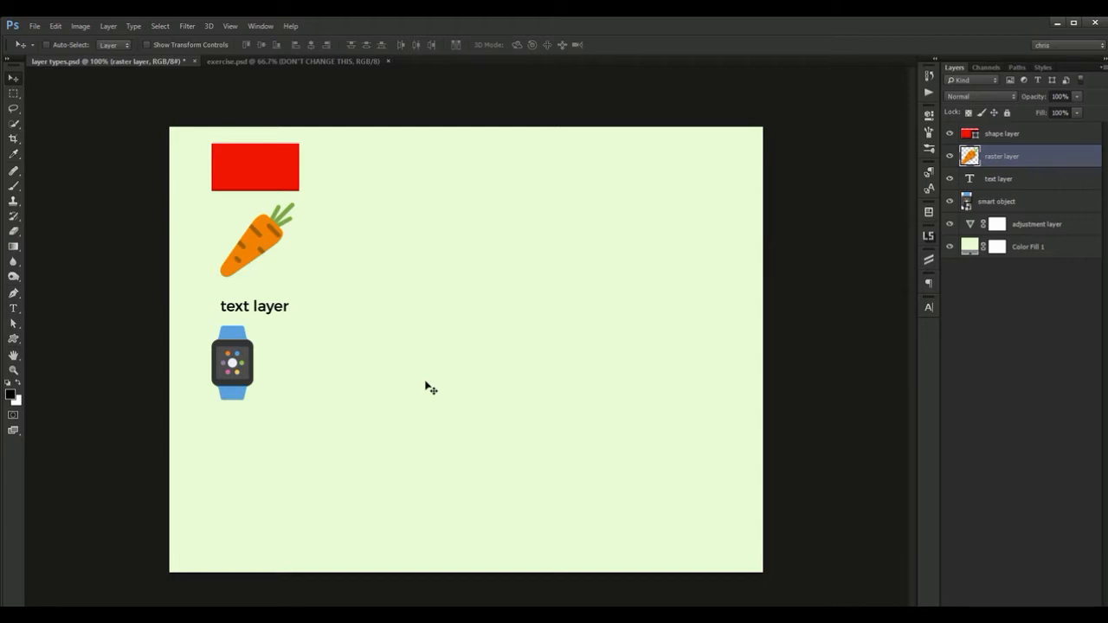
# - Try to paint on the shape layer with the Brush tool and accept rasterizing the shape
pyautogui.click(1024, 134)
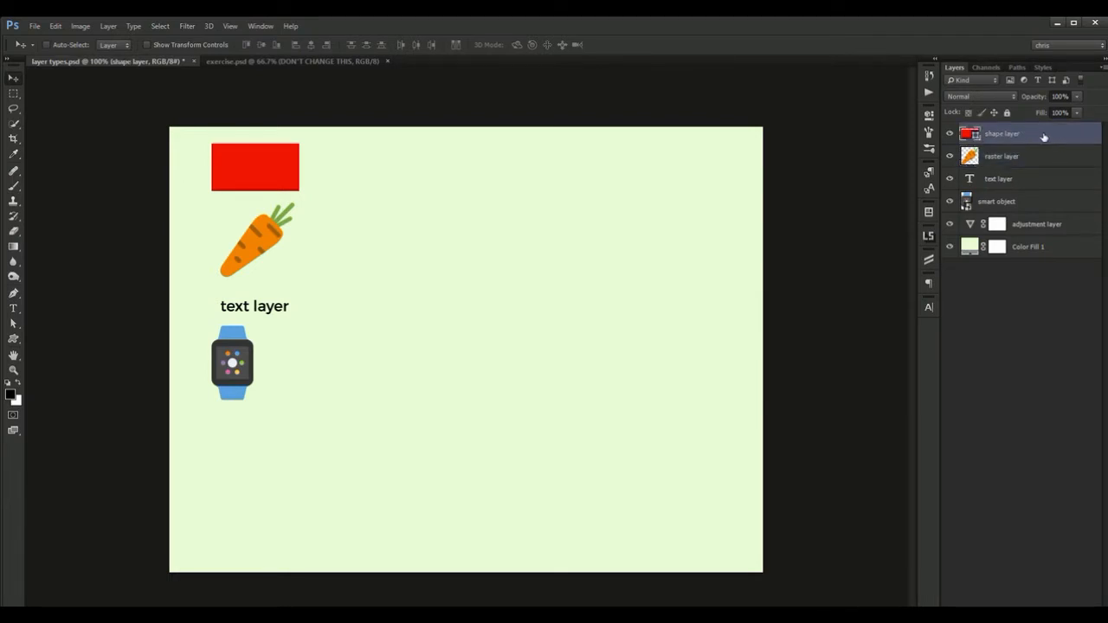
pyautogui.press('b')
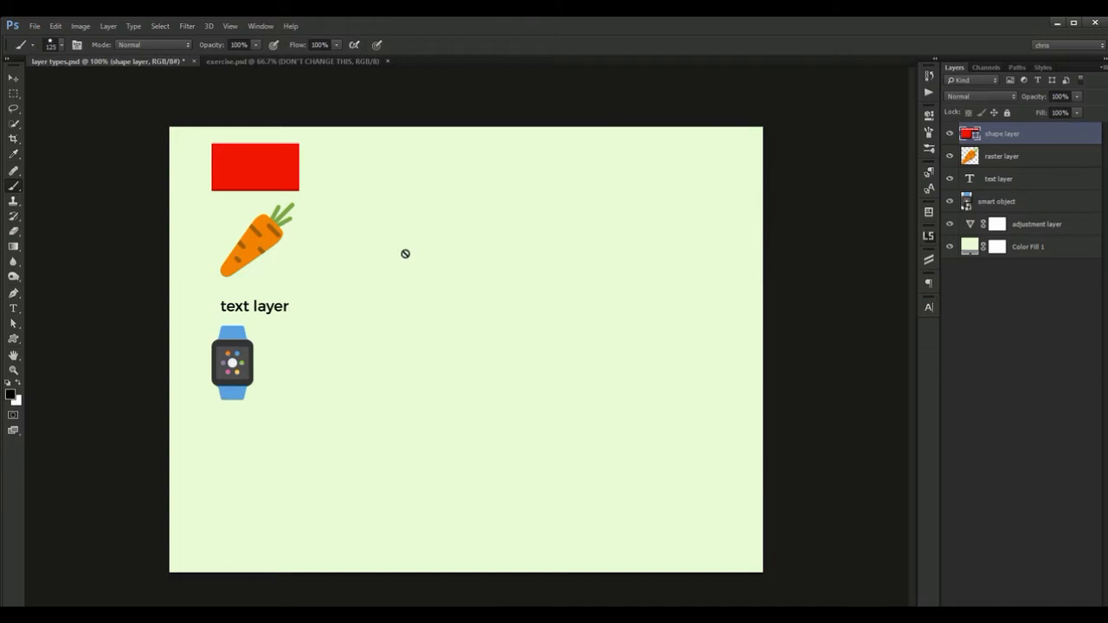
pyautogui.click(350, 186)
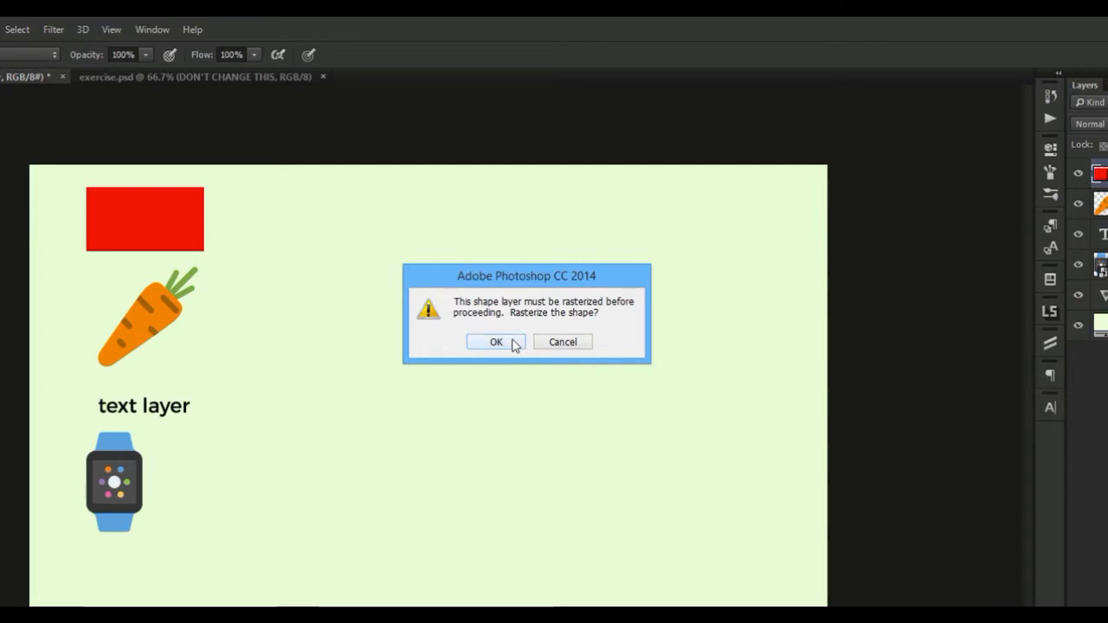
pyautogui.click(511, 343)
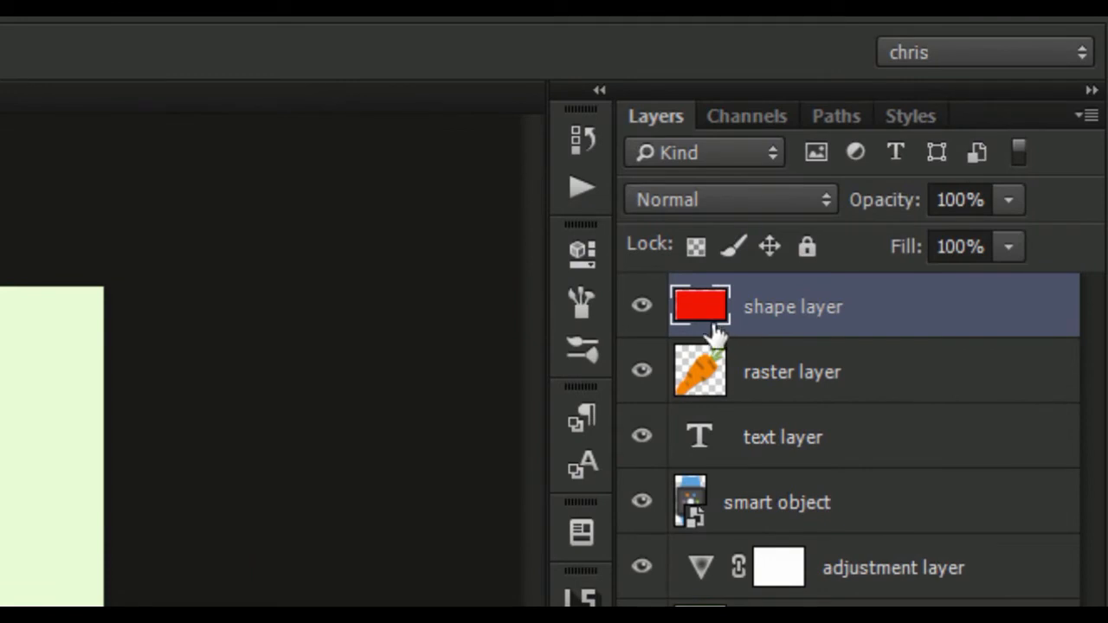
# - Try the Brush and Eraser tools on the rasterized red rectangle, undoing each edit
pyautogui.click(782, 383)
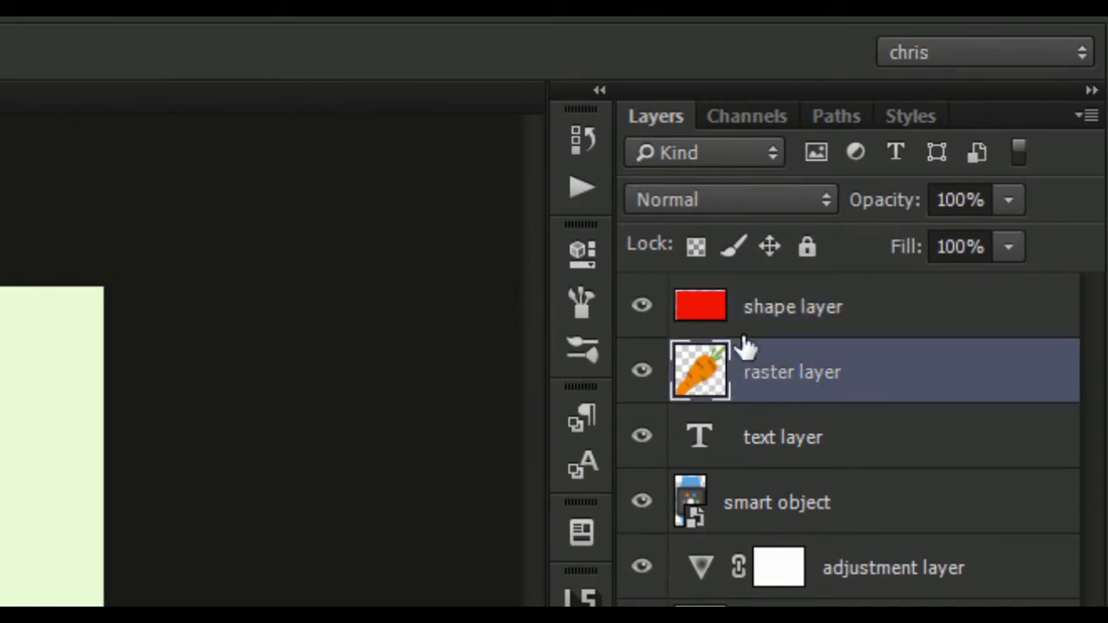
pyautogui.click(708, 313)
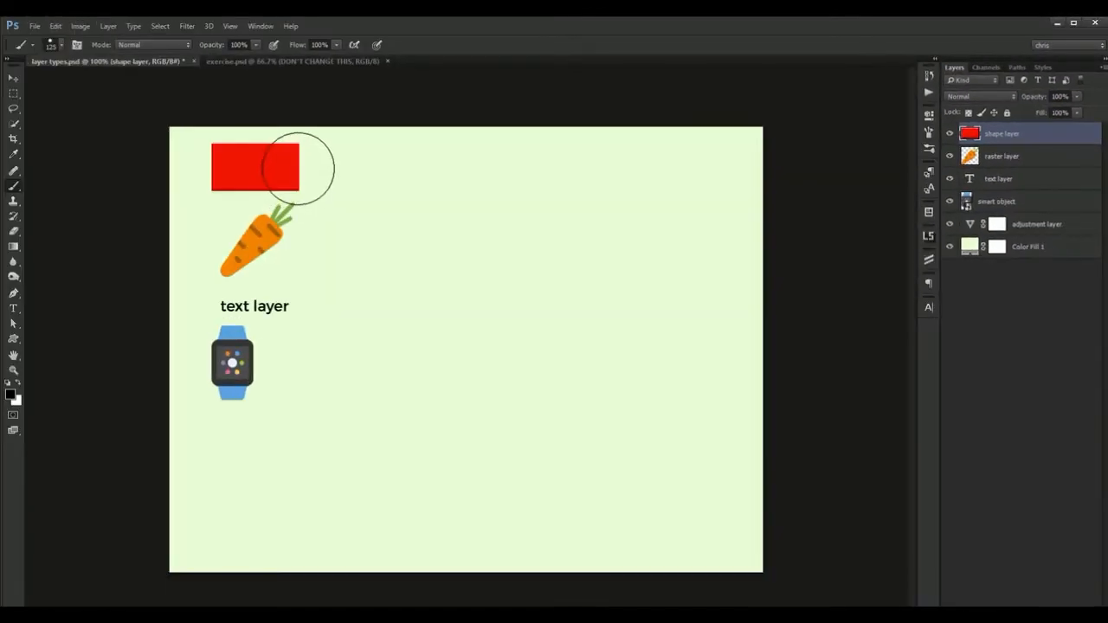
pyautogui.moveTo(299, 180); pyautogui.dragTo(337, 183)
pyautogui.hotkey('ctrl', 'z')
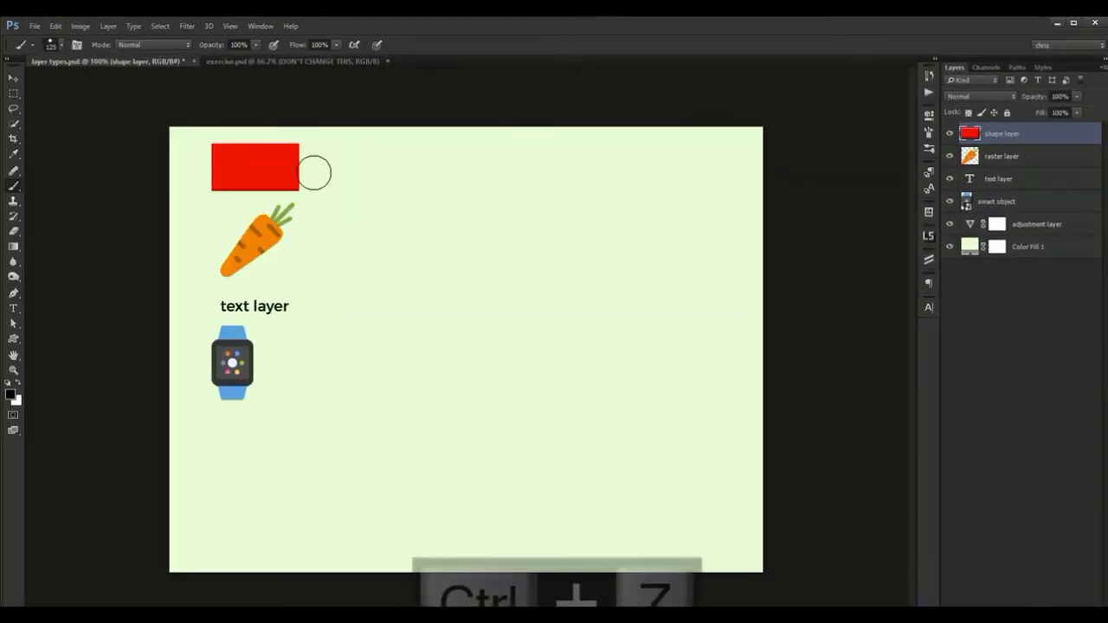
pyautogui.press('e')
pyautogui.hotkey('ctrl', 'z')
# - Undo the rasterization of the shape layer, and reselect the raster layer with the Move tool
pyautogui.hotkey('ctrl', 'alt', 'z')
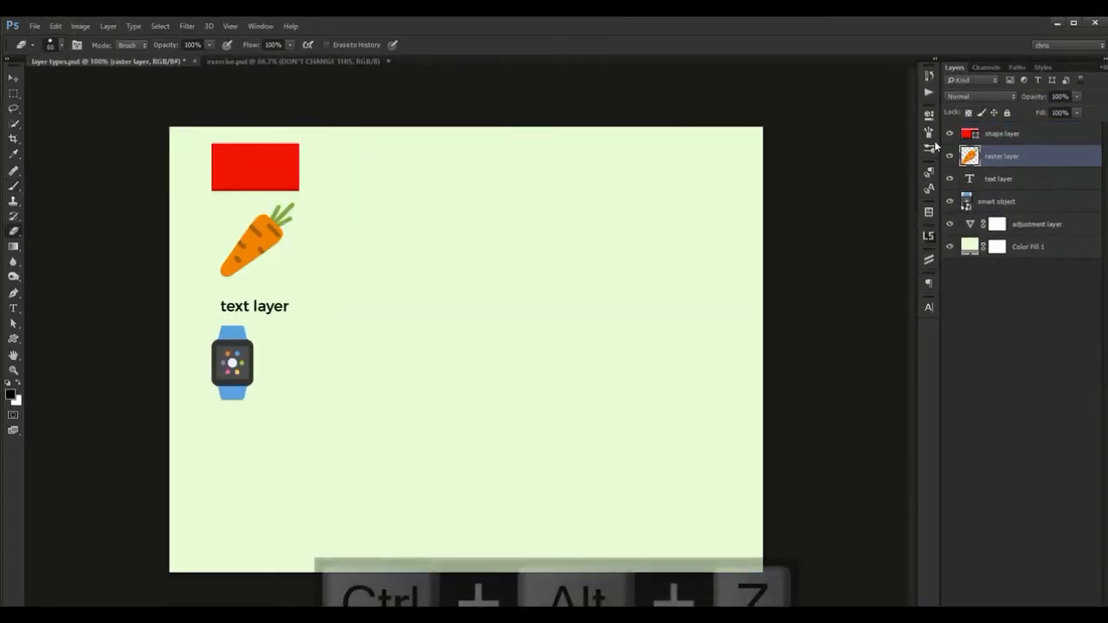
pyautogui.hotkey('ctrl', 'alt', 'z')
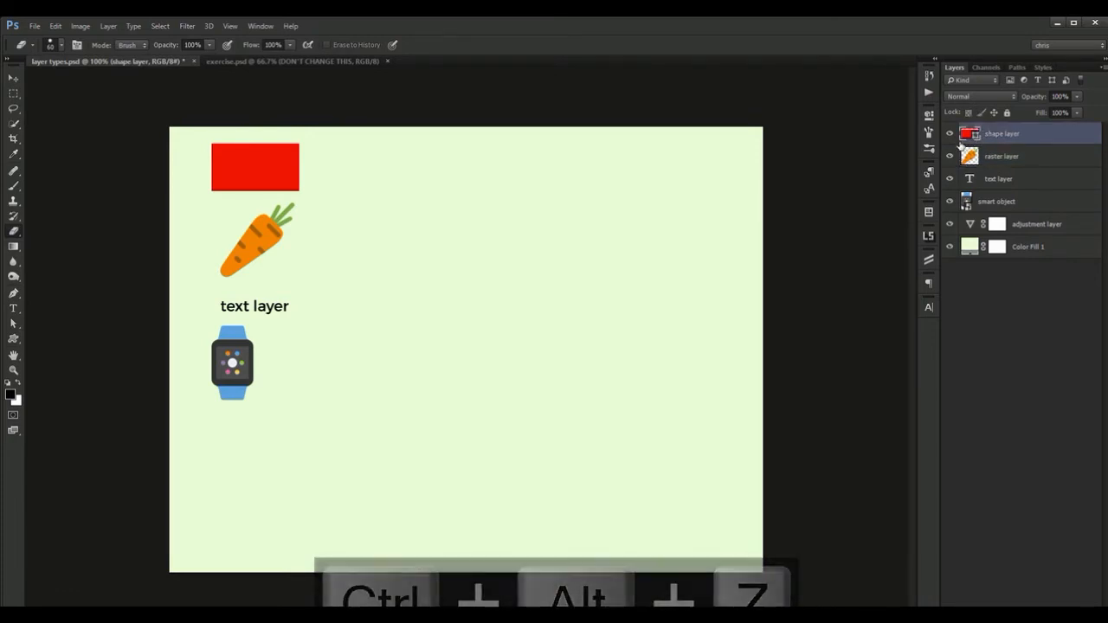
pyautogui.click(1027, 159)
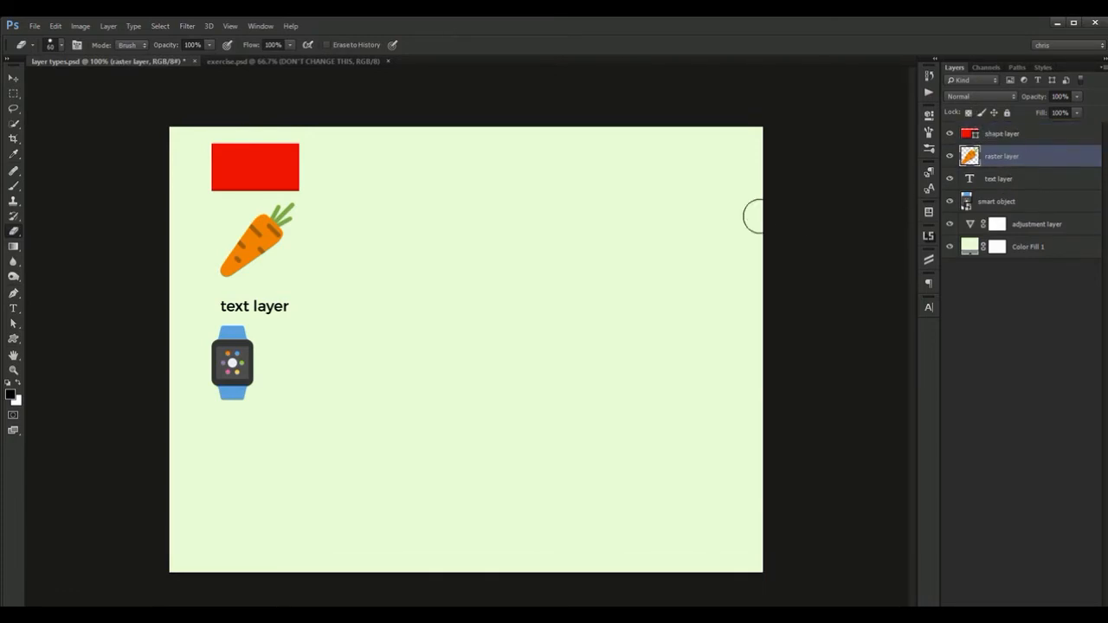
pyautogui.press('v')
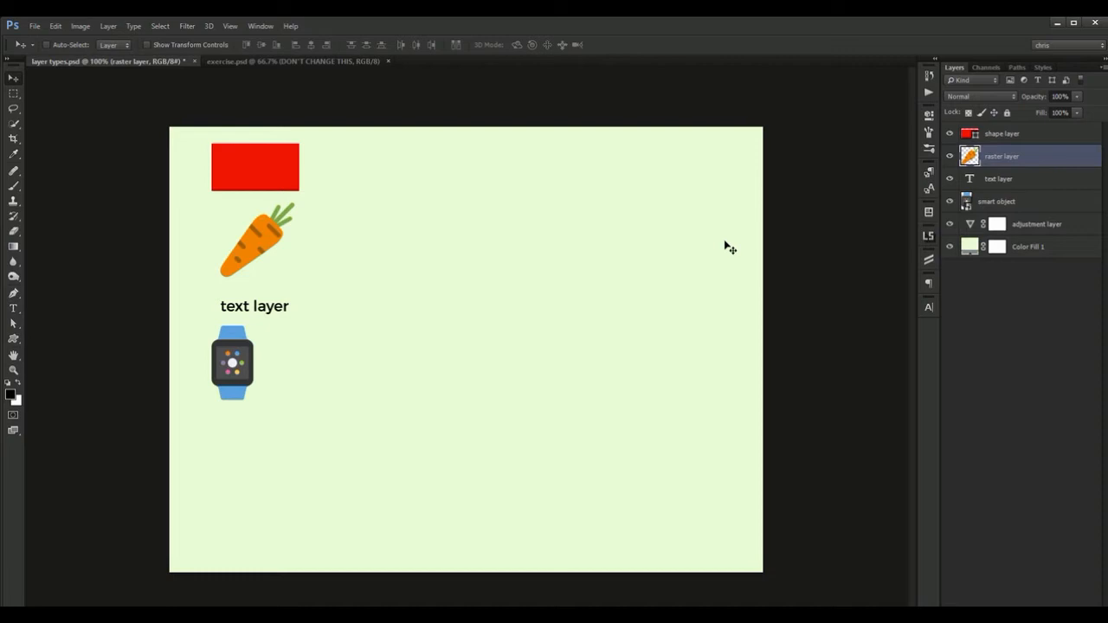
# - Move the text layer slightly upward, closer to the carrot
pyautogui.click(1053, 178)
pyautogui.moveTo(280, 303)
pyautogui.mouseDown()
pyautogui.moveTo(422, 321)
pyautogui.moveTo(326, 314)
pyautogui.moveTo(280, 291)
pyautogui.mouseUp()
# - Scale up the text with Free Transform, inspect its letter edges up close, and undo the enlargement
pyautogui.moveTo(292, 302); pyautogui.dragTo(742, 470)
pyautogui.press('Return')
pyautogui.press('z')
pyautogui.click(459, 379)
pyautogui.moveTo(459, 379); pyautogui.dragTo(559, 374)
pyautogui.press('v')
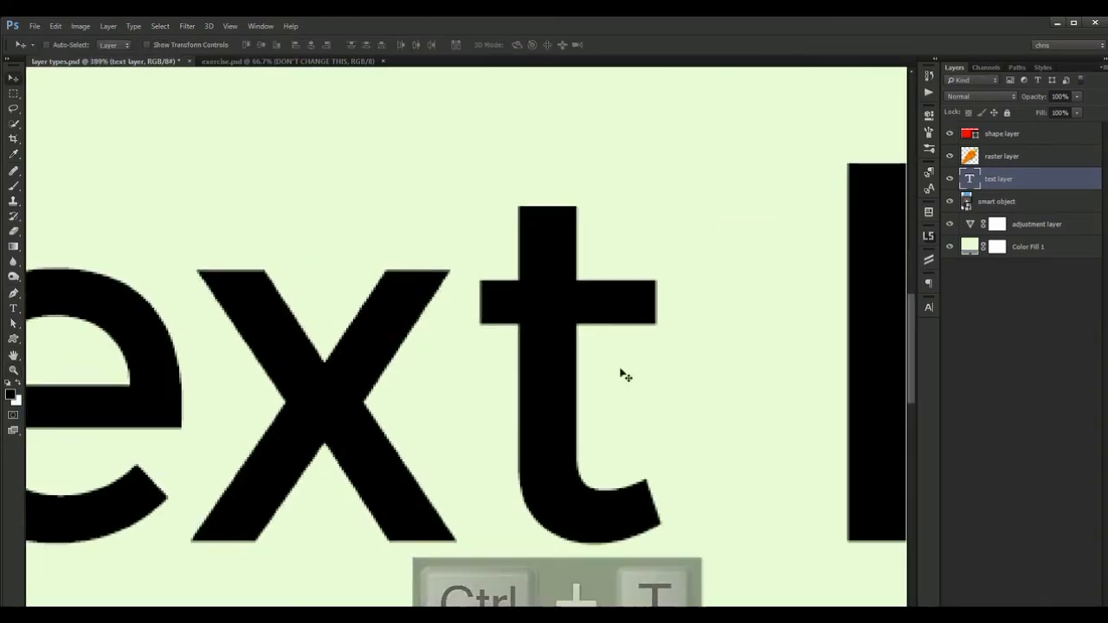
pyautogui.hotkey('ctrl', '1')
pyautogui.hotkey('ctrl', 'z')
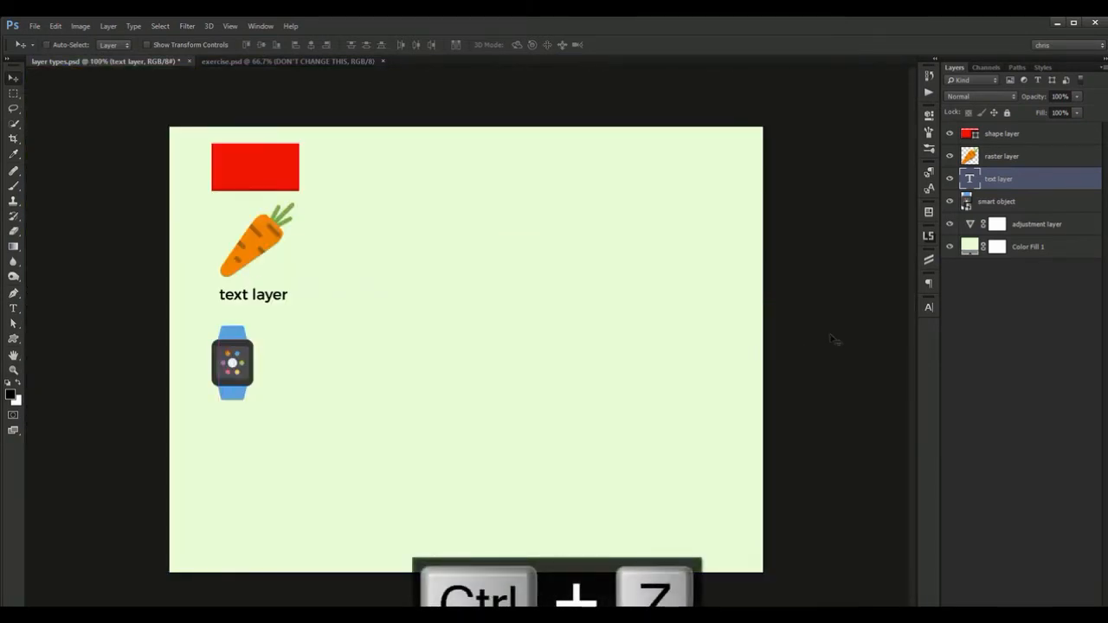
# - Open the character settings for the text layer and set its font size to 27 px
pyautogui.click(248, 27)
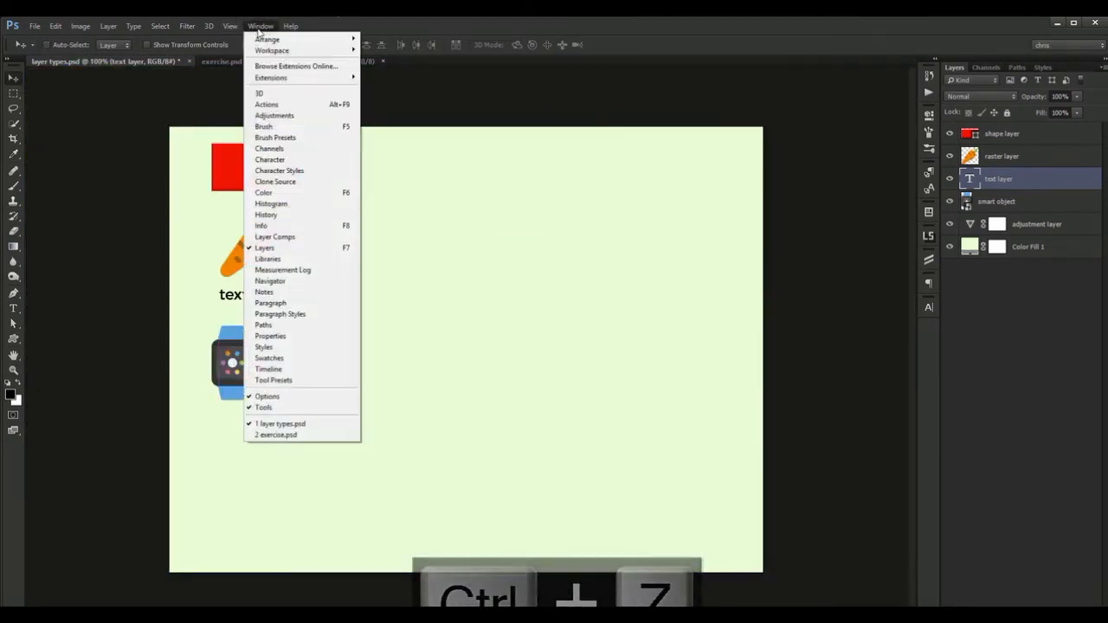
pyautogui.click(347, 165)
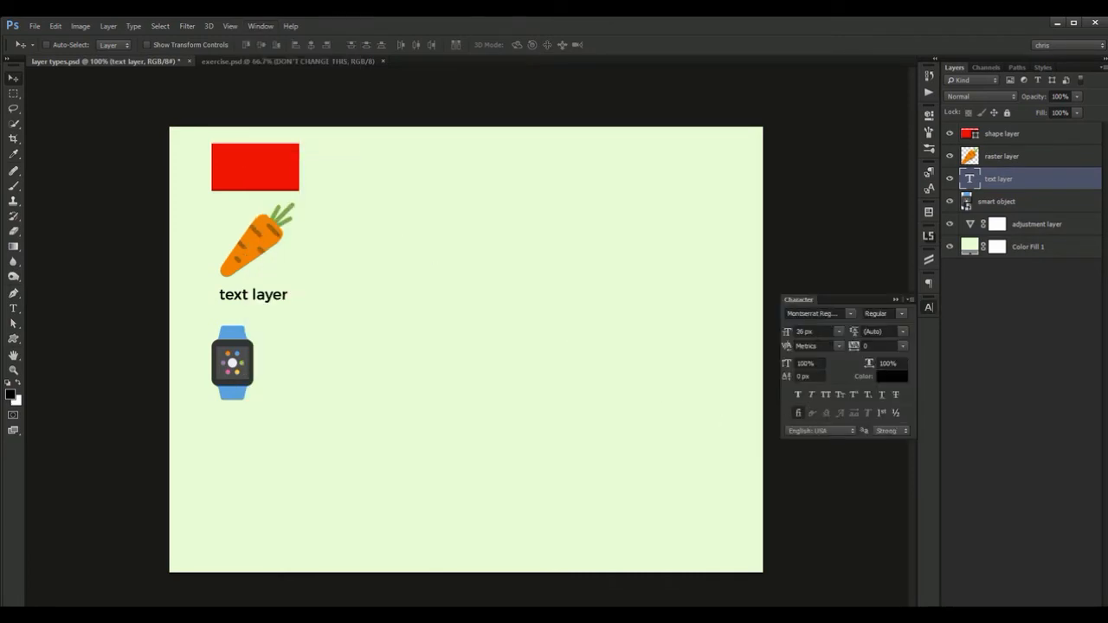
pyautogui.moveTo(788, 335)
pyautogui.mouseDown()
pyautogui.moveTo(776, 333)
pyautogui.moveTo(784, 338)
pyautogui.mouseUp()
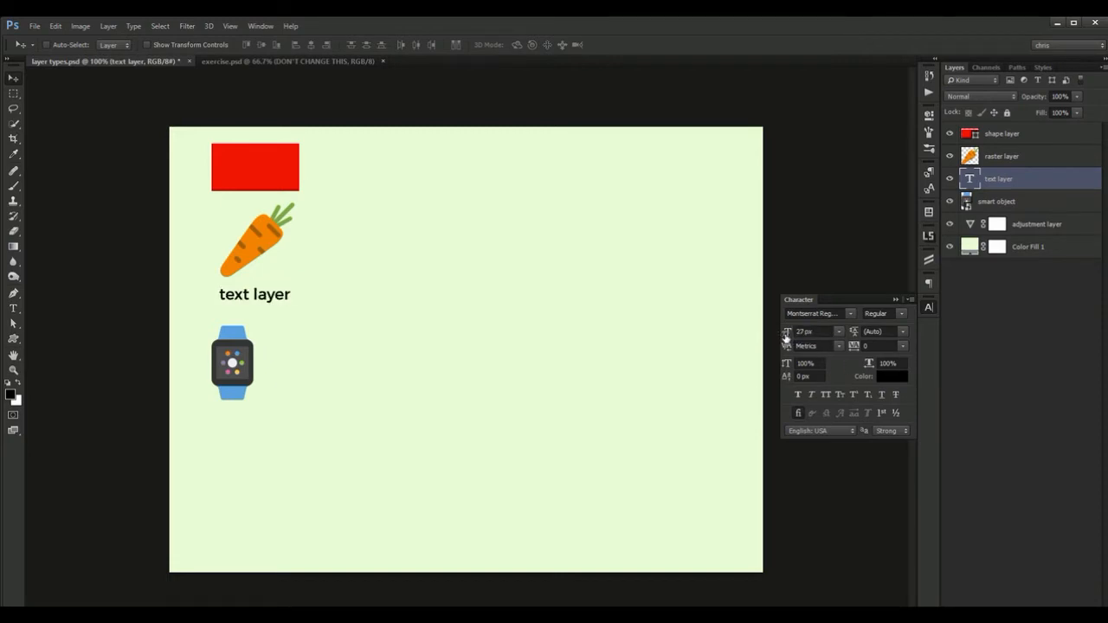
pyautogui.click(928, 306)
pyautogui.click(928, 306)
# - Preview a green colour (37ba25) on the text layer, and cancel the colour change
pyautogui.click(894, 376)
pyautogui.moveTo(873, 419)
pyautogui.mouseDown()
pyautogui.moveTo(835, 546)
pyautogui.moveTo(900, 462)
pyautogui.moveTo(865, 429)
pyautogui.moveTo(837, 518)
pyautogui.moveTo(878, 449)
pyautogui.mouseUp()
pyautogui.click(922, 510)
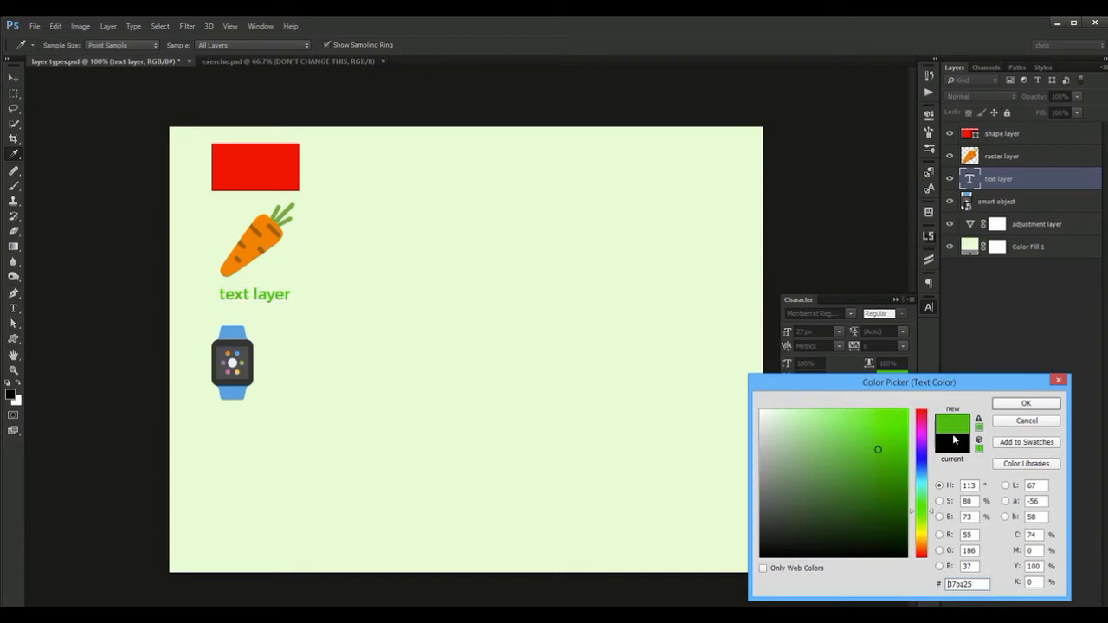
pyautogui.click(922, 437)
pyautogui.click(1027, 420)
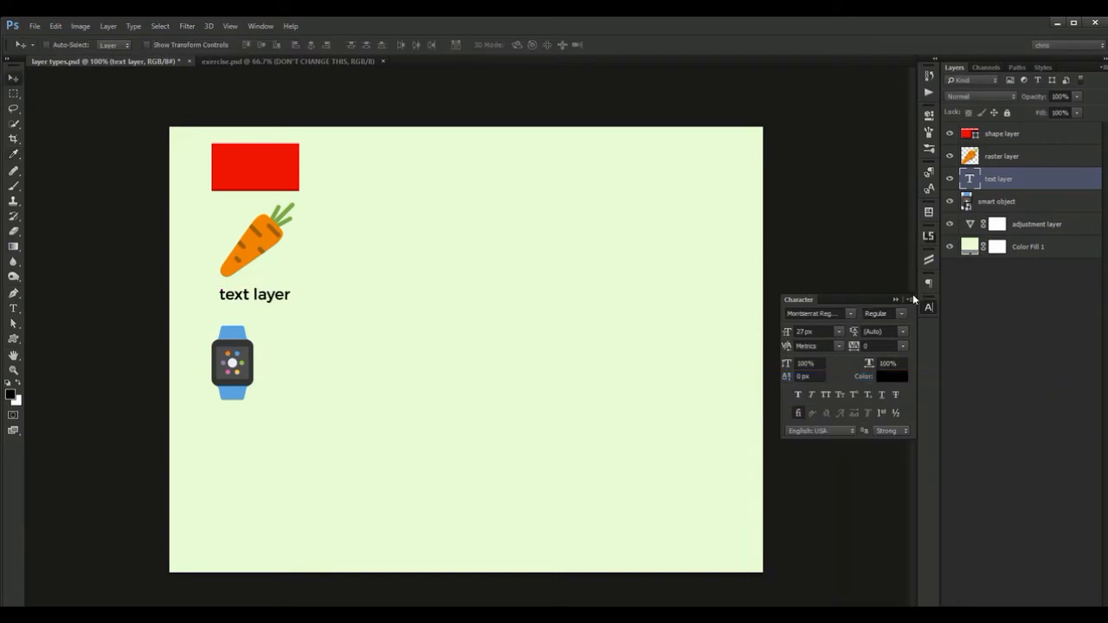
# - Try the Black and Thin font weights on the text layer, return it to Regular, and close the character settings
pyautogui.click(901, 314)
pyautogui.click(893, 368)
pyautogui.click(901, 314)
pyautogui.click(887, 327)
pyautogui.click(904, 314)
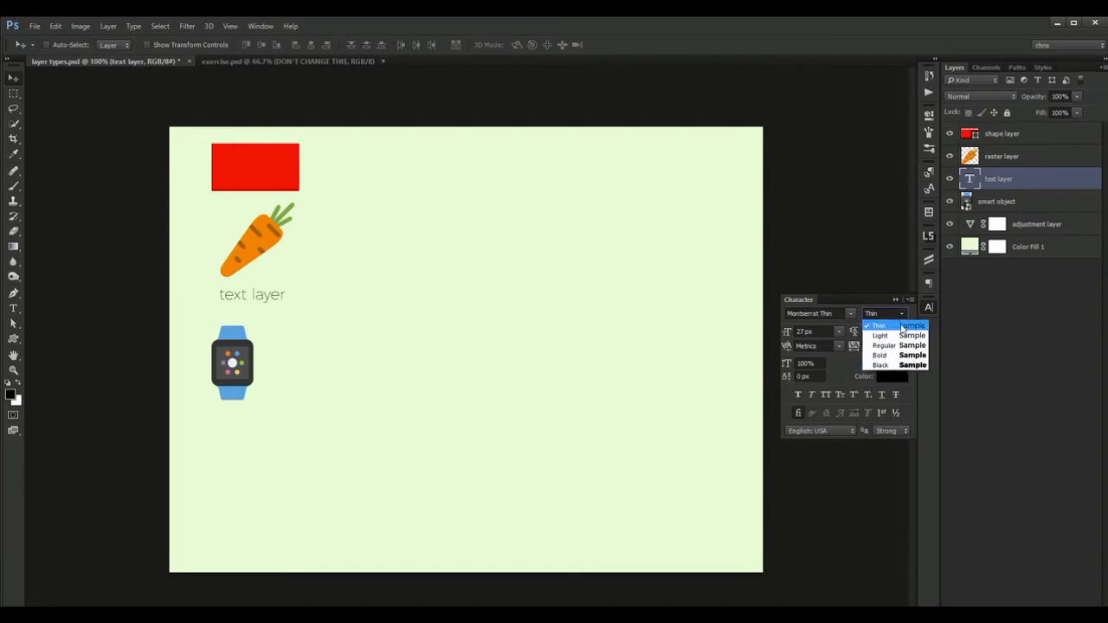
pyautogui.click(895, 346)
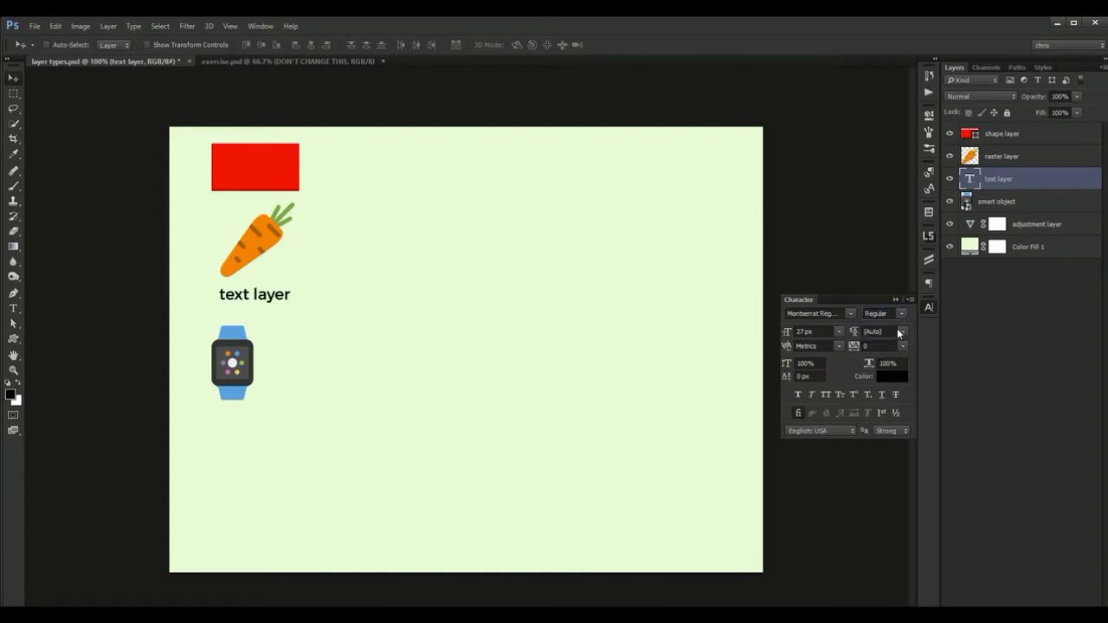
pyautogui.click(929, 308)
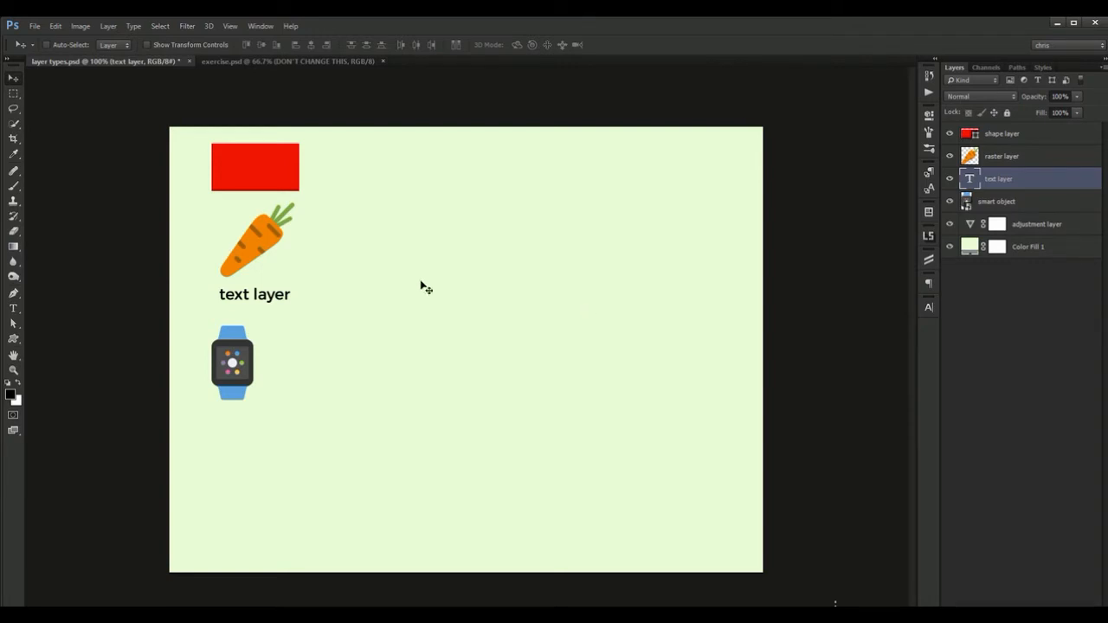
# - Try the Brush tool over the text layer, and edit its wording to "add text layer"
pyautogui.press('b')
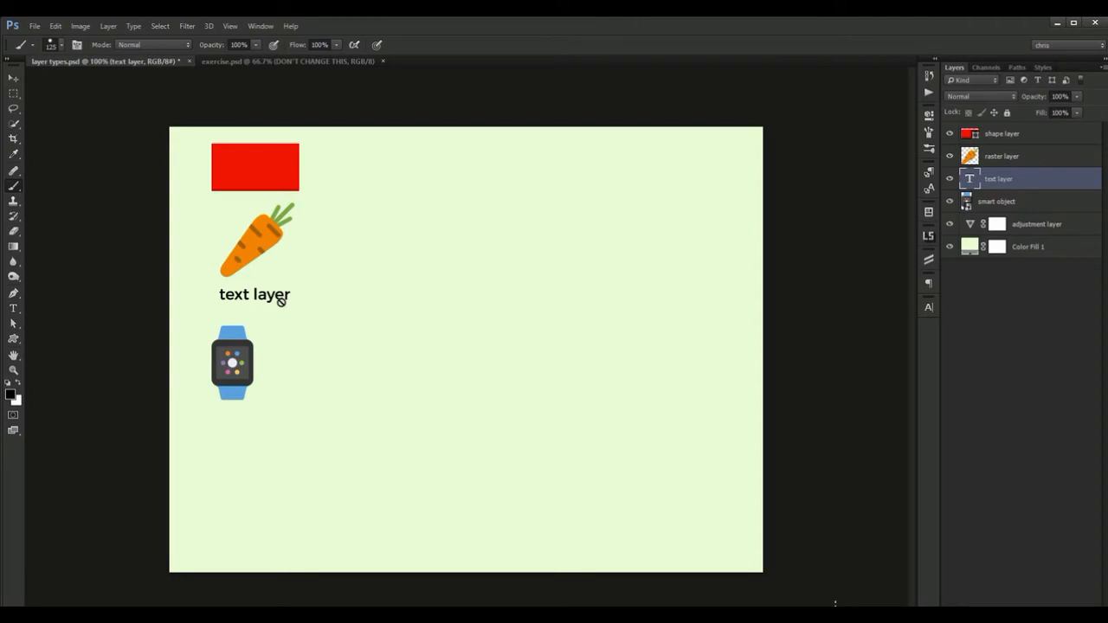
pyautogui.press('v')
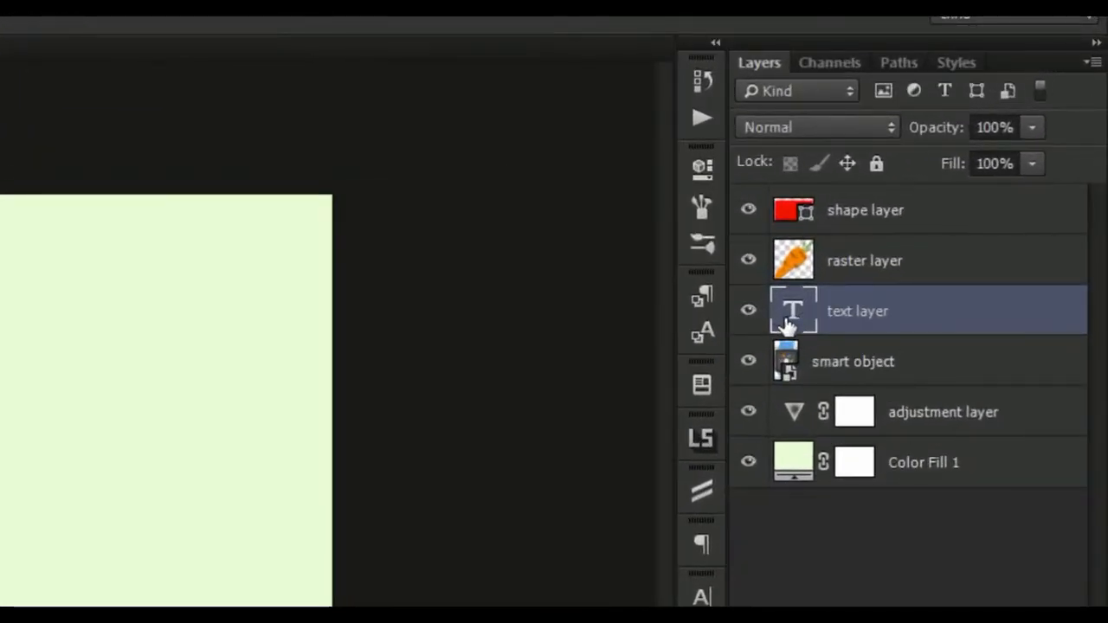
pyautogui.doubleClick(795, 322)
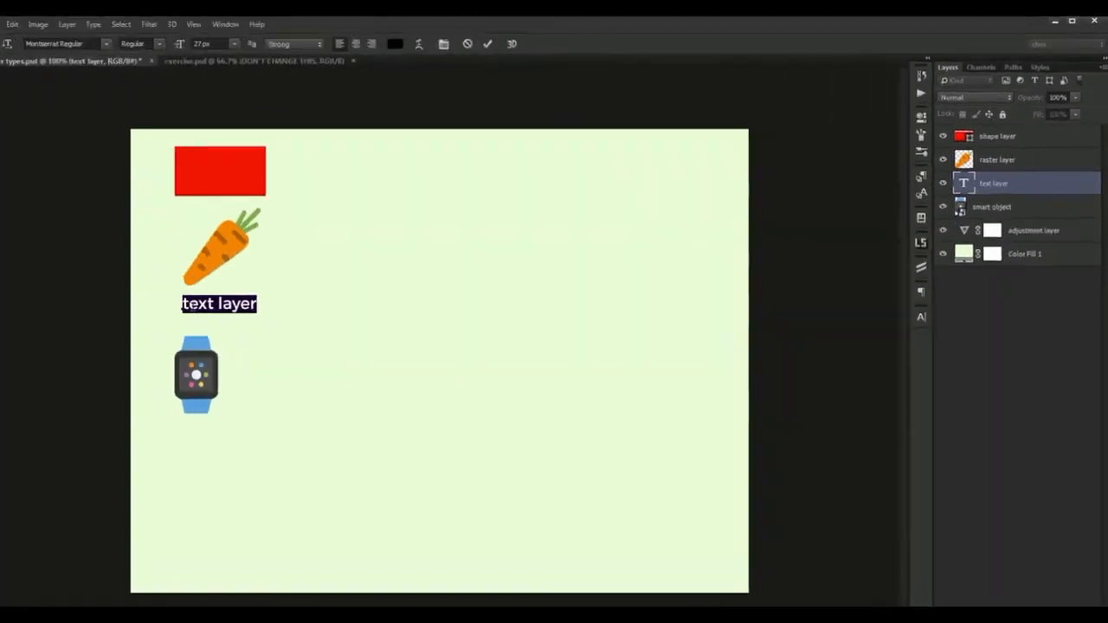
pyautogui.click(200, 308)
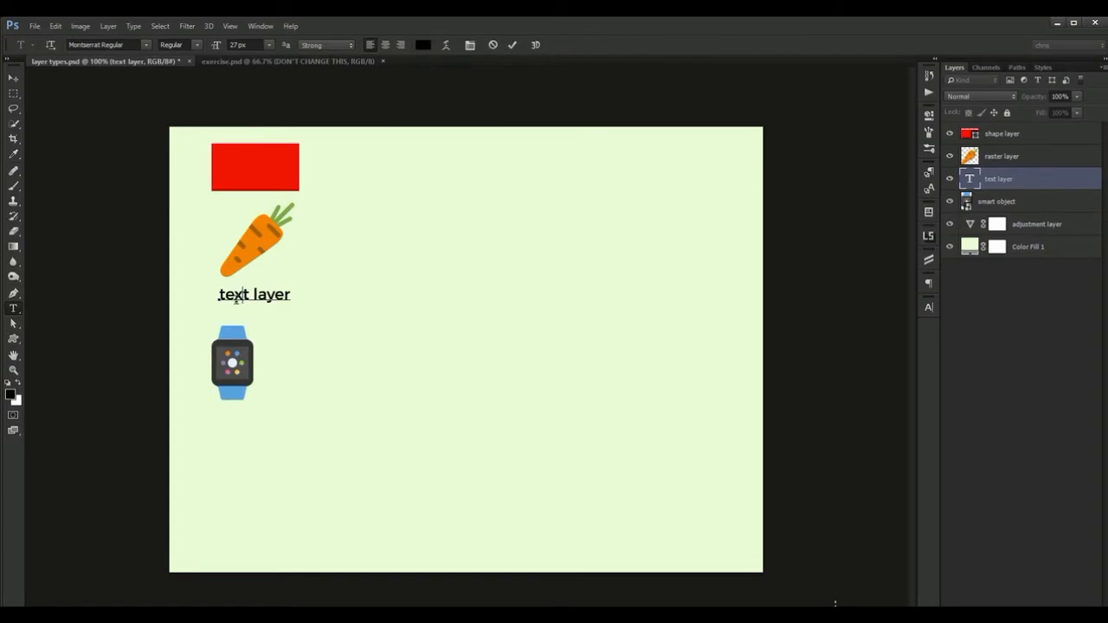
pyautogui.write('add')
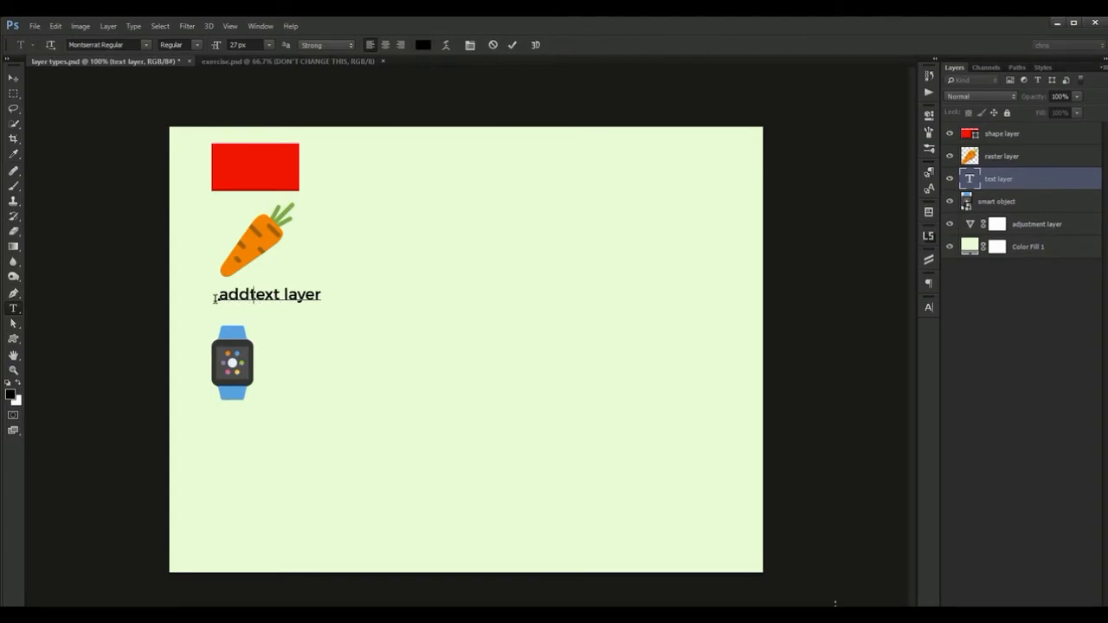
pyautogui.hotkey('ctrl', 'Return')
pyautogui.press('v')
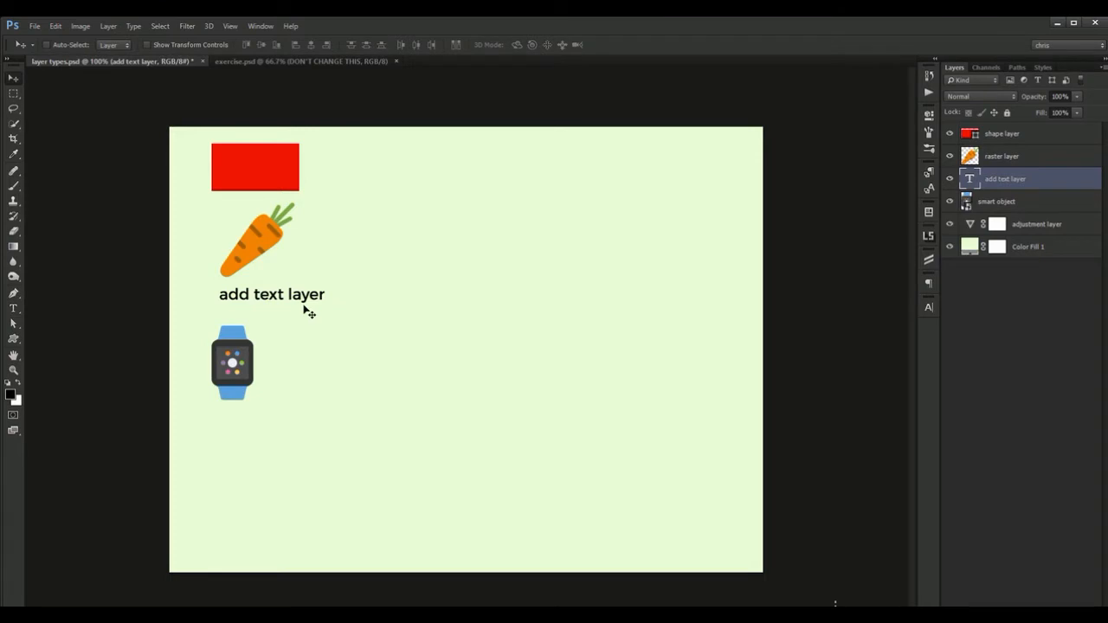
# - Create a separate text reading "new" beside the existing one with the Horizontal Type tool, and delete it
pyautogui.press('t')
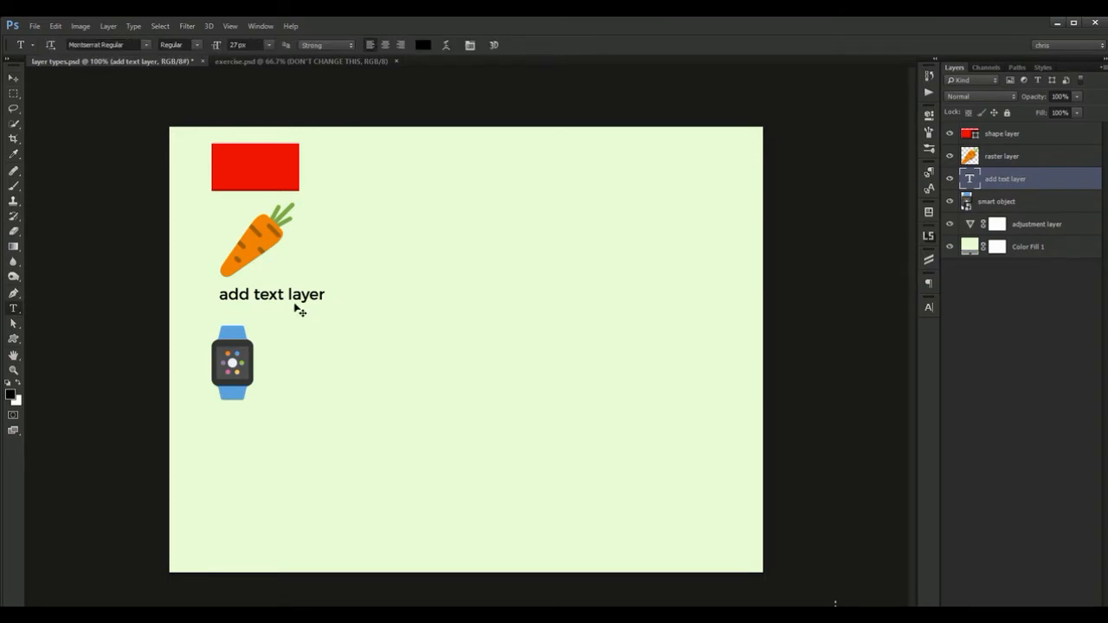
pyautogui.rightClick(15, 310)
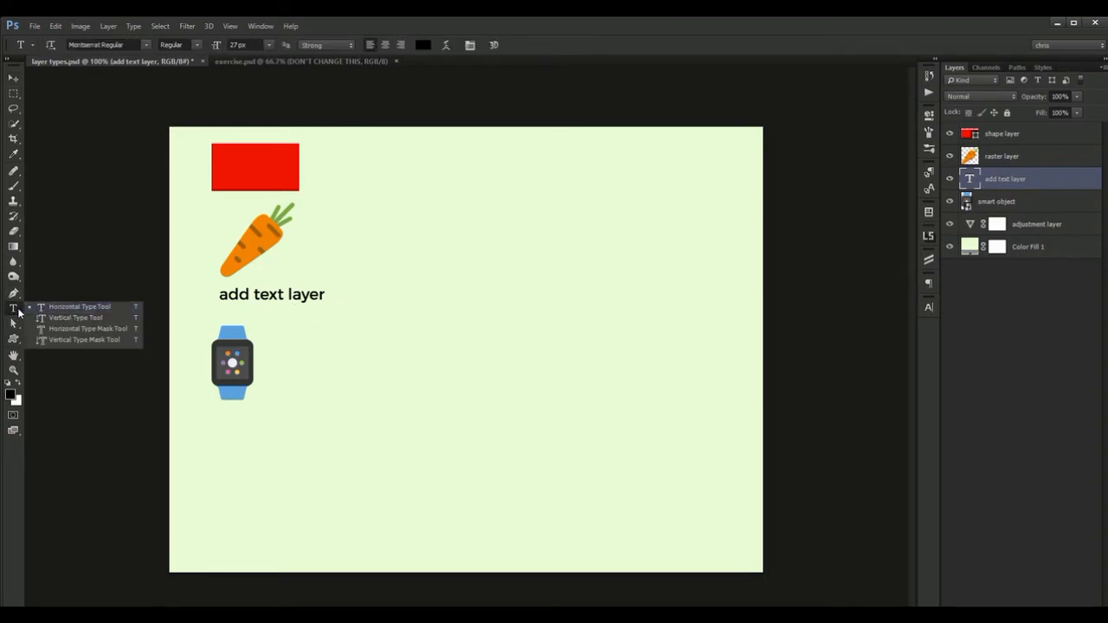
pyautogui.click(40, 306)
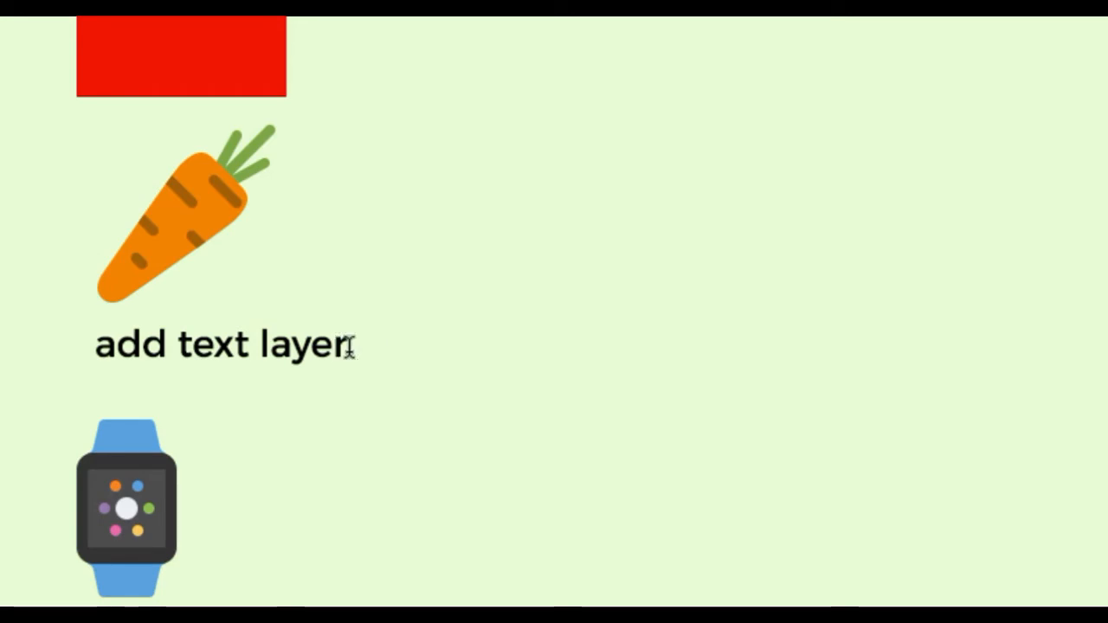
pyautogui.click(374, 358)
pyautogui.write('neww')
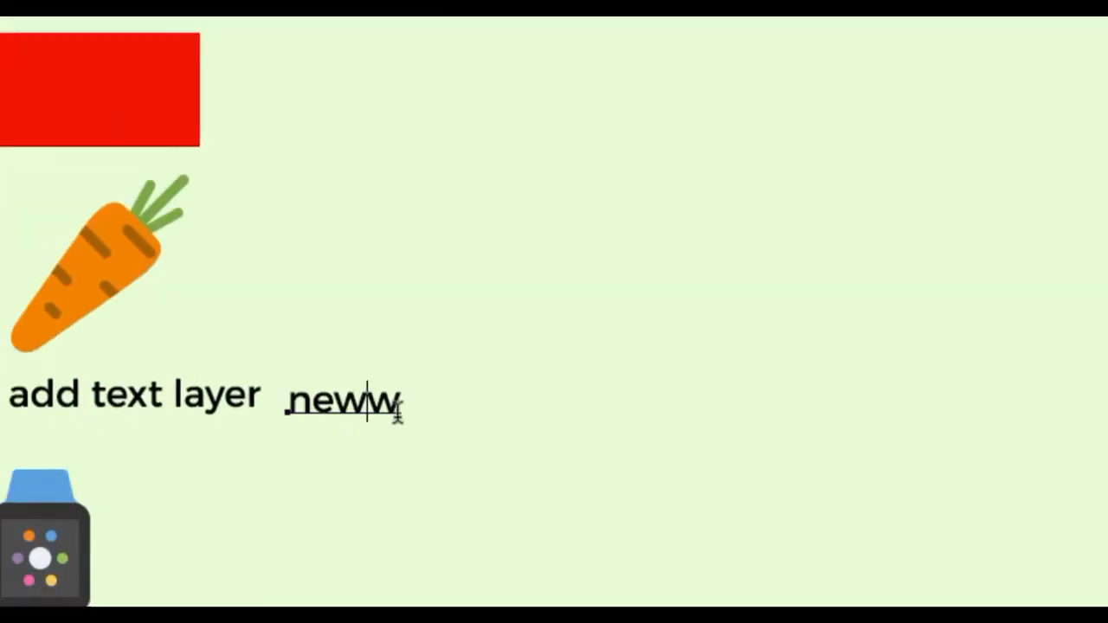
pyautogui.press('Escape')
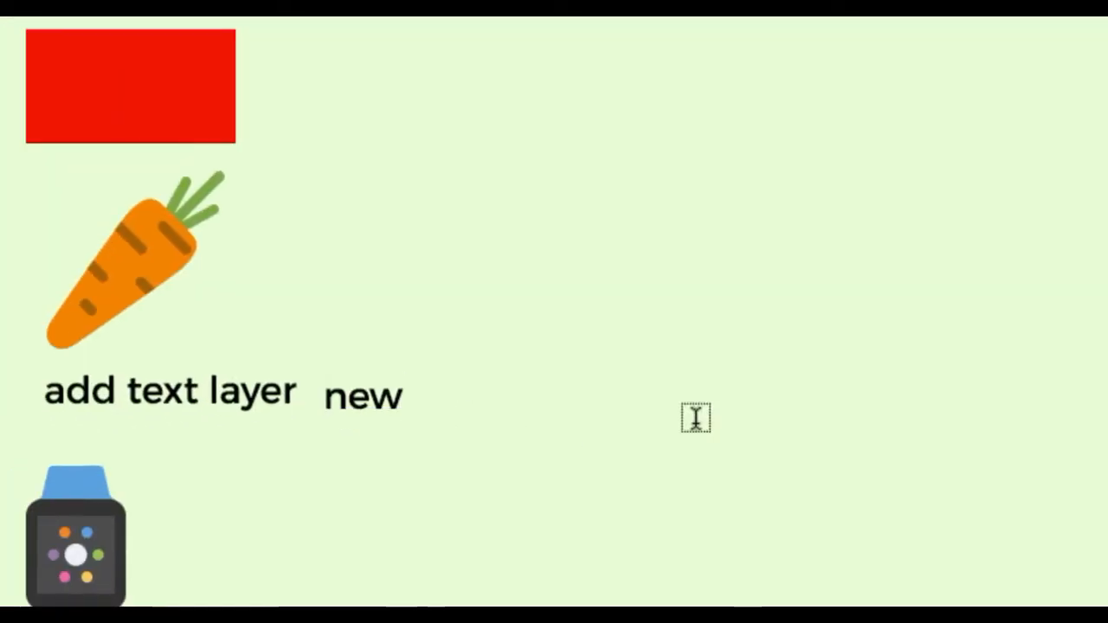
pyautogui.press('Delete')
# - Append "s!" to the existing text so it reads "add text layers!"
pyautogui.click(298, 393)
pyautogui.write('s!')
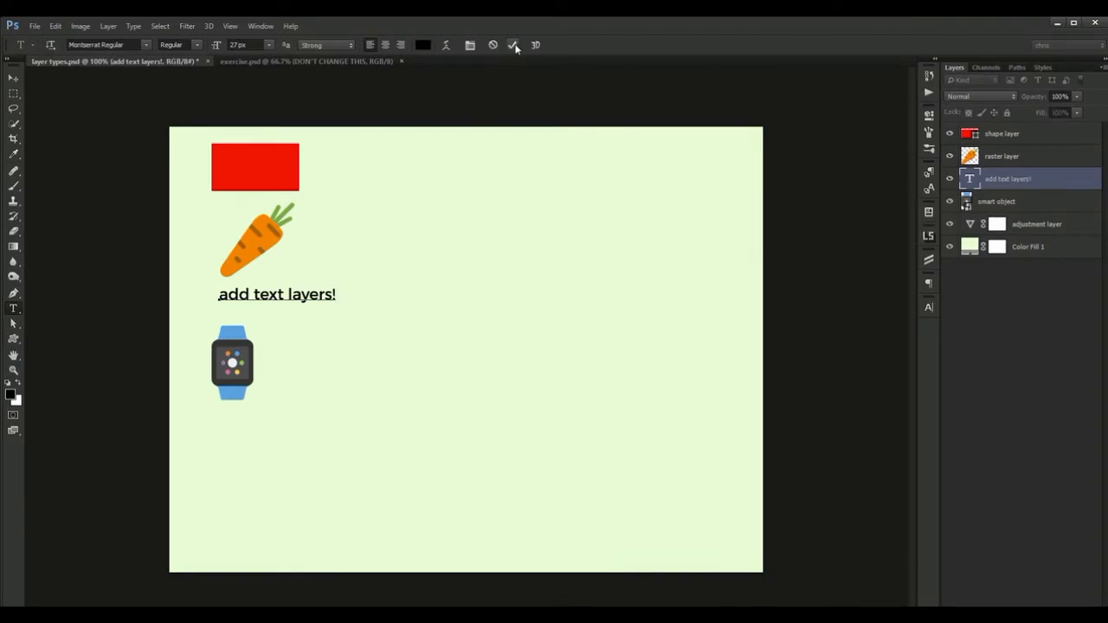
pyautogui.click(513, 45)
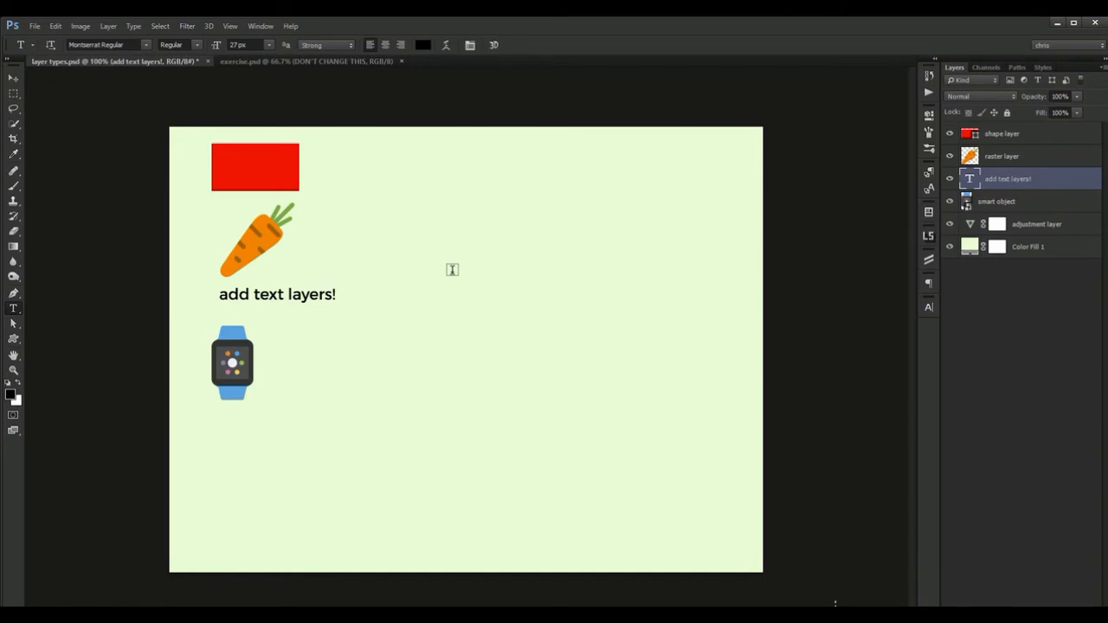
# - Try a line break before "layers!" in the text, and remove it again
pyautogui.click(333, 294)
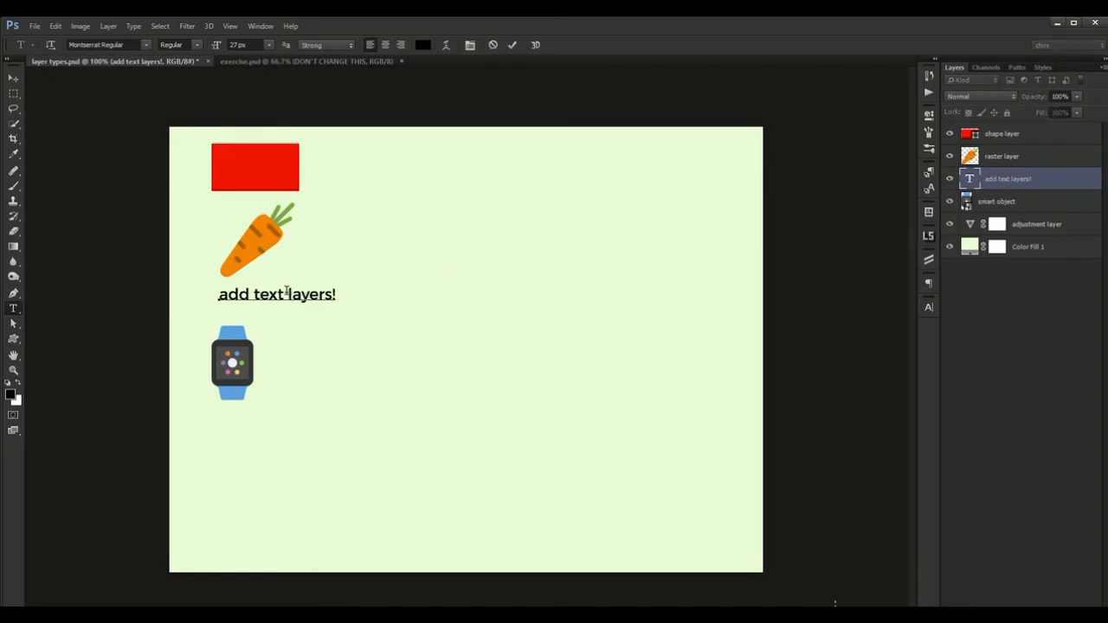
pyautogui.press('Return')
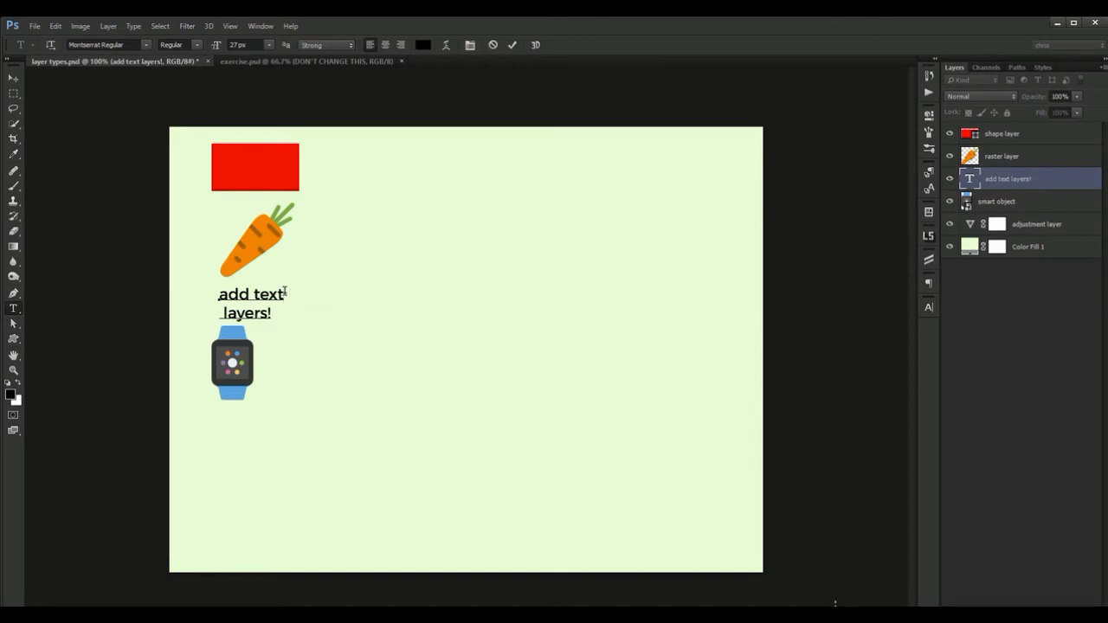
pyautogui.press('BackSpace')
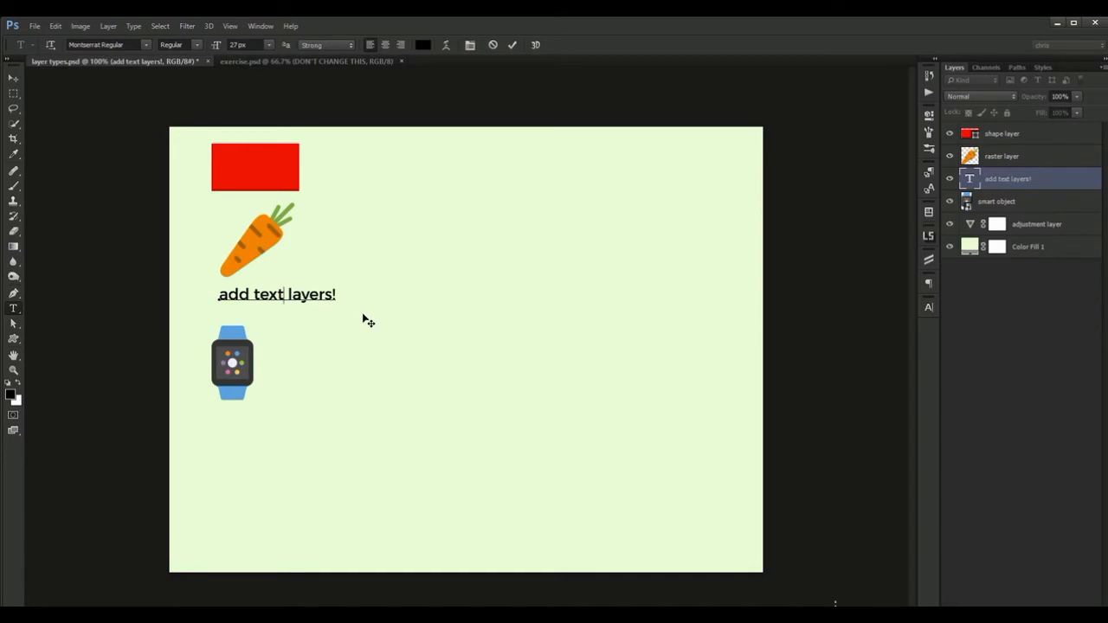
pyautogui.hotkey('ctrl', 'Return')
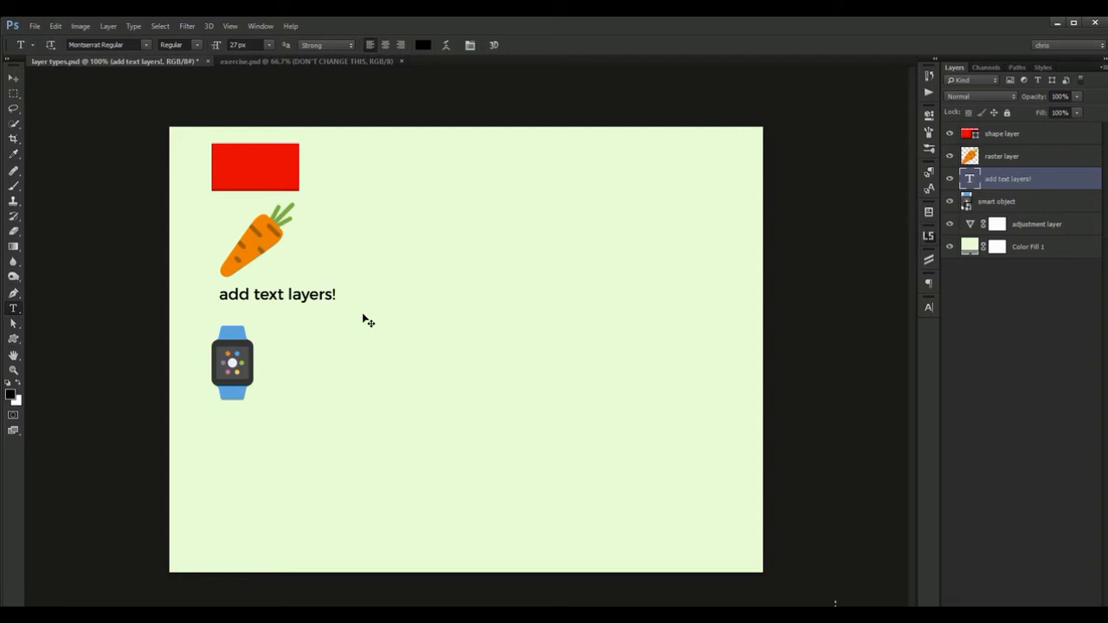
# - Rasterize the text layer, try erasing the word "layers!", and undo everything back to editable type
pyautogui.rightClick(1063, 177)
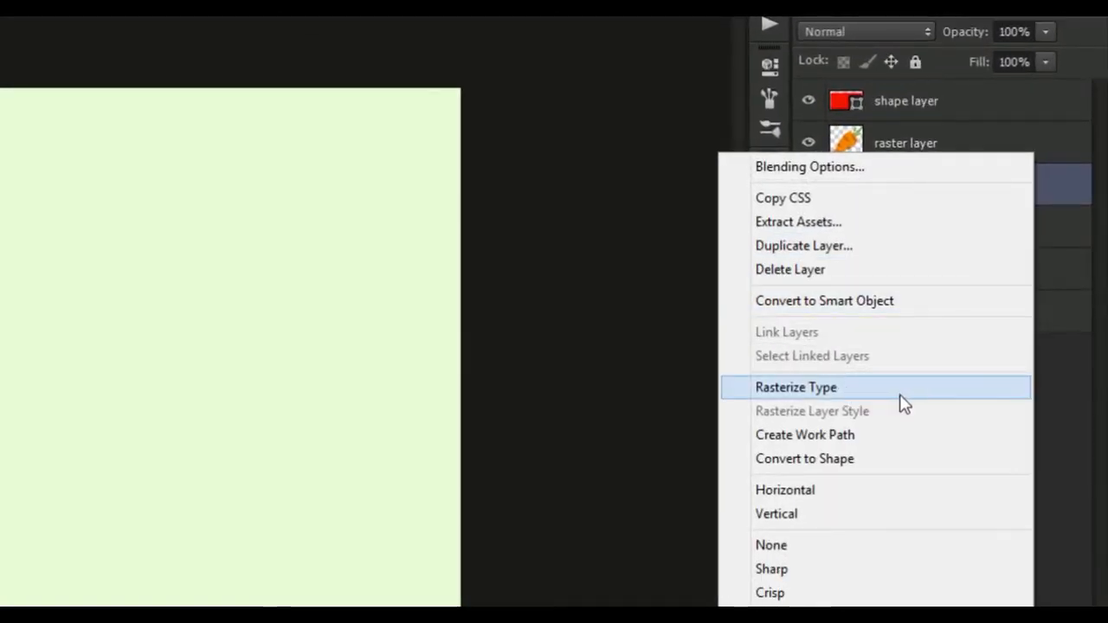
pyautogui.click(902, 398)
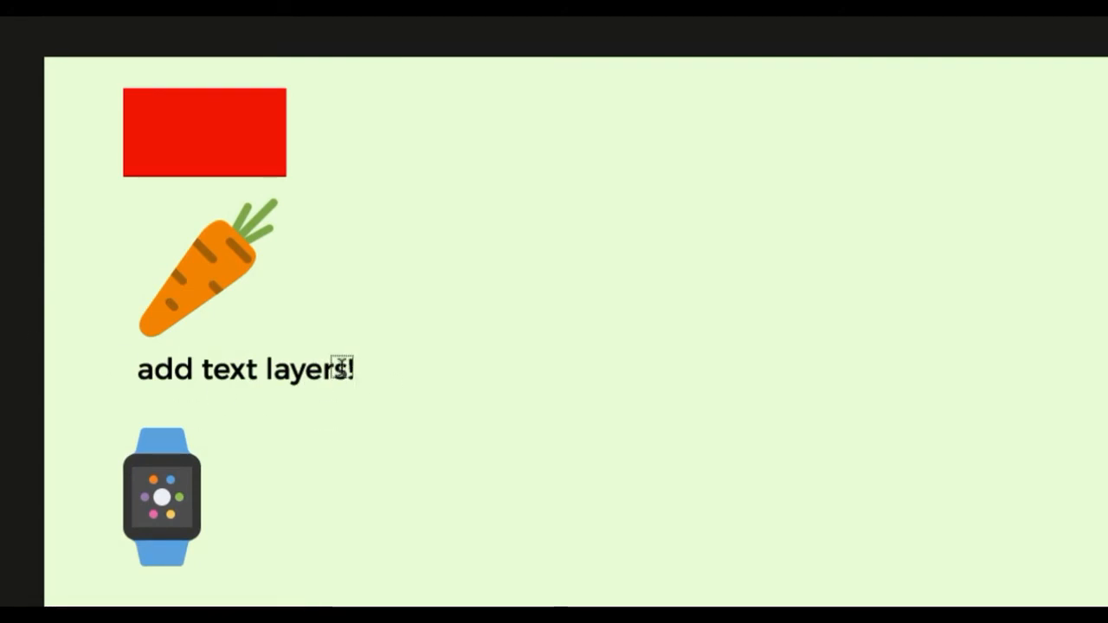
pyautogui.press('b')
pyautogui.moveTo(376, 388)
pyautogui.mouseDown()
pyautogui.moveTo(469, 404)
pyautogui.moveTo(292, 367)
pyautogui.moveTo(389, 373)
pyautogui.moveTo(421, 326)
pyautogui.mouseUp()
pyautogui.press('e')
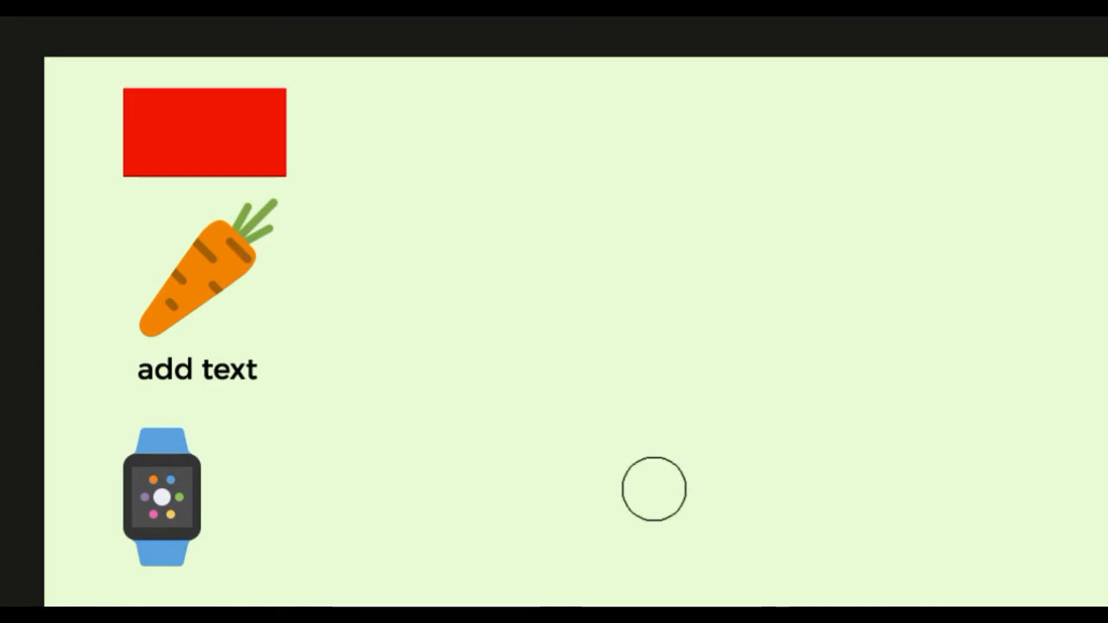
pyautogui.hotkey('ctrl', 'alt', 'z')
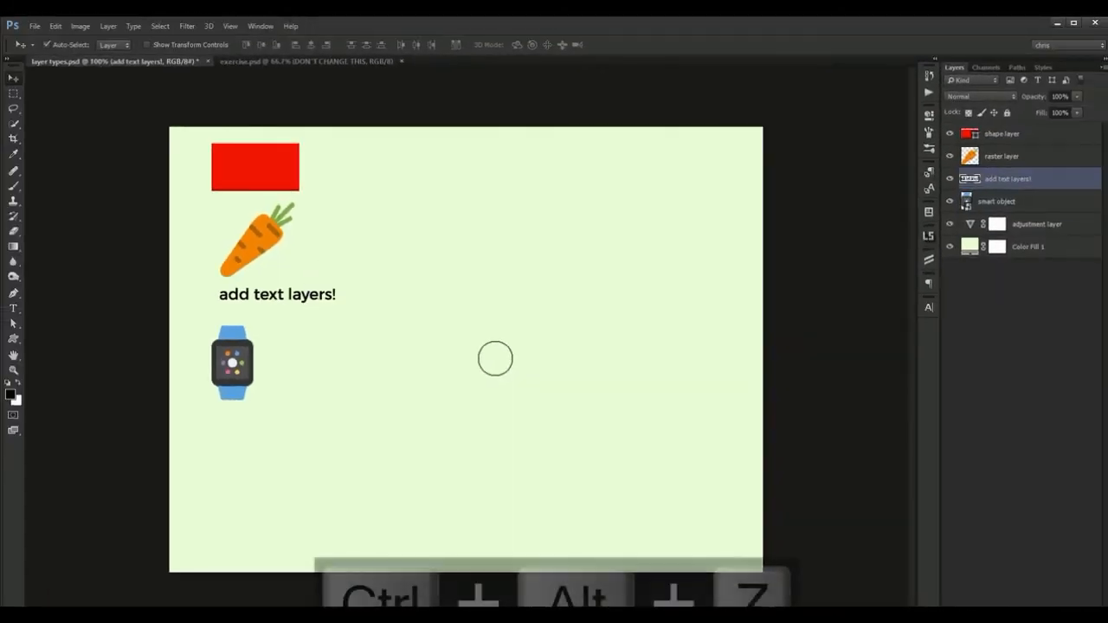
pyautogui.hotkey('ctrl', 'alt', 'z')
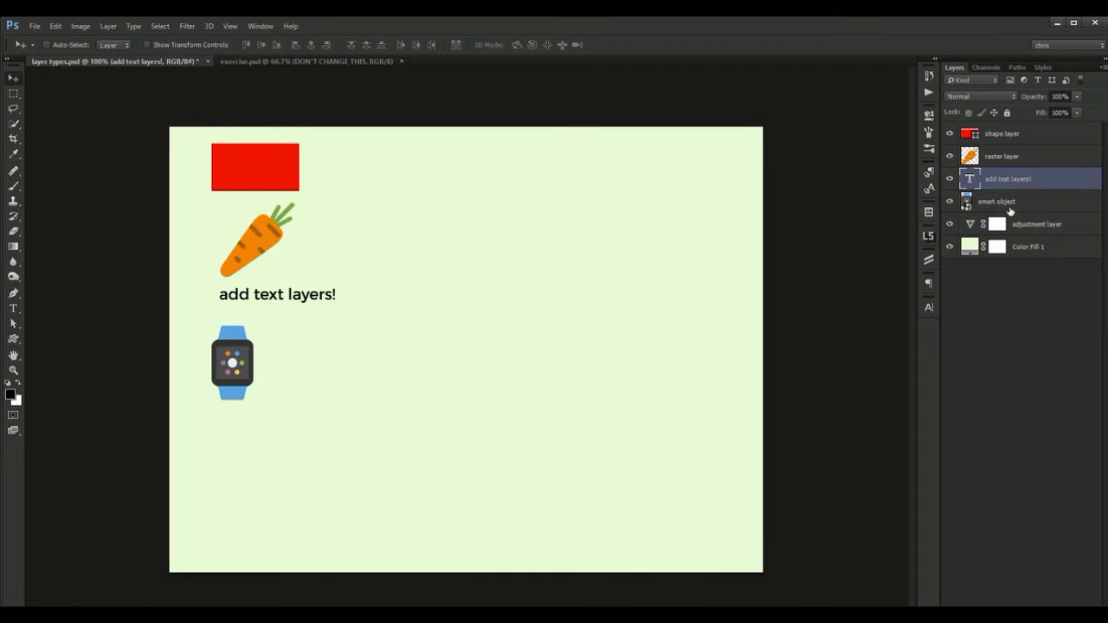
# - Move the smart object watch slightly down and to the right, and select the carrot's raster layer
pyautogui.click(1009, 211)
pyautogui.moveTo(259, 363); pyautogui.dragTo(262, 371)
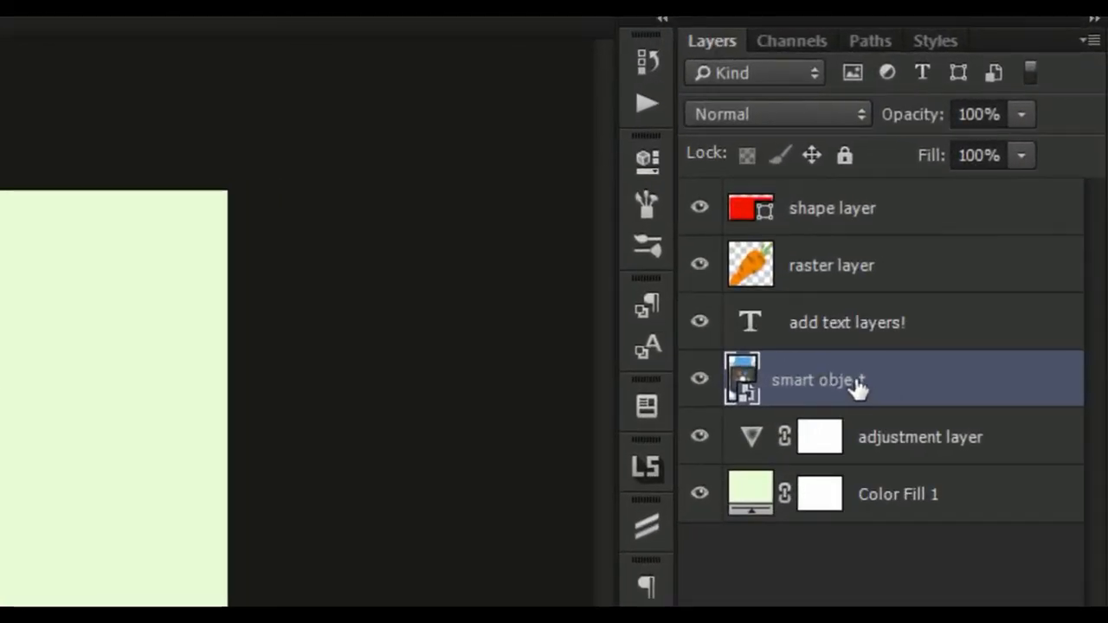
pyautogui.click(751, 281)
pyautogui.click(747, 400)
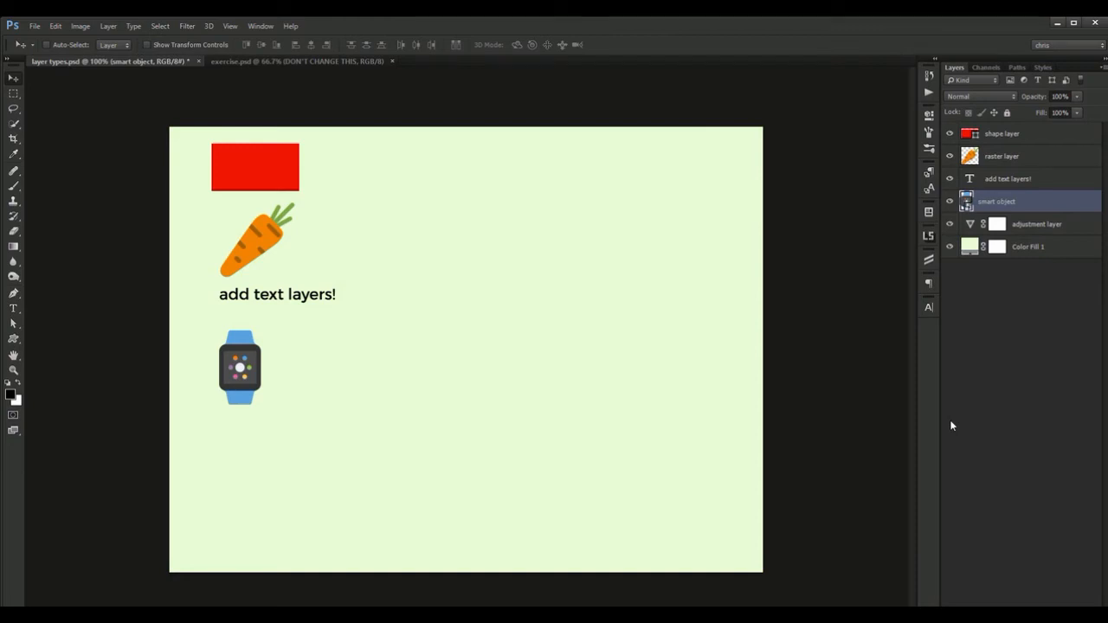
pyautogui.keyDown('ctrl'); pyautogui.click(269, 245); pyautogui.keyUp('ctrl')
pyautogui.hotkey('ctrl', 't')
pyautogui.rightClick(204, 46)
pyautogui.click(218, 56)
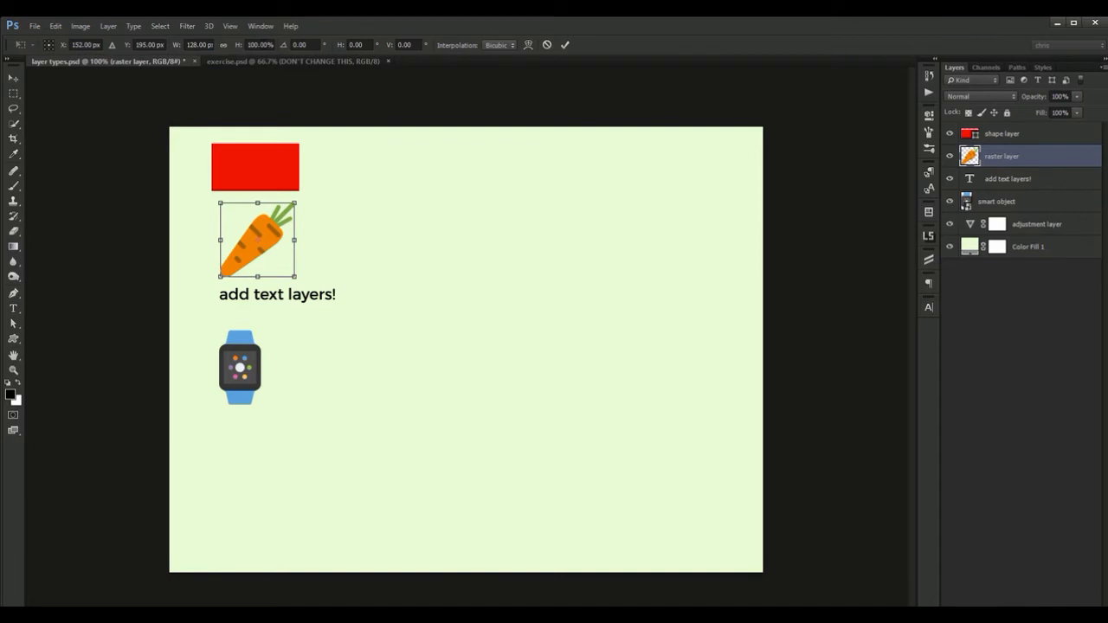
pyautogui.press('Escape')
# - Scale the carrot to 50% width and height with Free Transform, using percent units and linked proportions
pyautogui.hotkey('ctrl', 't')
pyautogui.click(195, 45)
pyautogui.rightClick(198, 45)
pyautogui.click(228, 127)
pyautogui.write('50')
pyautogui.press('Return')
pyautogui.click(223, 45)
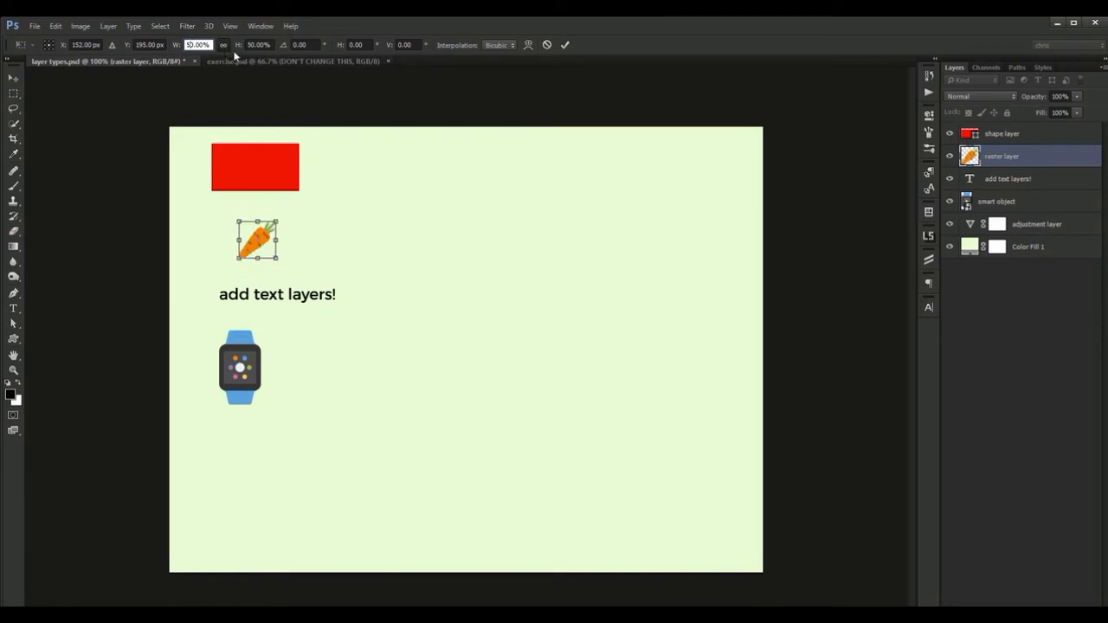
pyautogui.press('Return')
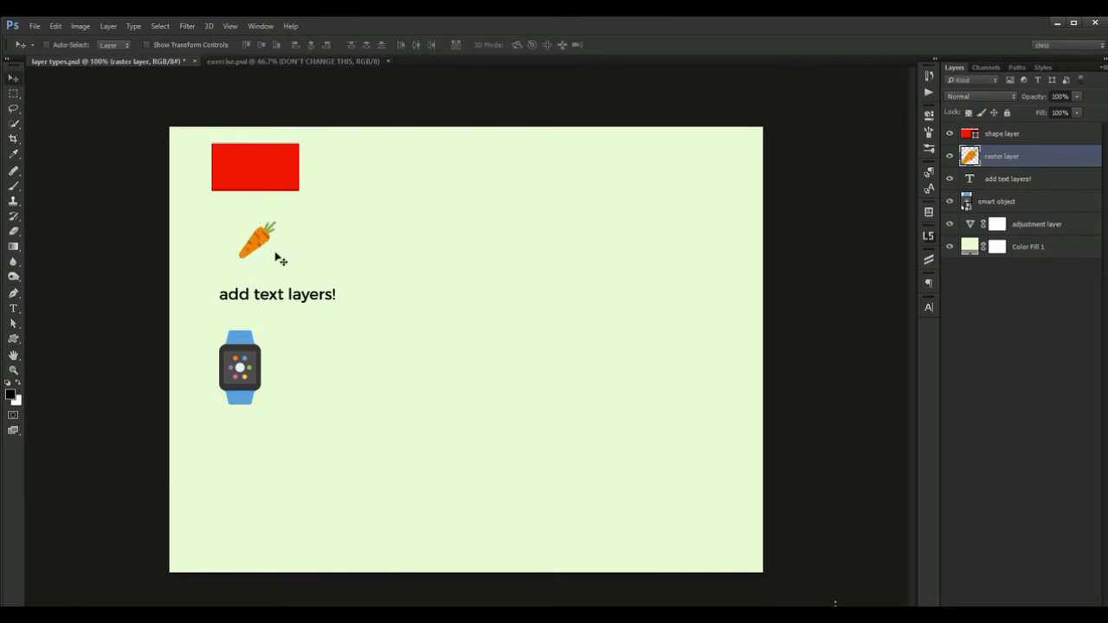
# - Scale the raster carrot to 200% width and height with Free Transform and inspect its edges up close
pyautogui.hotkey('ctrl', 't')
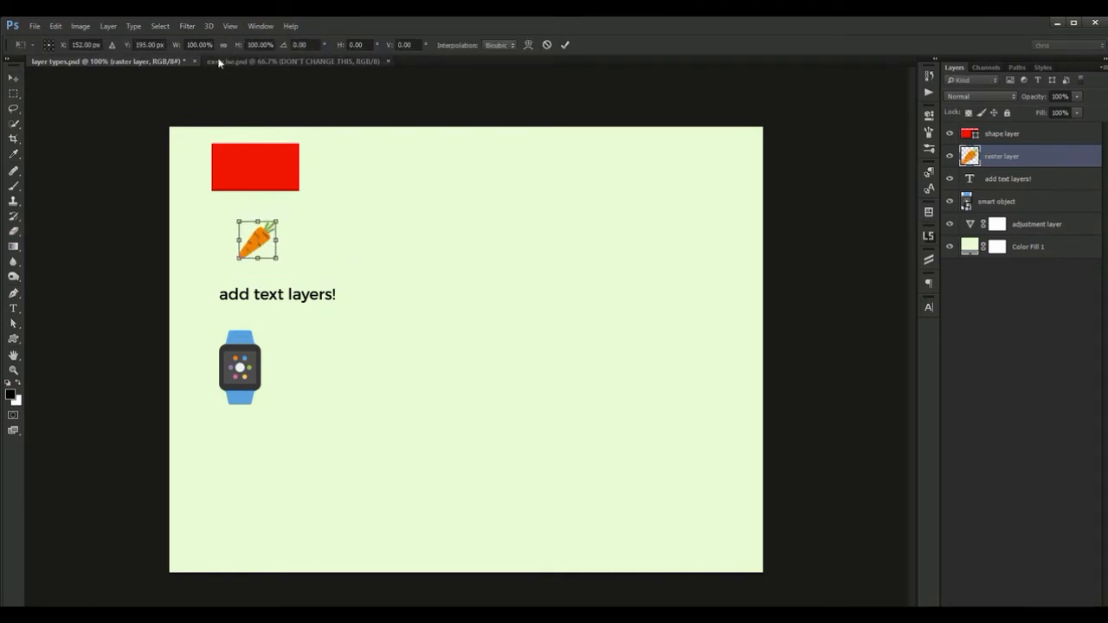
pyautogui.click(189, 45)
pyautogui.write('2')
pyautogui.press('Return')
pyautogui.press('Return')
pyautogui.press('z')
pyautogui.moveTo(249, 249); pyautogui.dragTo(290, 293)
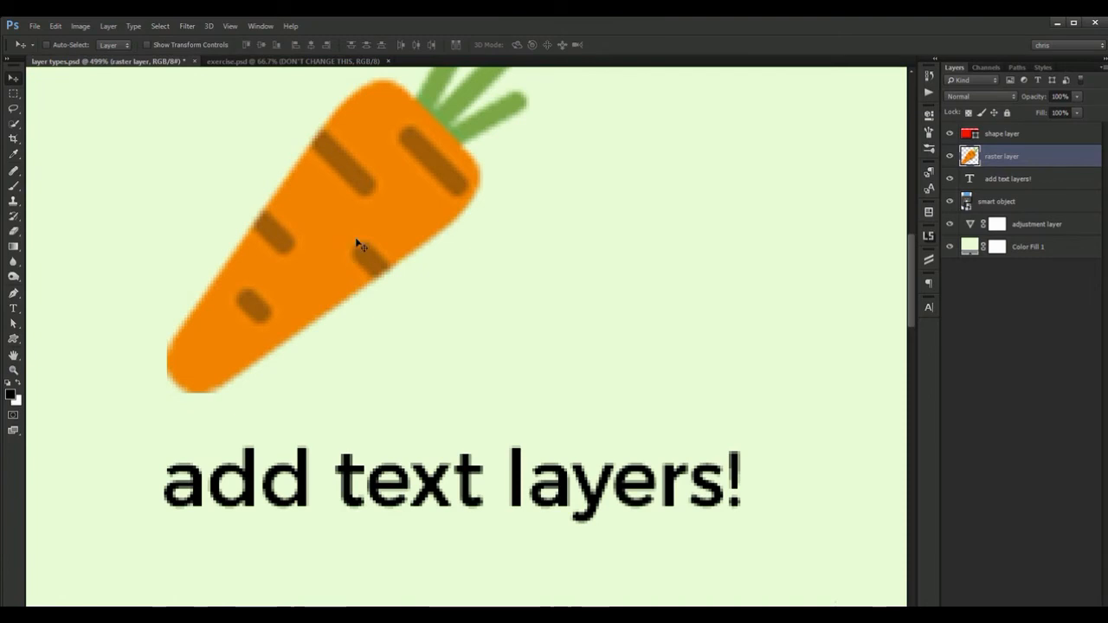
pyautogui.scroll(2, 381, 246)
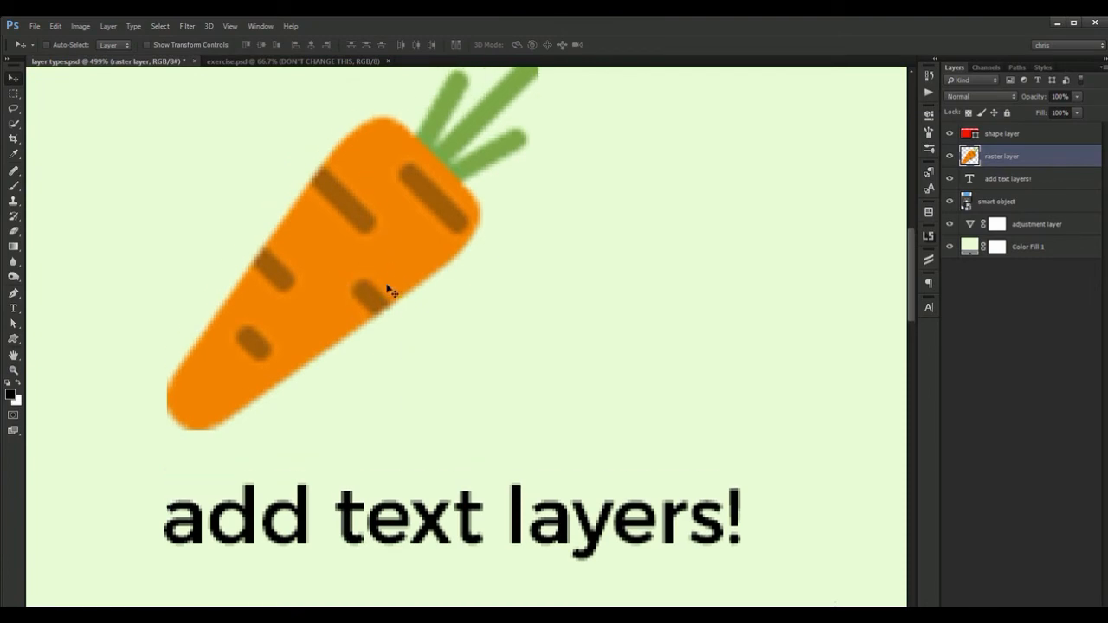
pyautogui.hotkey('ctrl', '1')
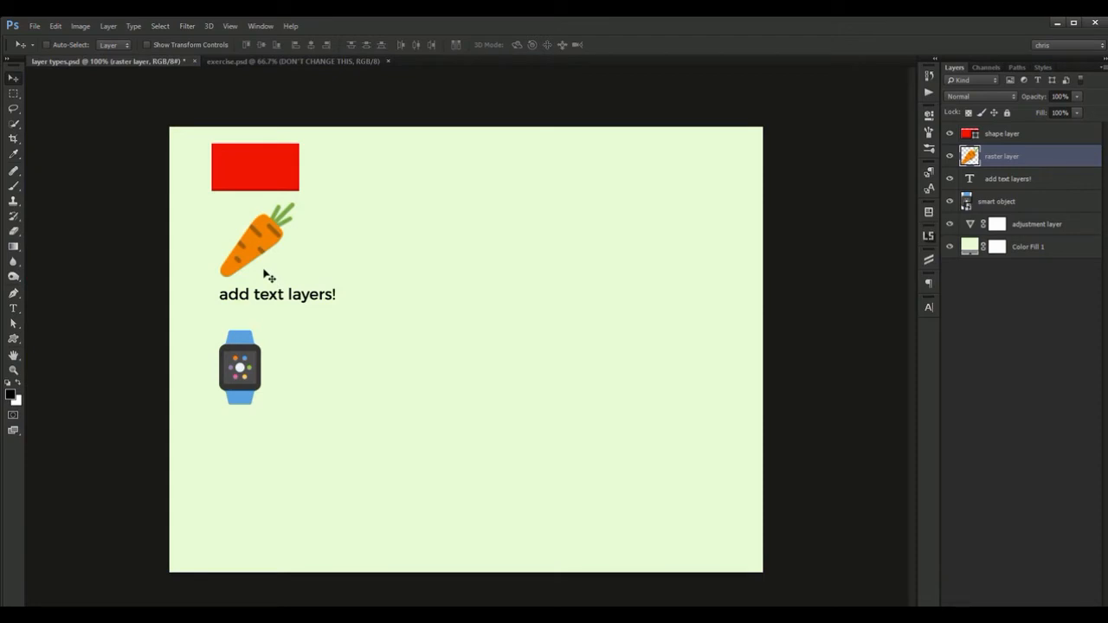
# - Scale the smart object watch to 50% width and height with Free Transform, keeping the proportions linked
pyautogui.click(243, 368)
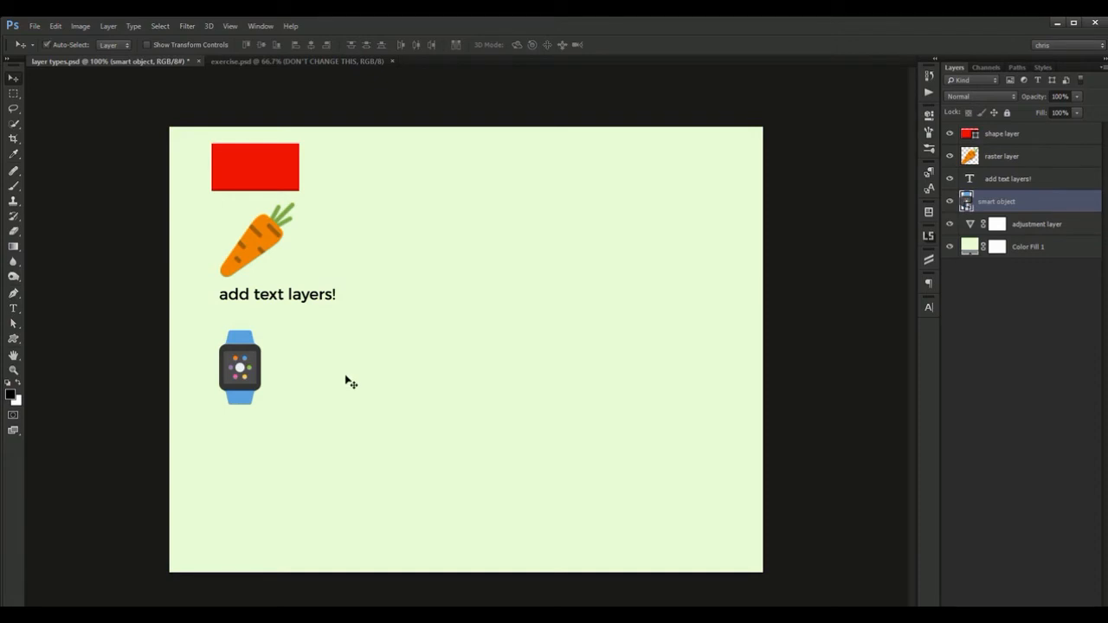
pyautogui.hotkey('ctrl', 't')
pyautogui.moveTo(203, 45); pyautogui.dragTo(183, 45)
pyautogui.write('50')
pyautogui.click(226, 45)
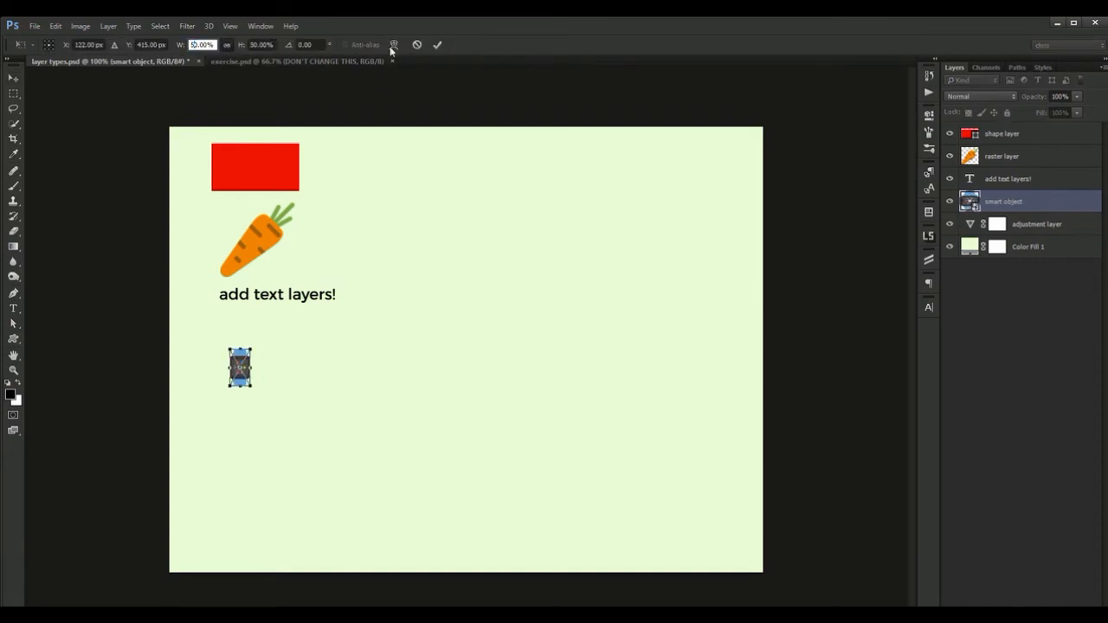
pyautogui.click(436, 46)
# - Scale the smart object watch back to 100% width and height and inspect its quality up close
pyautogui.hotkey('ctrl', 't')
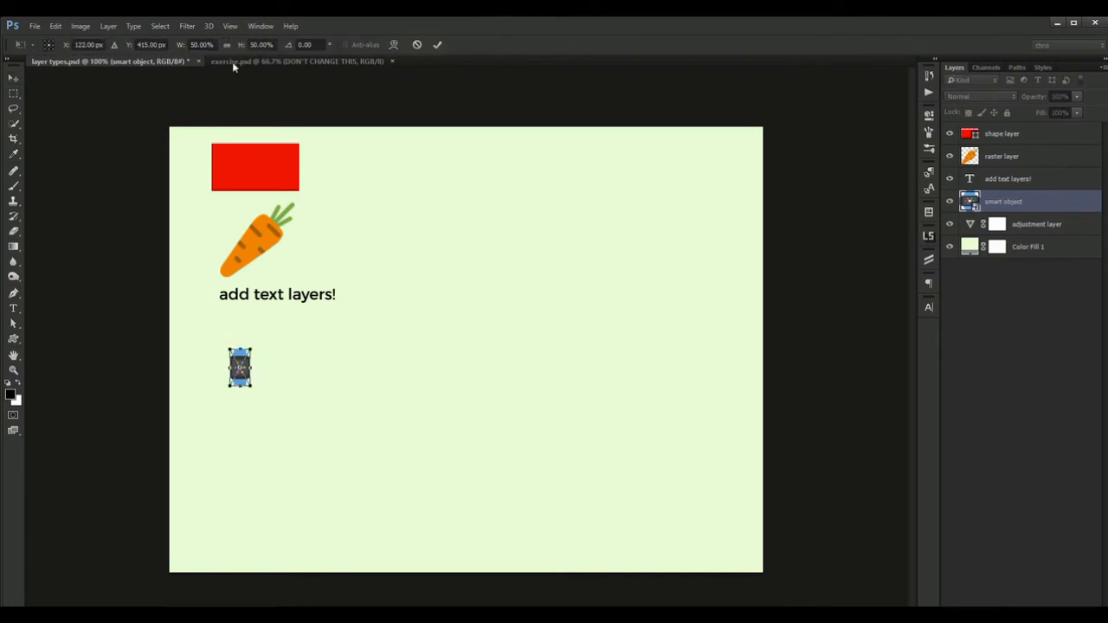
pyautogui.click(185, 45)
pyautogui.write('100')
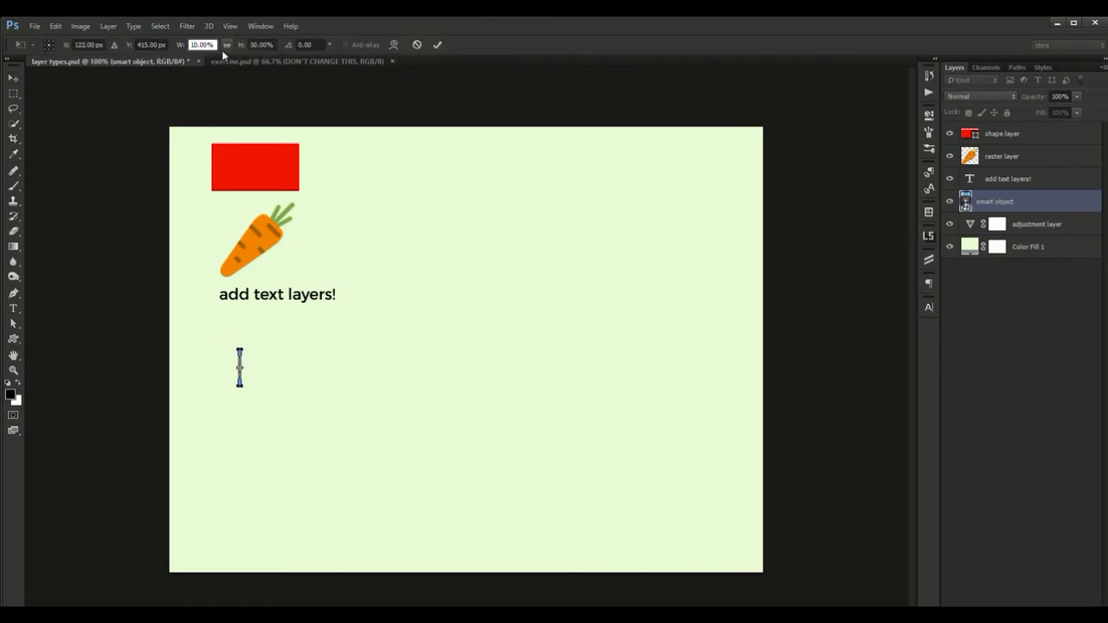
pyautogui.click(225, 47)
pyautogui.press('Return')
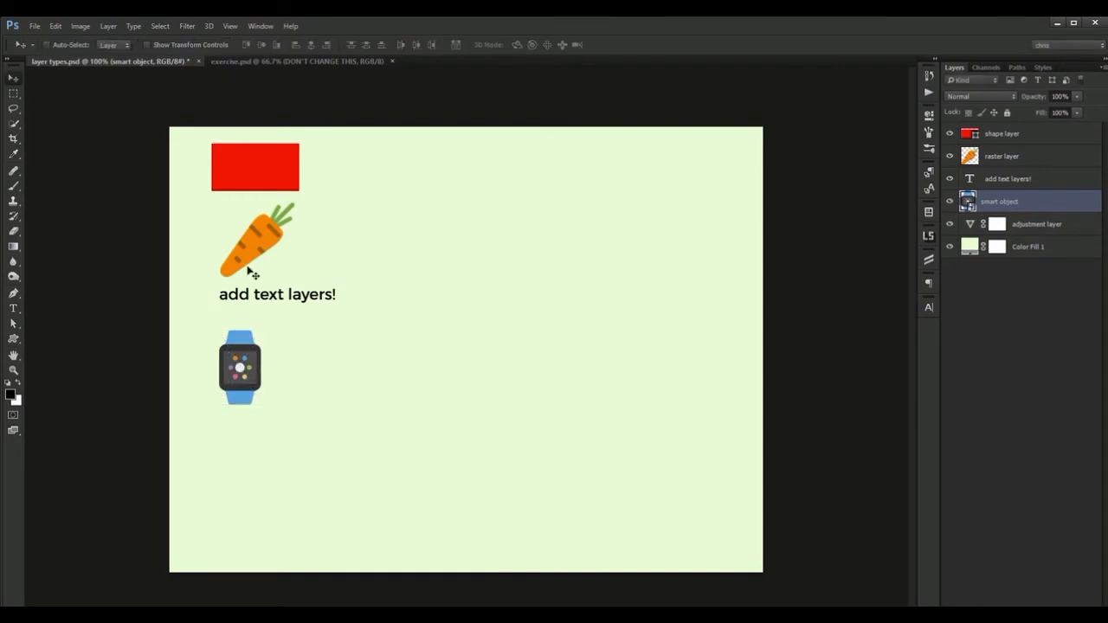
pyautogui.moveTo(226, 370); pyautogui.dragTo(320, 386)
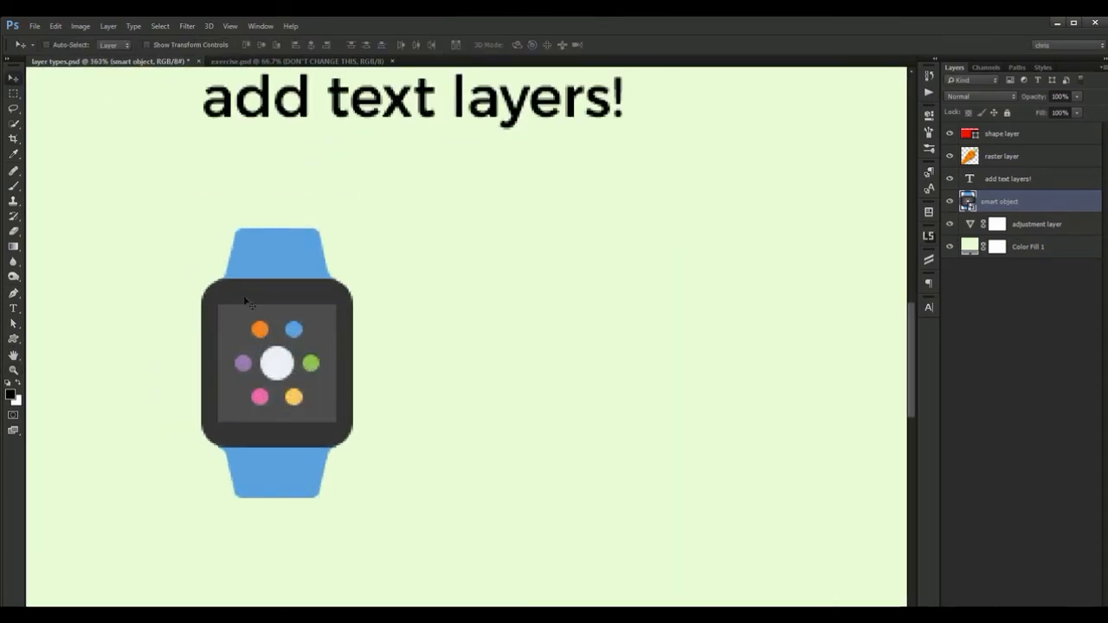
pyautogui.hotkey('ctrl', '1')
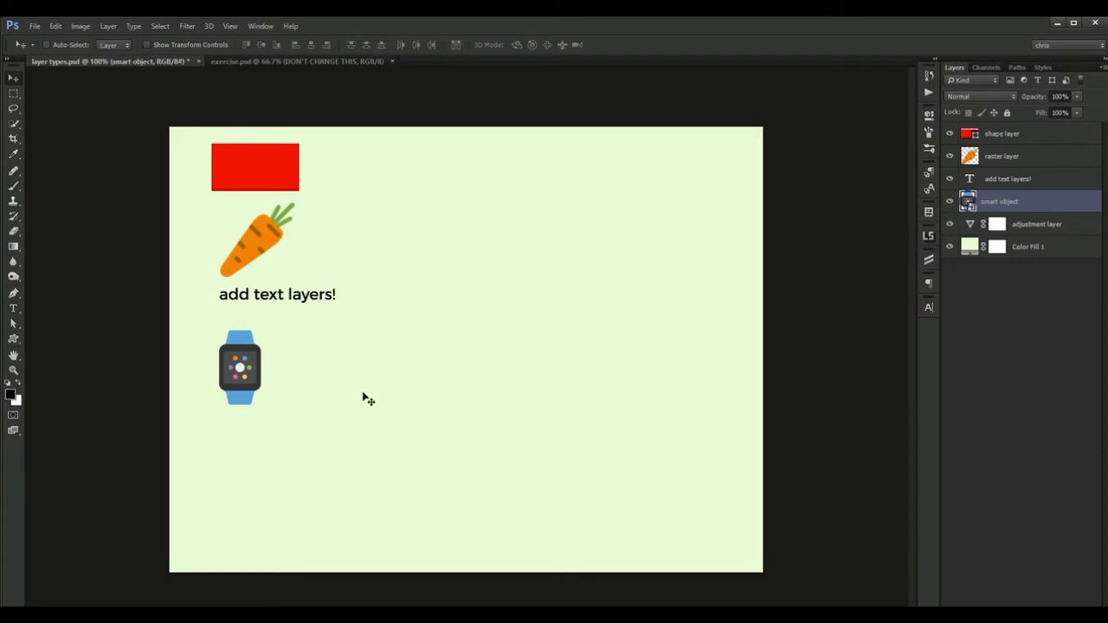
# - Convert the carrot's raster layer to a smart object and examine the carrot's edges up close
pyautogui.click(1023, 160)
pyautogui.rightClick(1066, 158)
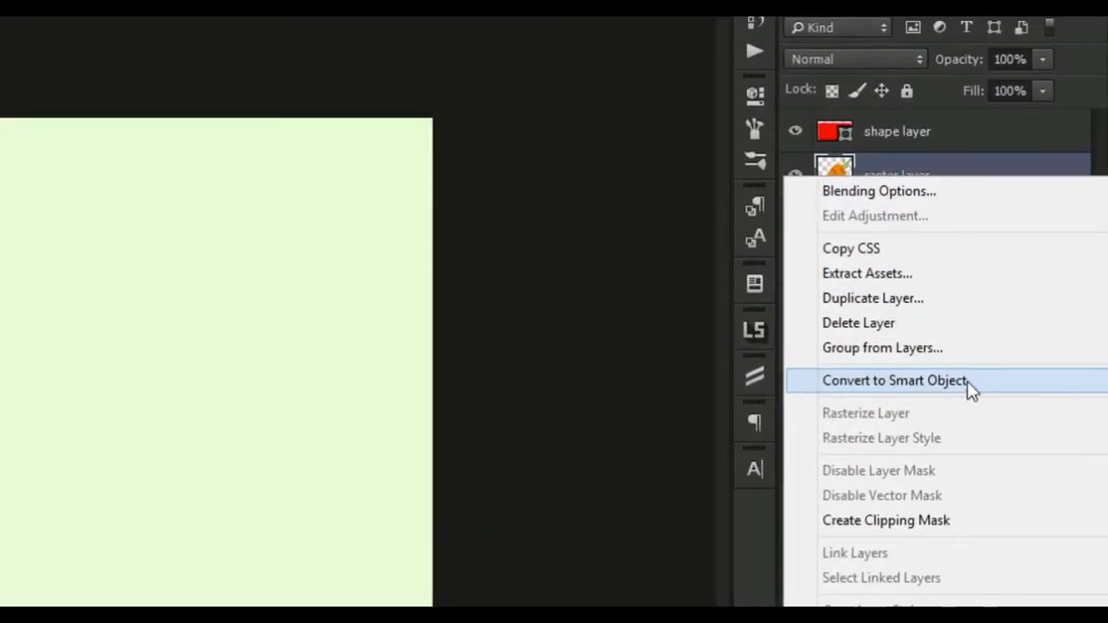
pyautogui.click(1029, 381)
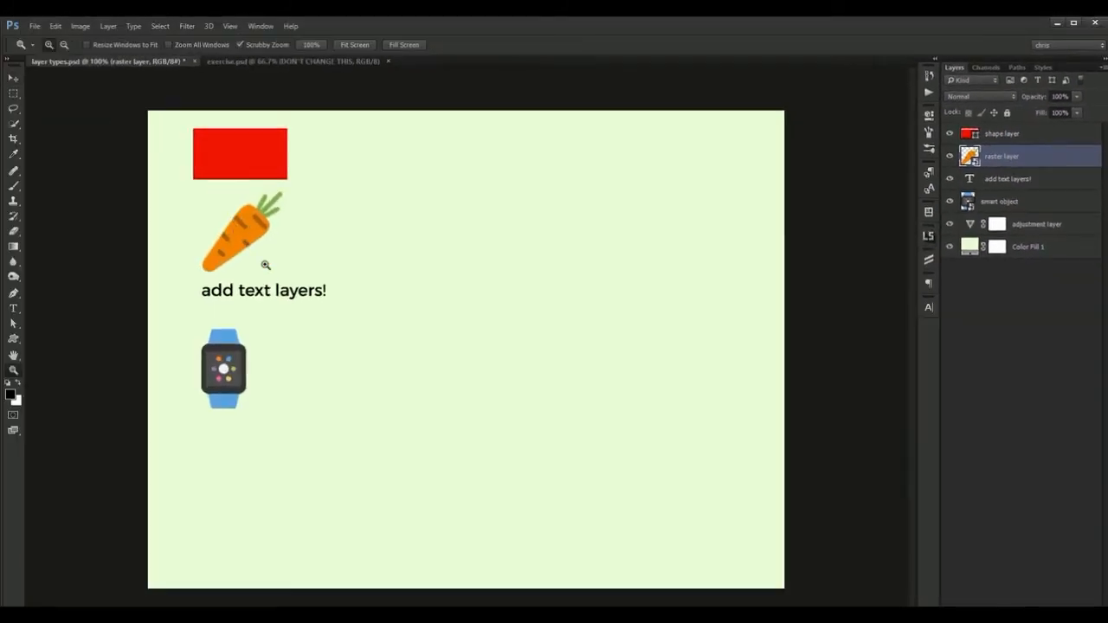
pyautogui.moveTo(224, 226); pyautogui.dragTo(308, 305)
pyautogui.press('v')
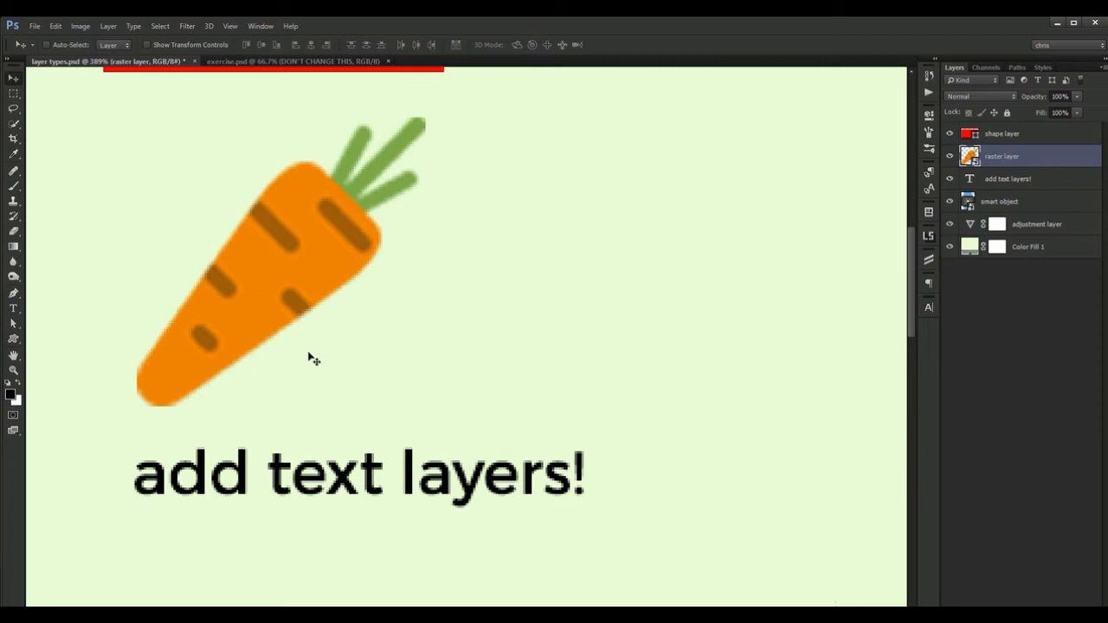
pyautogui.hotkey('ctrl', '1')
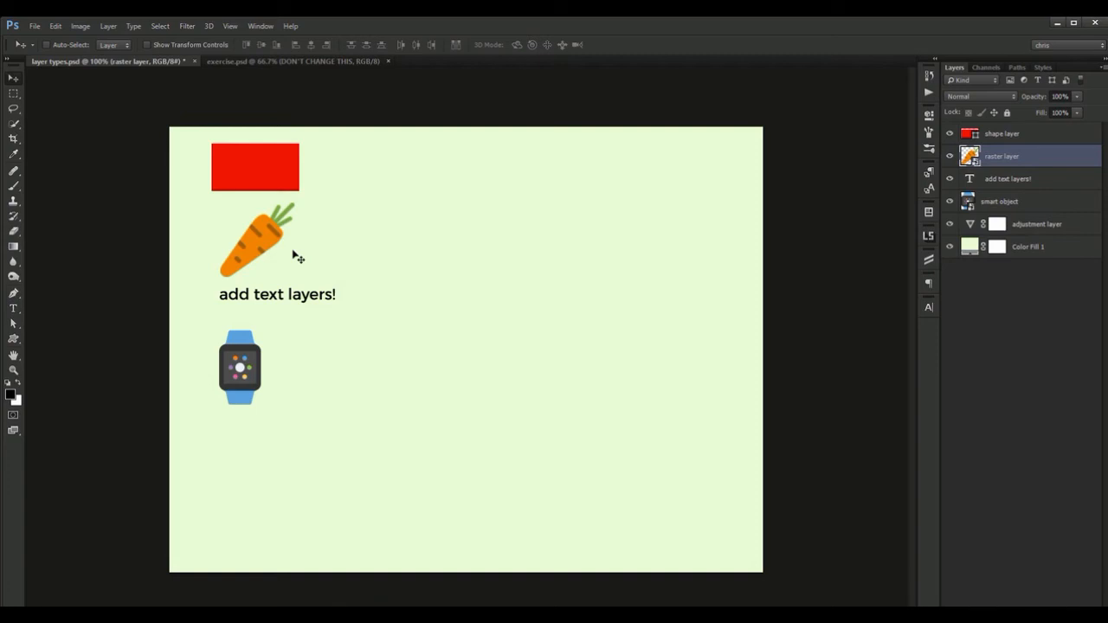
# - Scale the converted carrot smart object down to 10% width and height with Free Transform
pyautogui.hotkey('ctrl', 't')
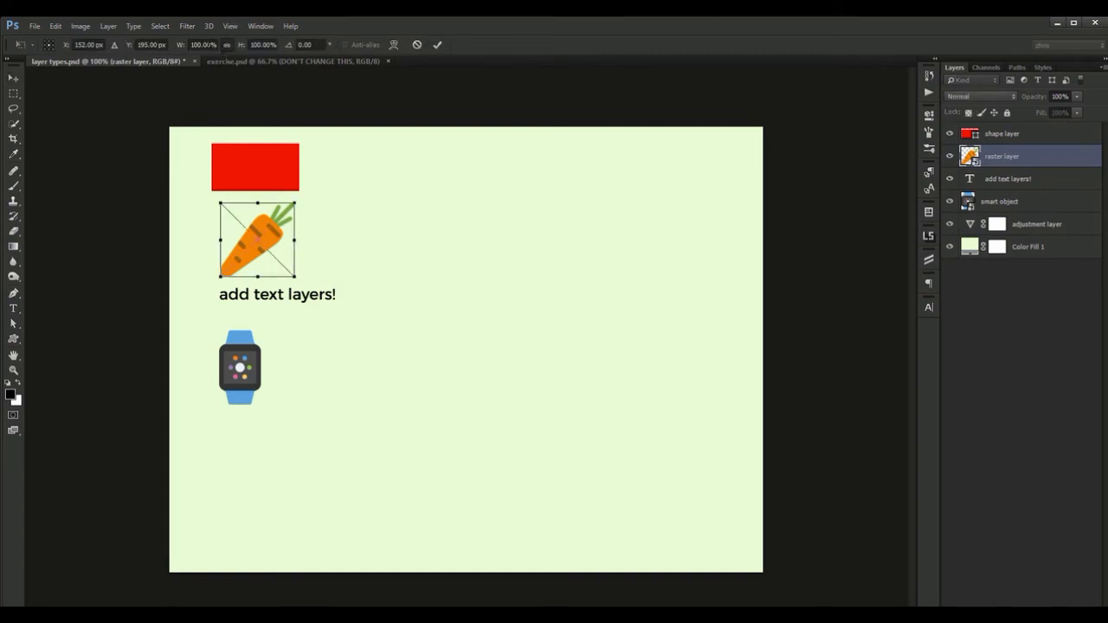
pyautogui.click(201, 45)
pyautogui.press('BackSpace')
pyautogui.press('Return')
pyautogui.press('Return')
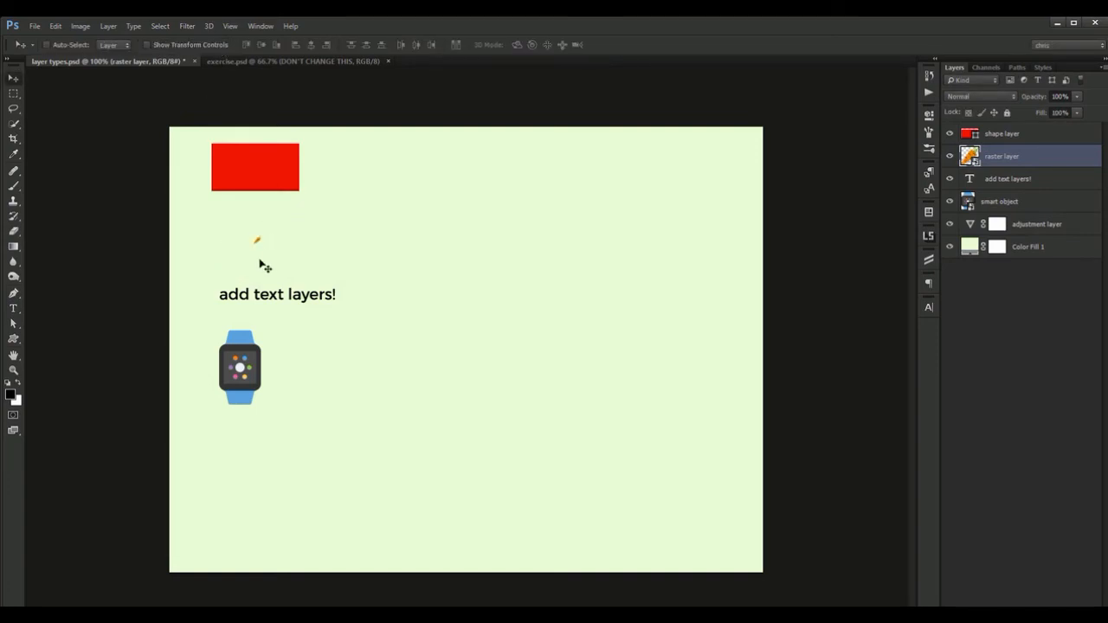
# - Scale the carrot smart object back up to 100% width and height and inspect its edges up close
pyautogui.hotkey('ctrl', 't')
pyautogui.click(193, 44)
pyautogui.write('0')
pyautogui.press('Return')
pyautogui.press('Return')
pyautogui.press('z')
pyautogui.moveTo(244, 254); pyautogui.dragTo(355, 266)
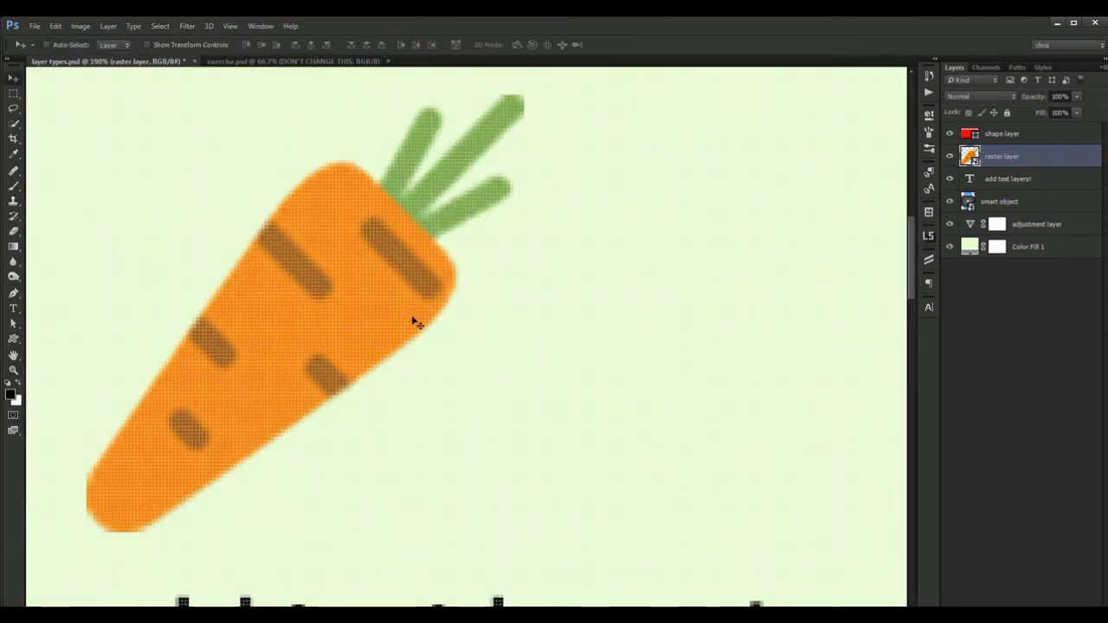
pyautogui.hotkey('ctrl', '1')
pyautogui.press('z')
pyautogui.moveTo(232, 232); pyautogui.dragTo(321, 230)
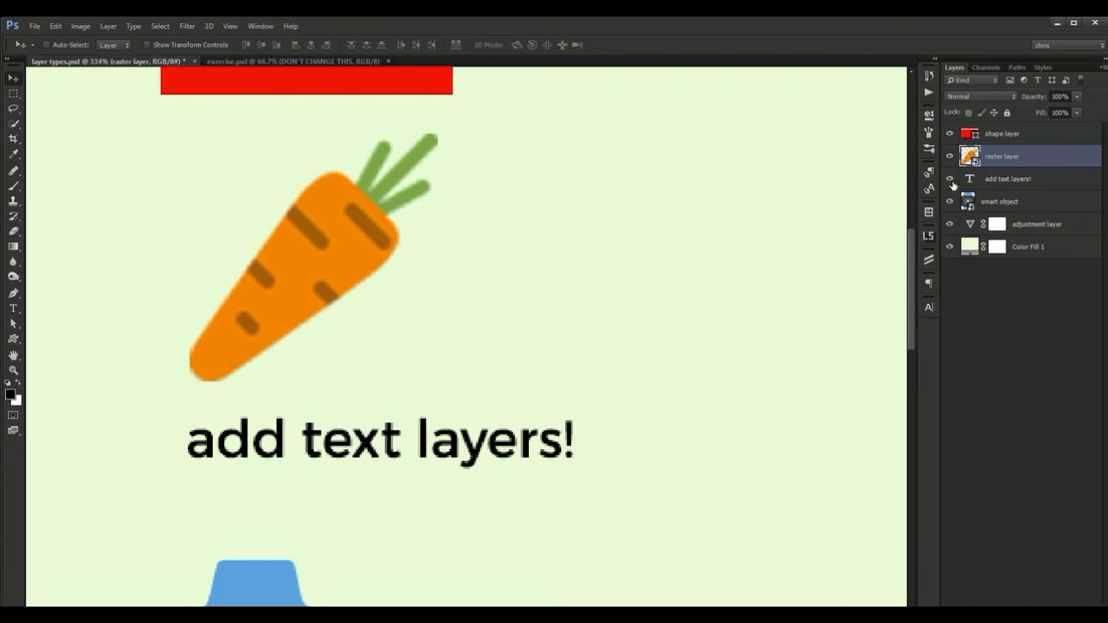
pyautogui.hotkey('ctrl', '1')
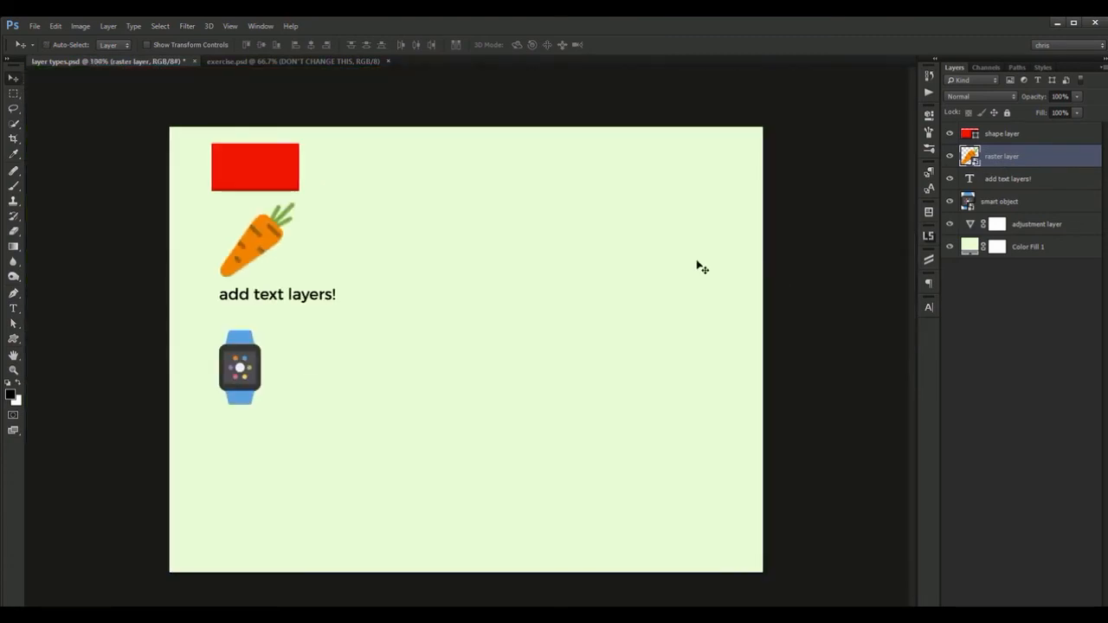
# - Enlarge the smart object watch to about three times its size with Free Transform, and undo the enlargement
pyautogui.click(1042, 206)
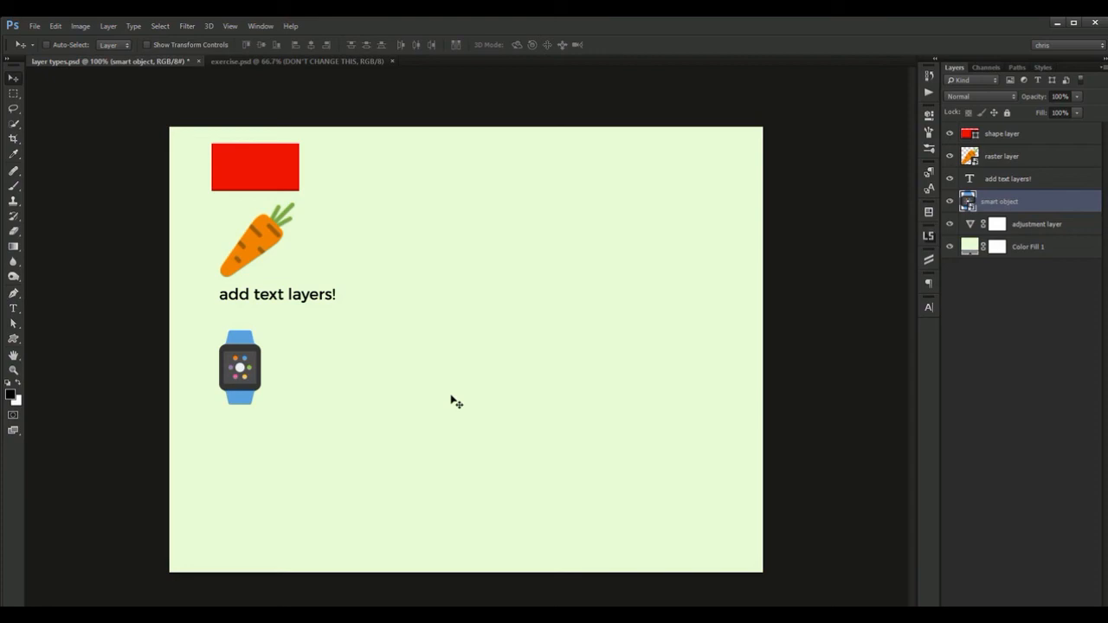
pyautogui.hotkey('ctrl', 't')
pyautogui.moveTo(261, 405); pyautogui.dragTo(360, 484)
pyautogui.press('Return')
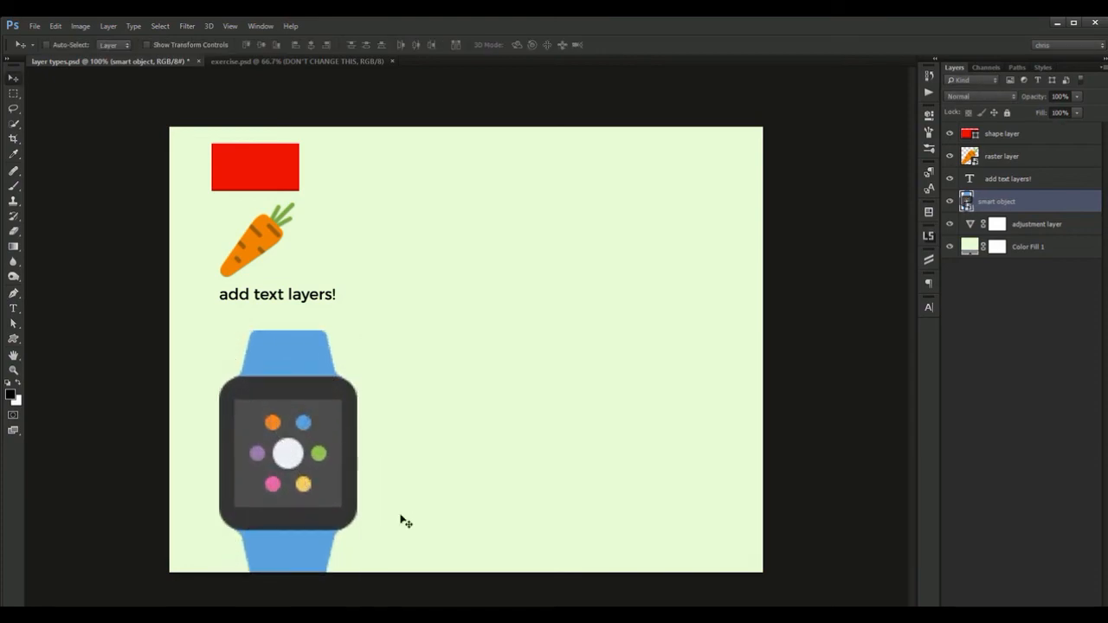
pyautogui.hotkey('ctrl', 'z')
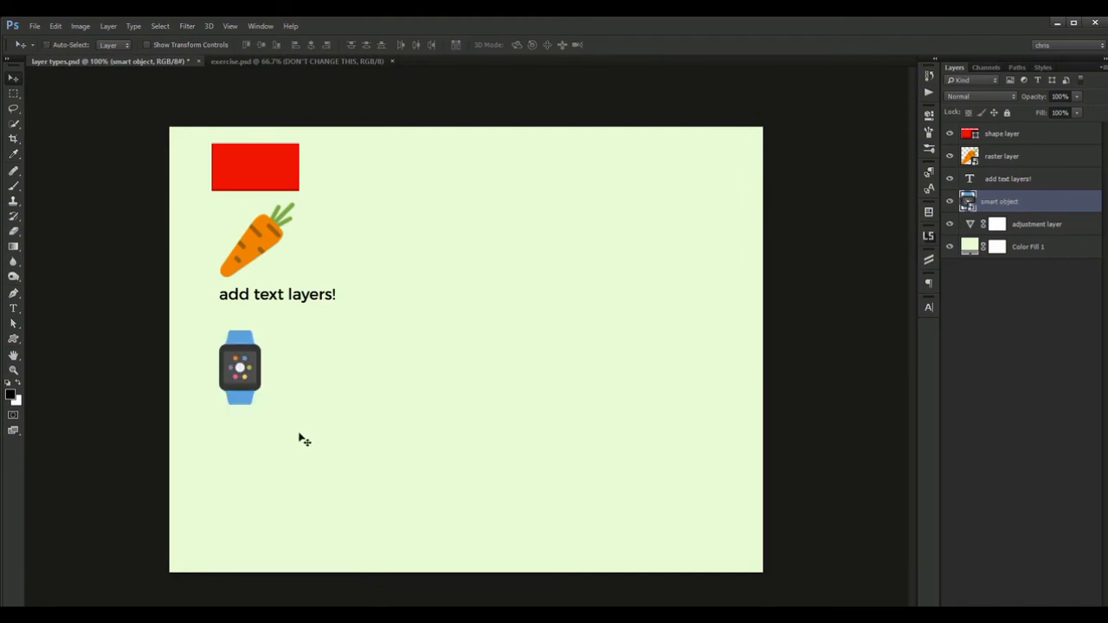
# - Activate the Brush tool over the smart object watch layer to check whether it can be painted on
pyautogui.press('b')
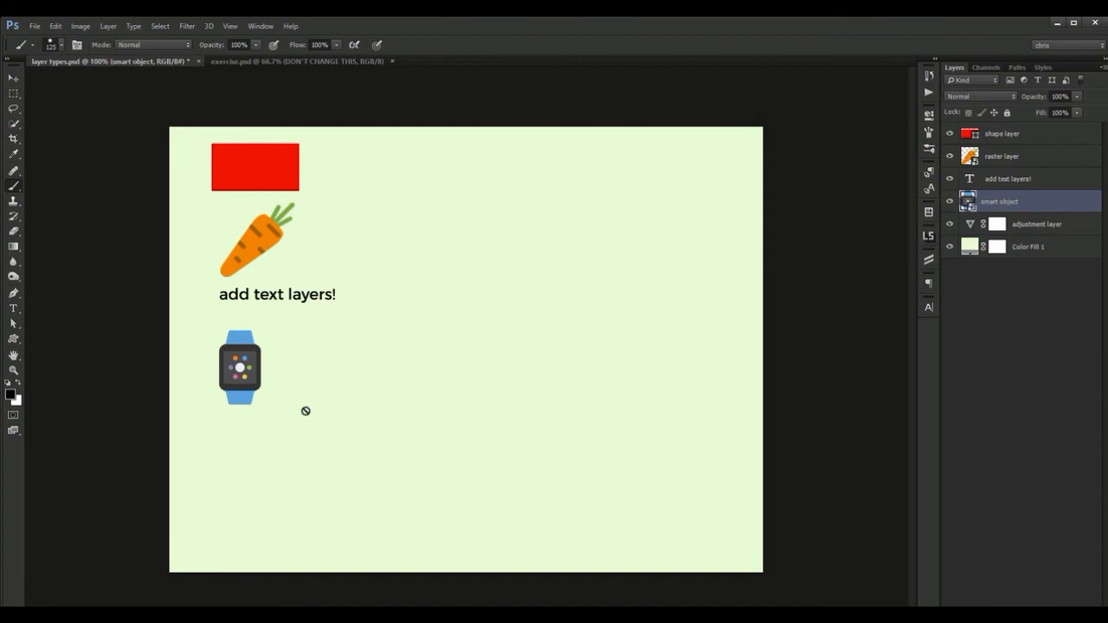
pyautogui.rightClick(16, 187)
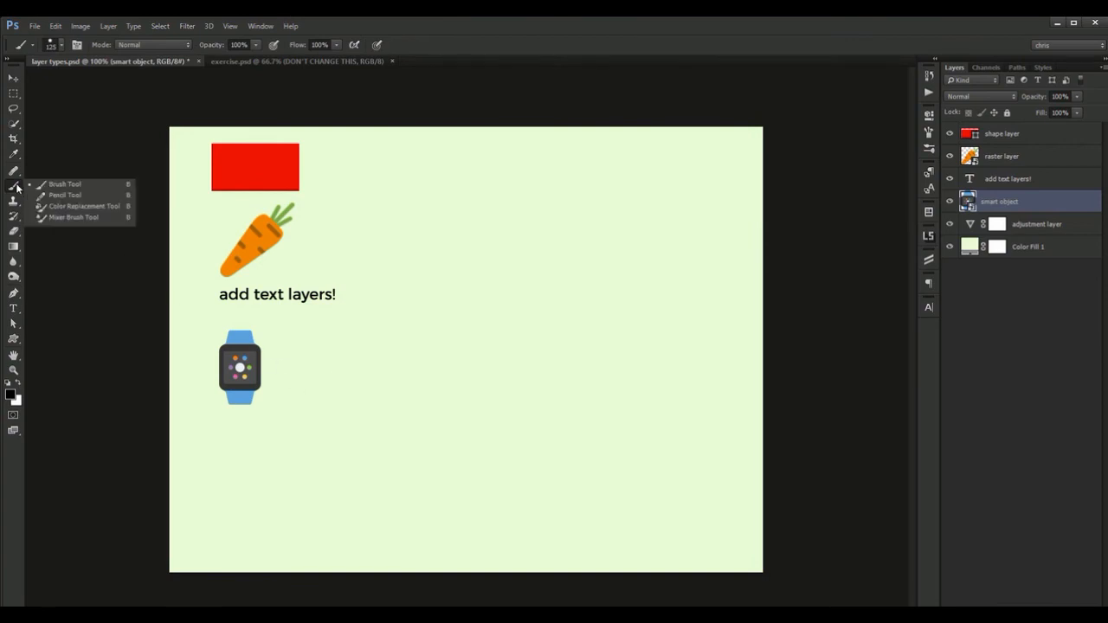
pyautogui.click(40, 187)
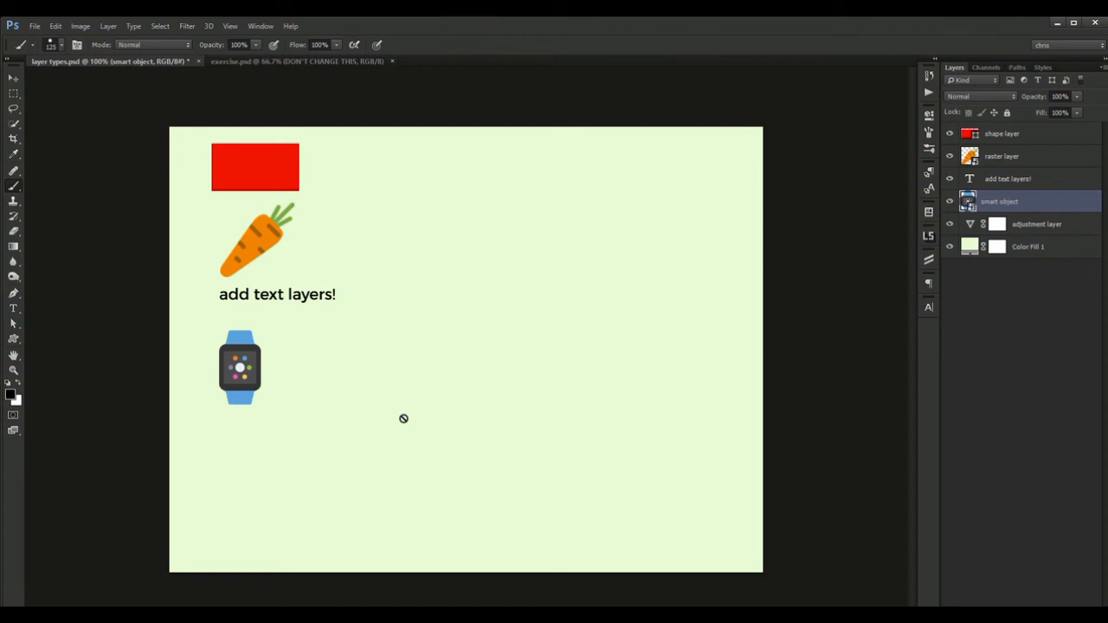
# - Select the existing adjustment layer and look through the available fill and adjustment layer types
pyautogui.click(1047, 223)
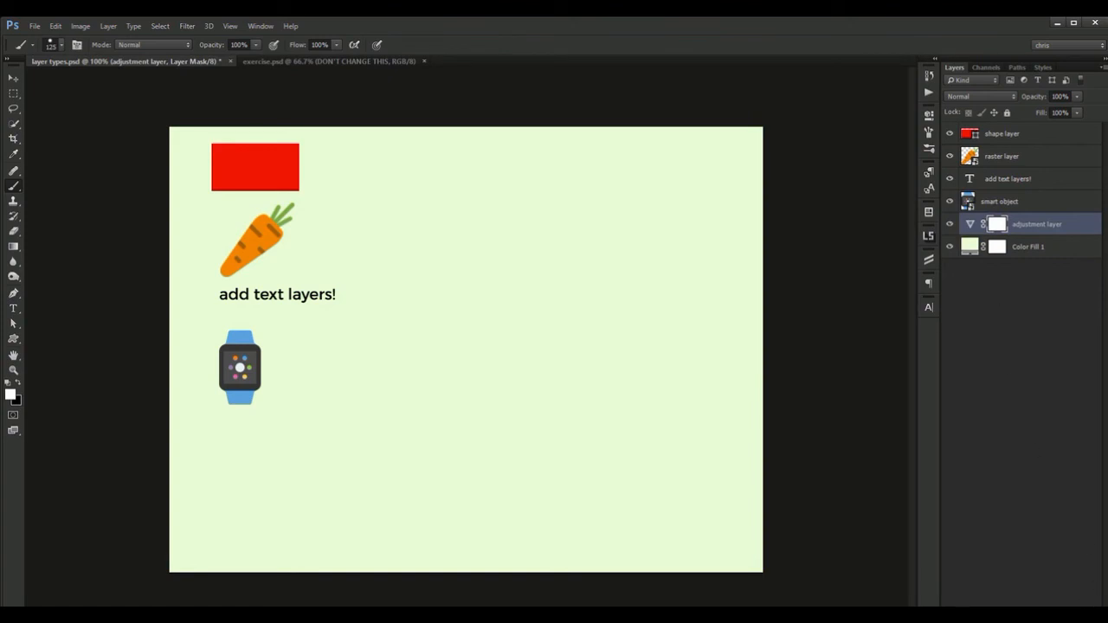
pyautogui.click(1022, 614)
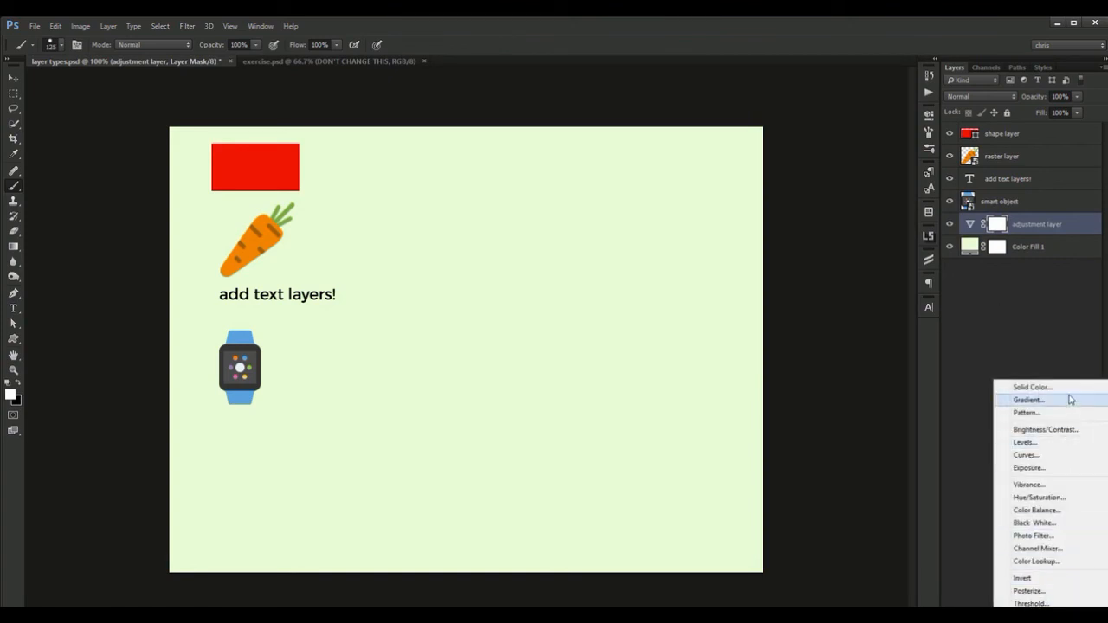
pyautogui.click(1022, 214)
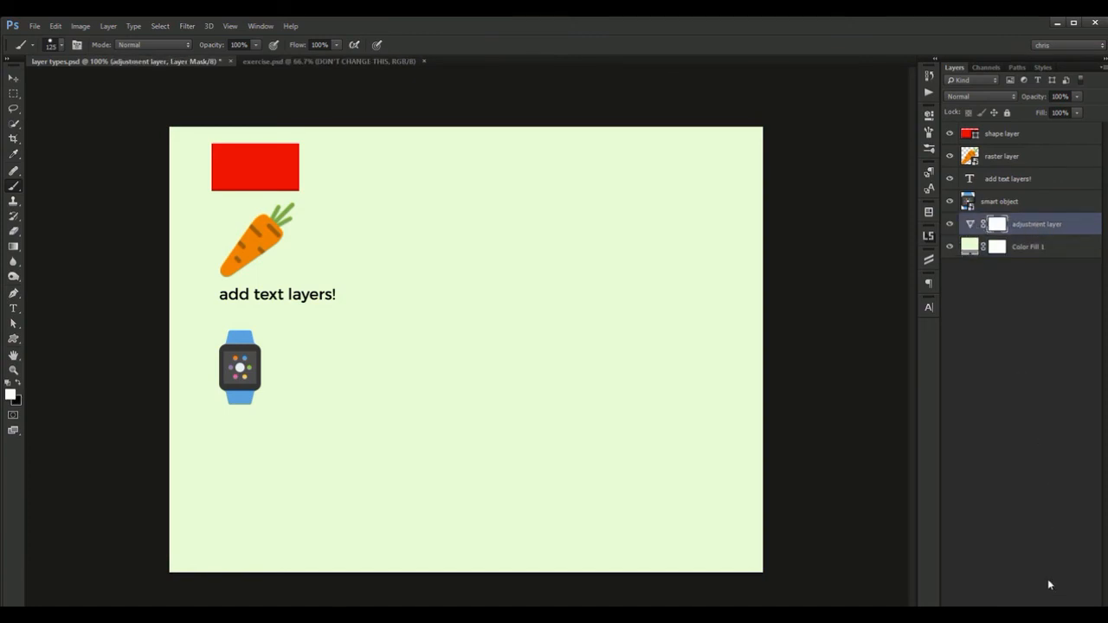
# - Add a Hue/Saturation adjustment layer and a Vibrance adjustment layer above the existing adjustment layer
pyautogui.click(1022, 613)
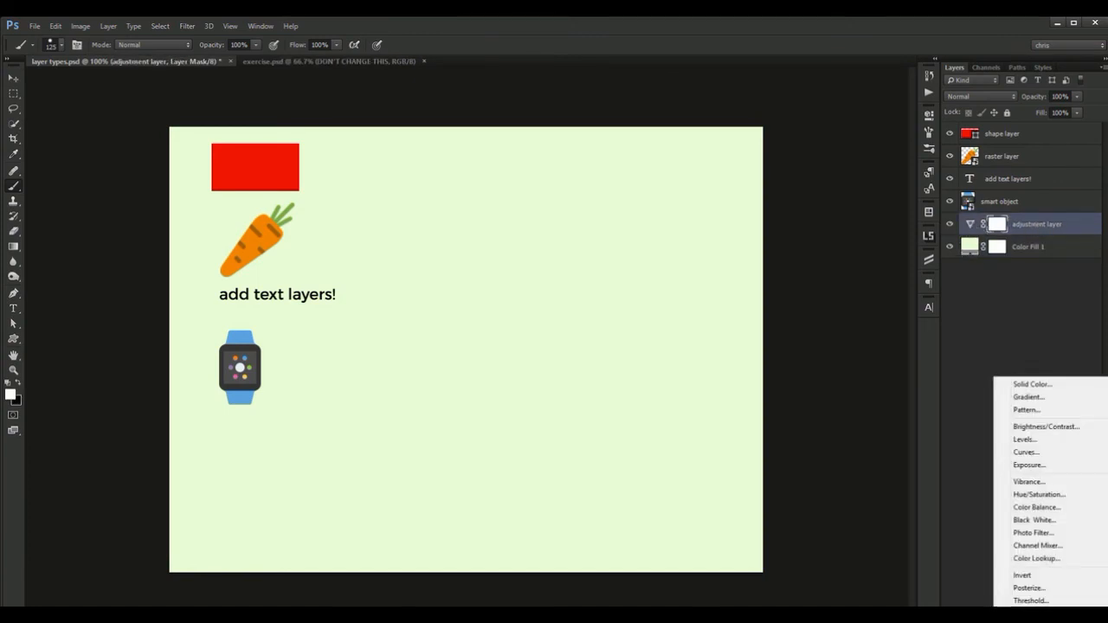
pyautogui.click(1052, 495)
pyautogui.click(1022, 610)
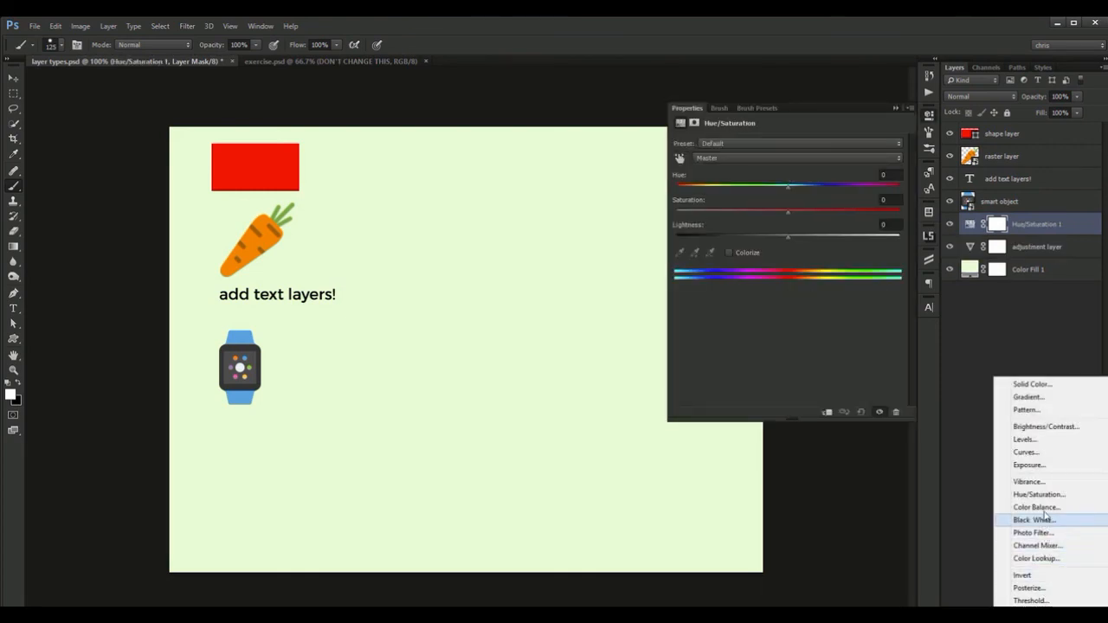
pyautogui.click(1049, 483)
# - Review the settings of the three adjustment layers, and delete the added Vibrance and Hue/Saturation layers
pyautogui.click(972, 247)
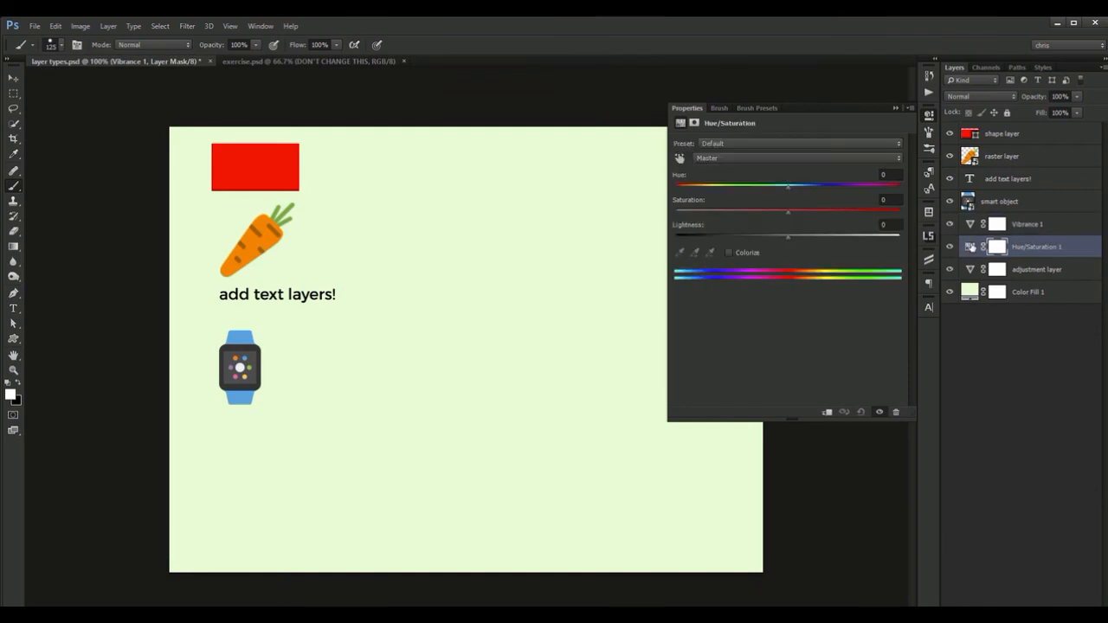
pyautogui.click(970, 270)
pyautogui.click(970, 226)
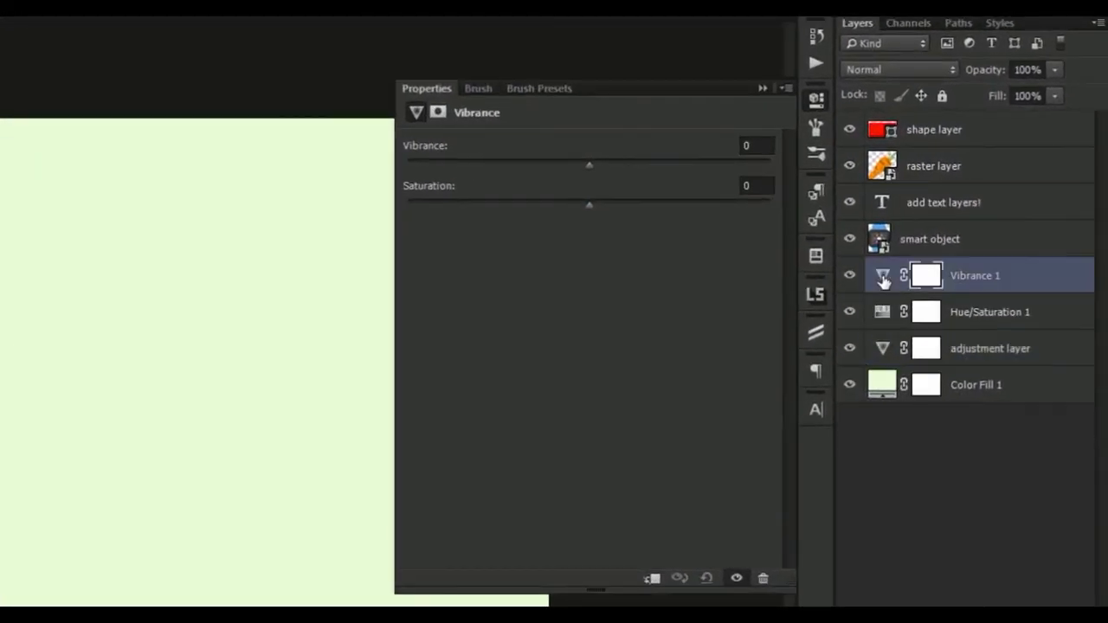
pyautogui.press('Delete')
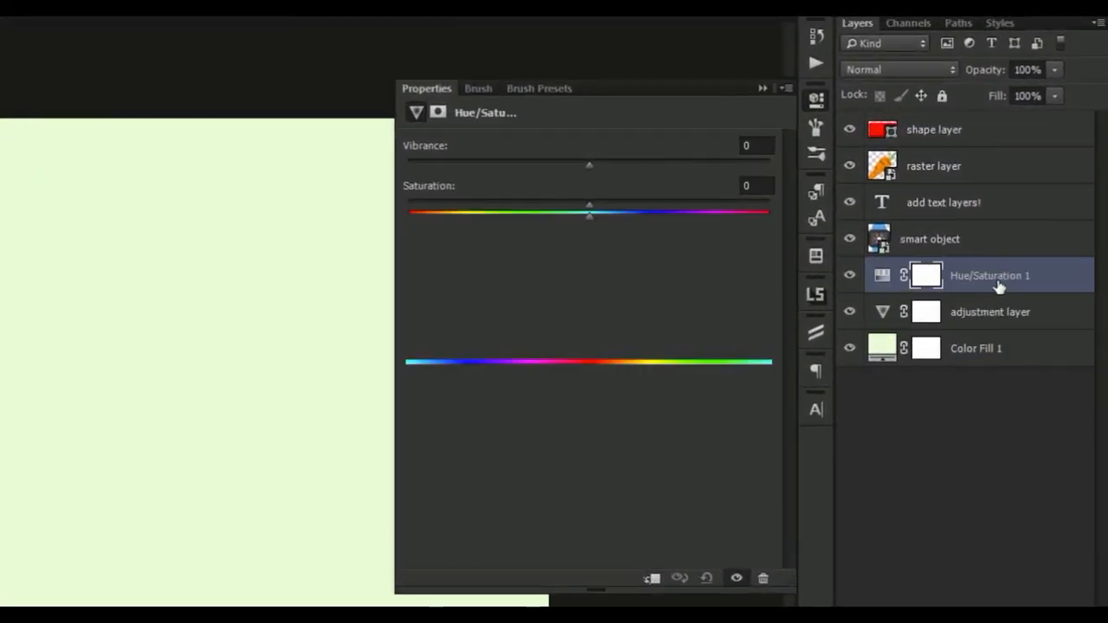
pyautogui.press('Delete')
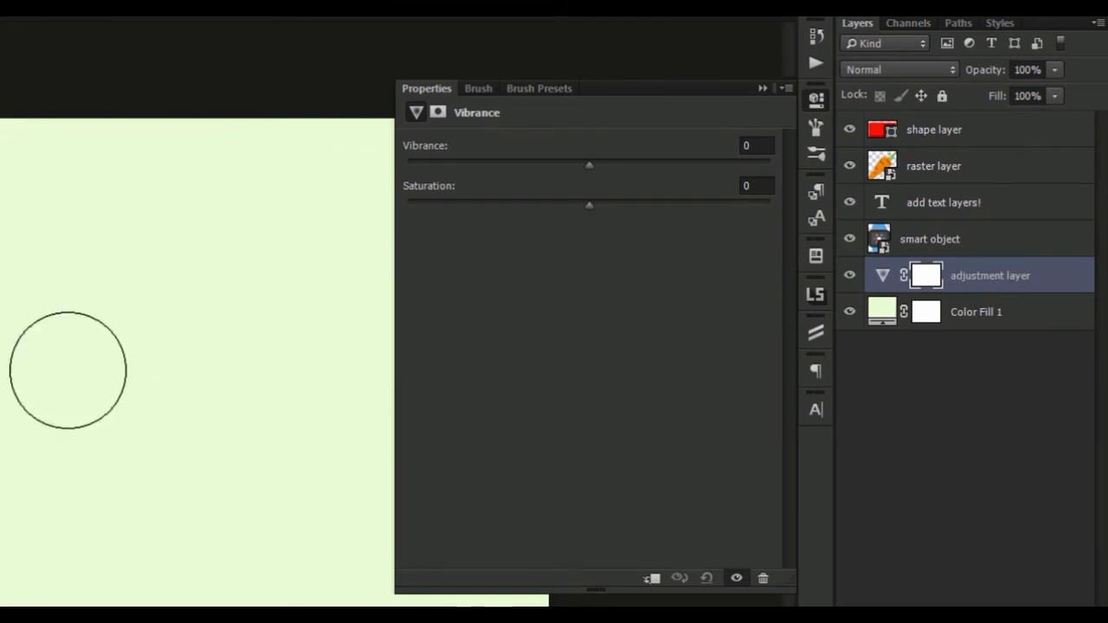
# - Add a Levels adjustment layer directly above the existing Vibrance adjustment layer
pyautogui.click(1010, 275)
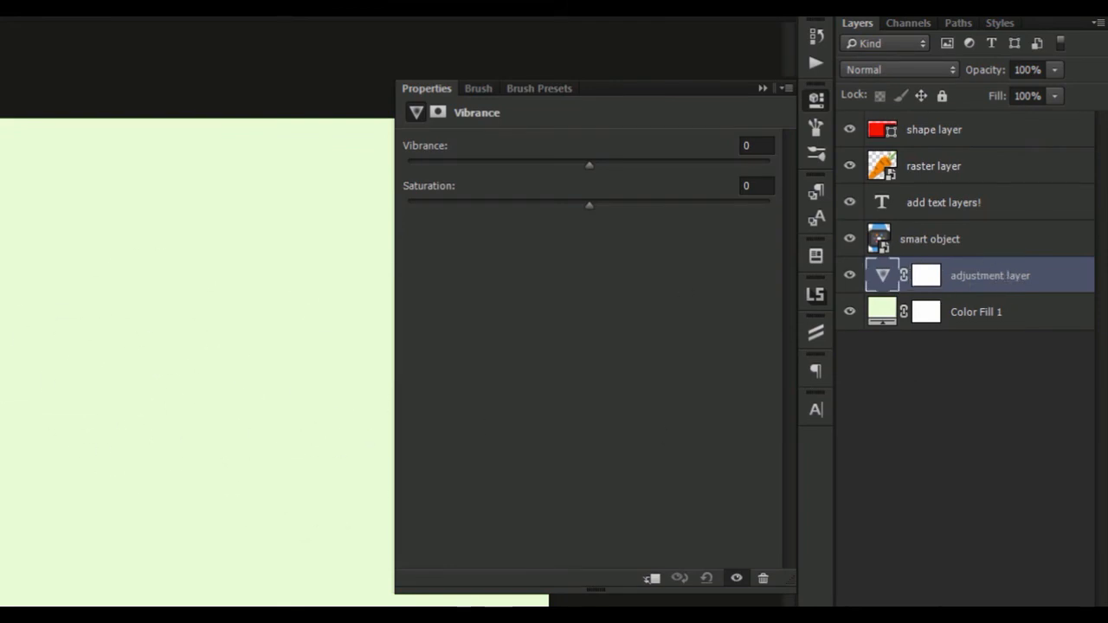
pyautogui.click(965, 616)
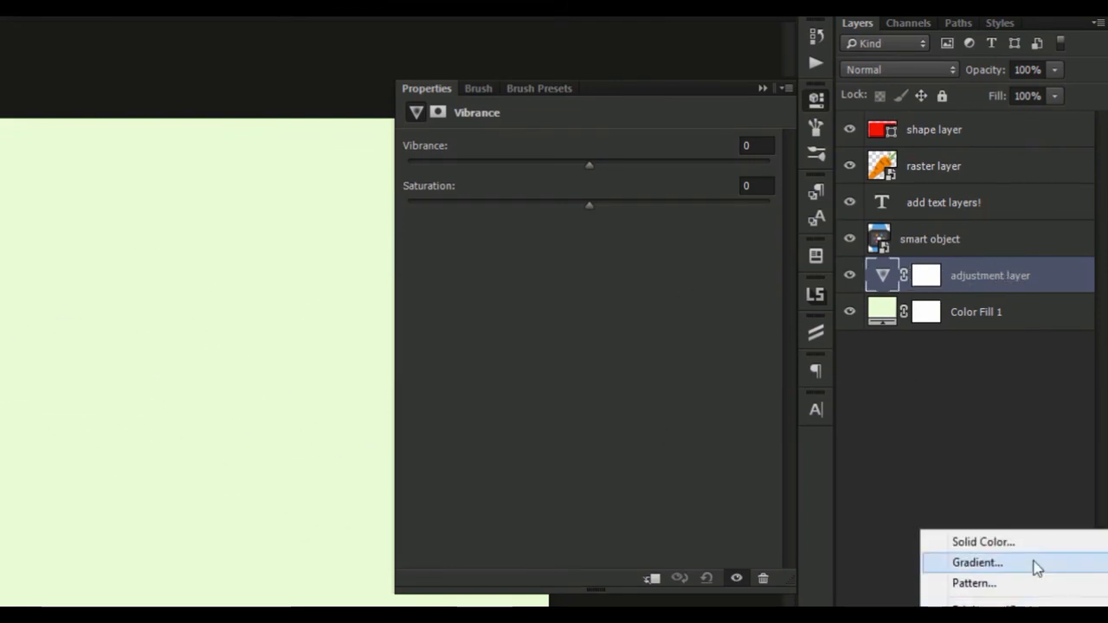
pyautogui.click(987, 621)
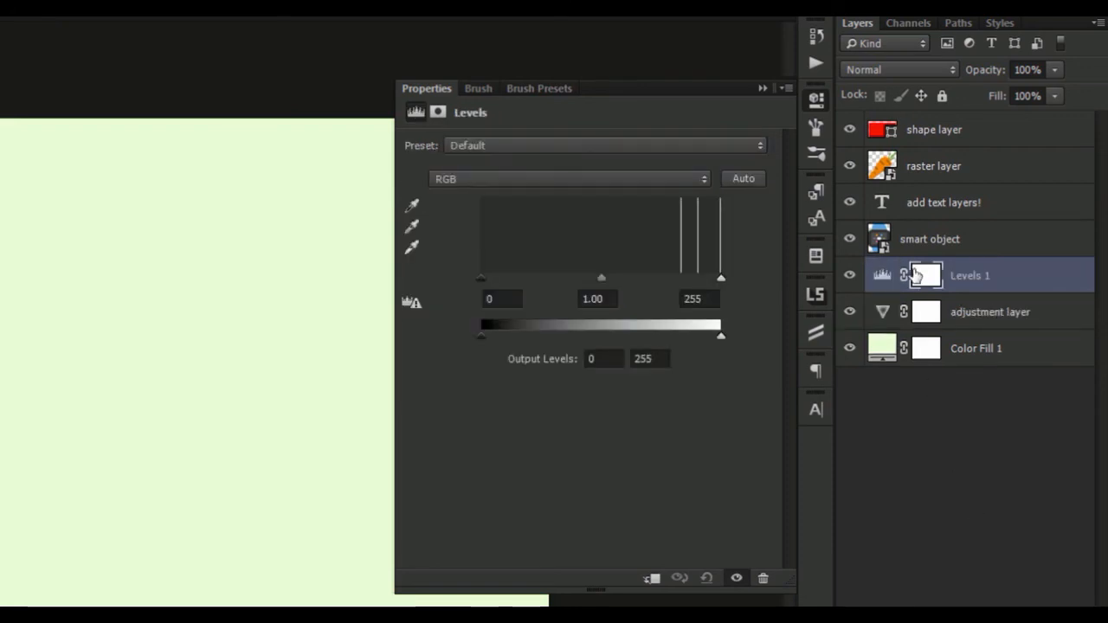
# - Review the Vibrance and Levels adjustment layers, and delete the added Levels layer
pyautogui.click(884, 312)
pyautogui.click(817, 104)
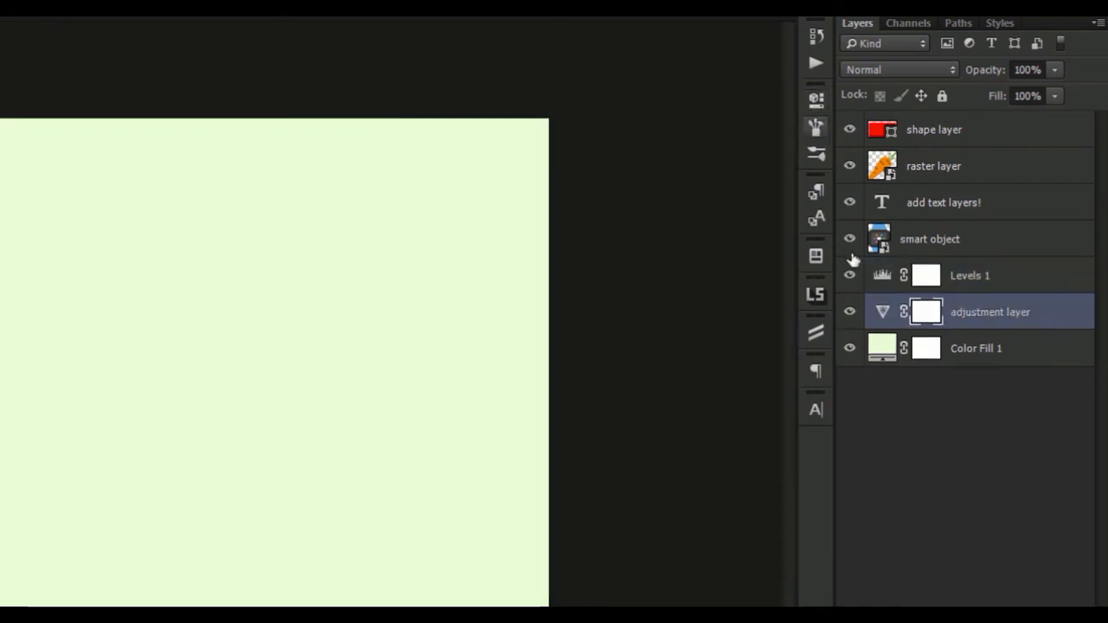
pyautogui.click(882, 275)
pyautogui.click(814, 104)
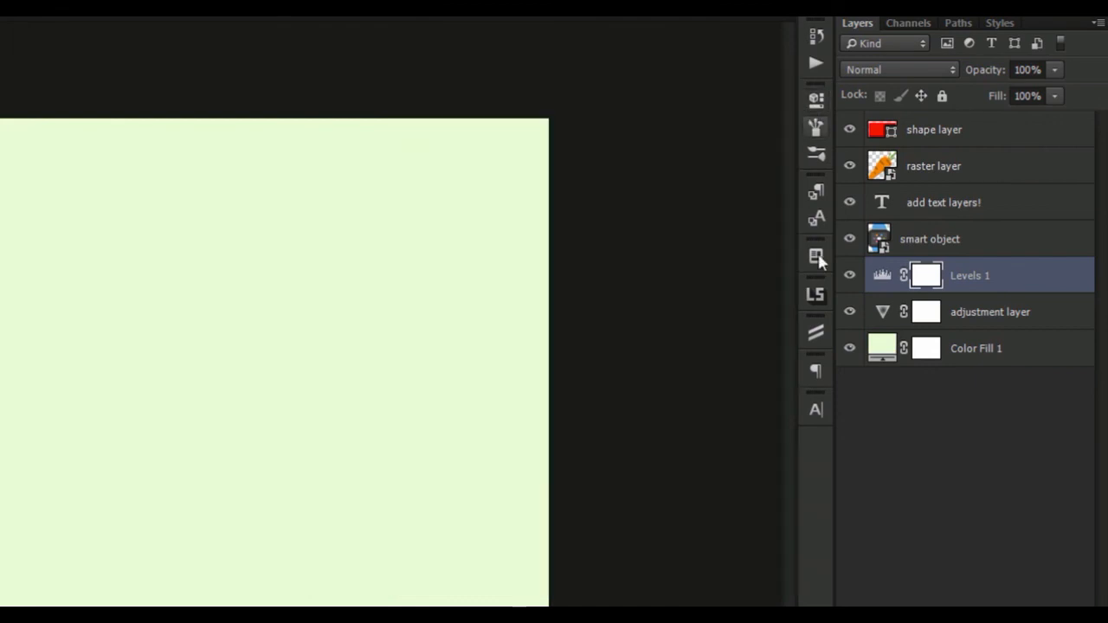
pyautogui.click(1026, 284)
pyautogui.press('Delete')
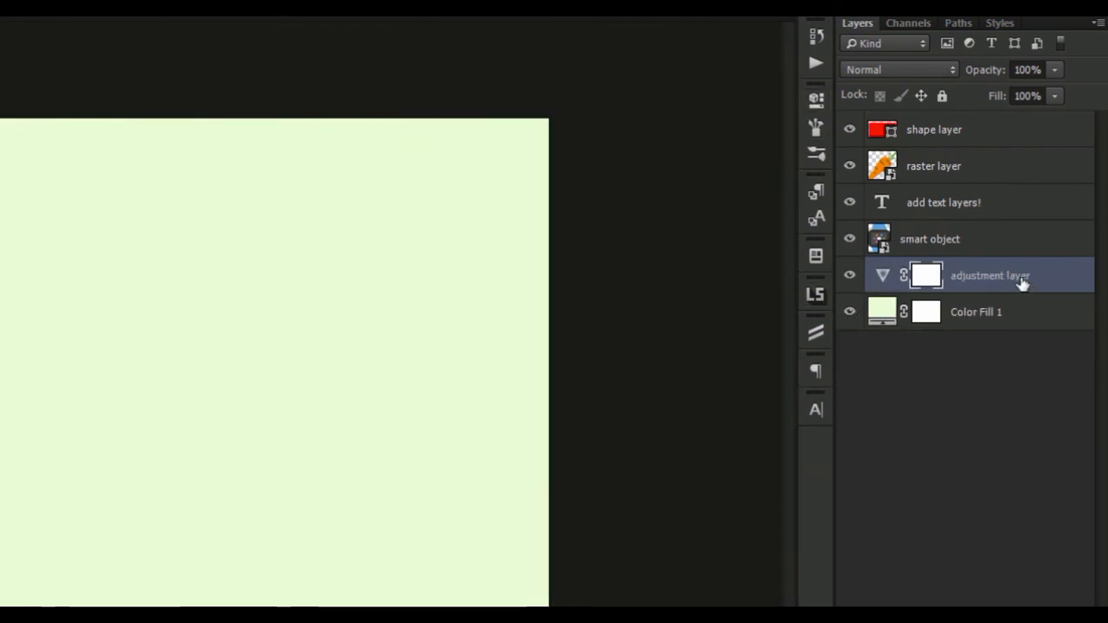
# - Try a Saturation of -3 on the Vibrance adjustment layer, and toggle the layer's visibility to compare
pyautogui.click(882, 277)
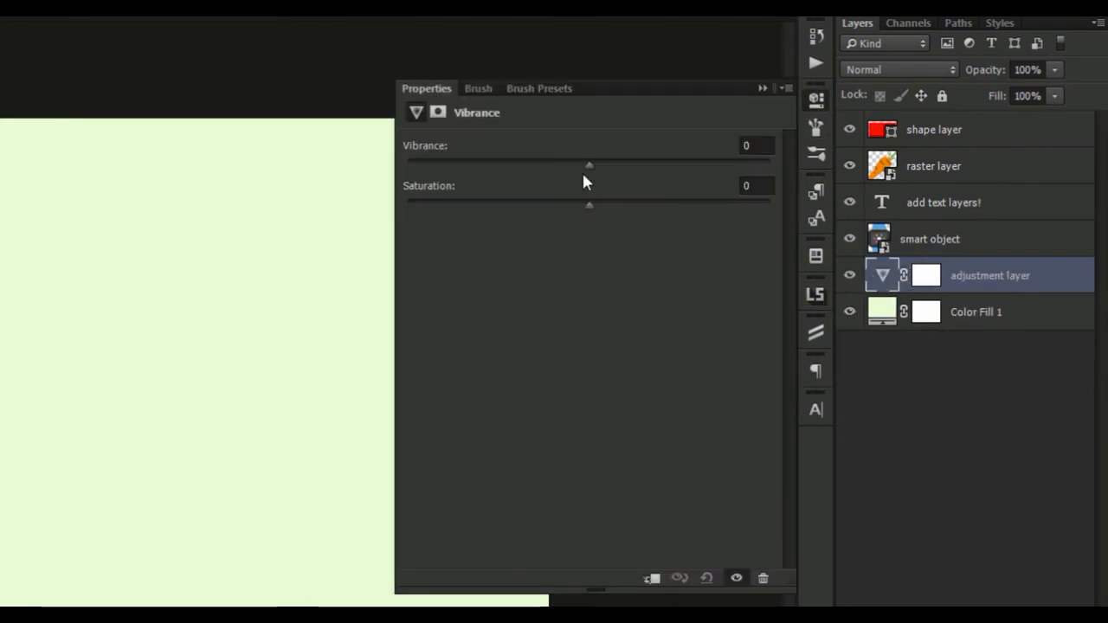
pyautogui.moveTo(588, 208)
pyautogui.mouseDown()
pyautogui.moveTo(366, 208)
pyautogui.moveTo(882, 212)
pyautogui.moveTo(522, 217)
pyautogui.moveTo(339, 204)
pyautogui.moveTo(823, 213)
pyautogui.moveTo(584, 211)
pyautogui.mouseUp()
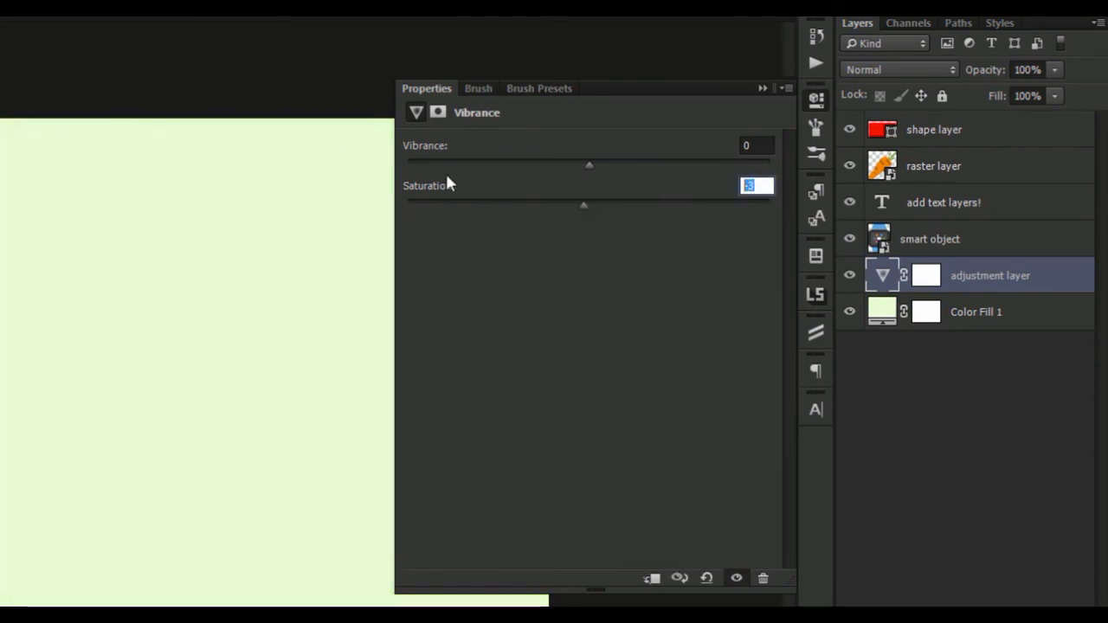
pyautogui.click(816, 100)
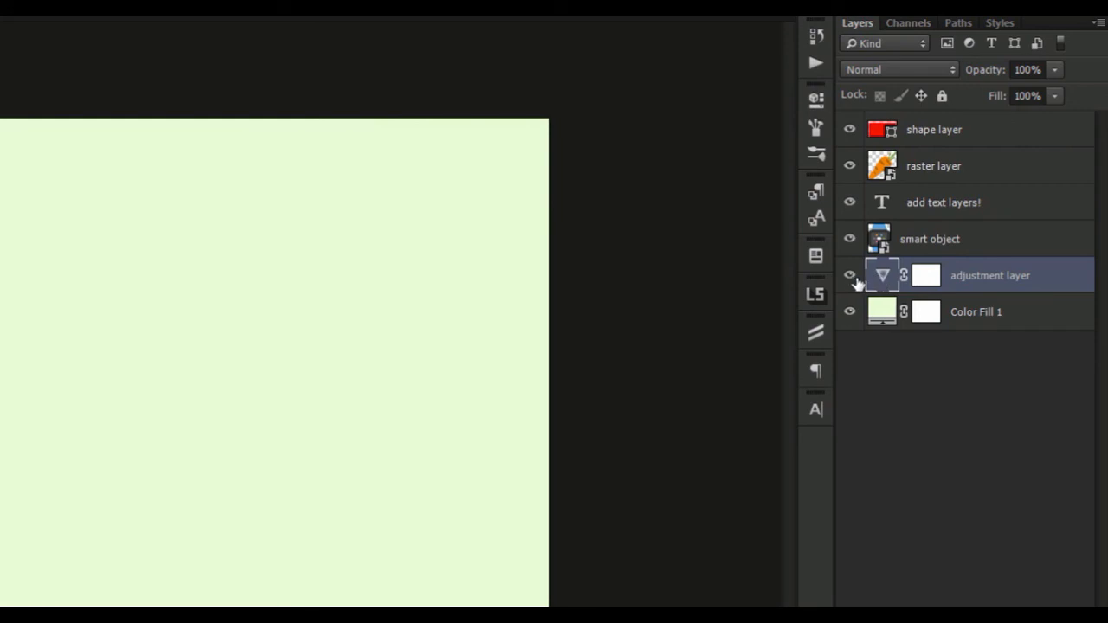
pyautogui.click(846, 278)
pyautogui.click(847, 277)
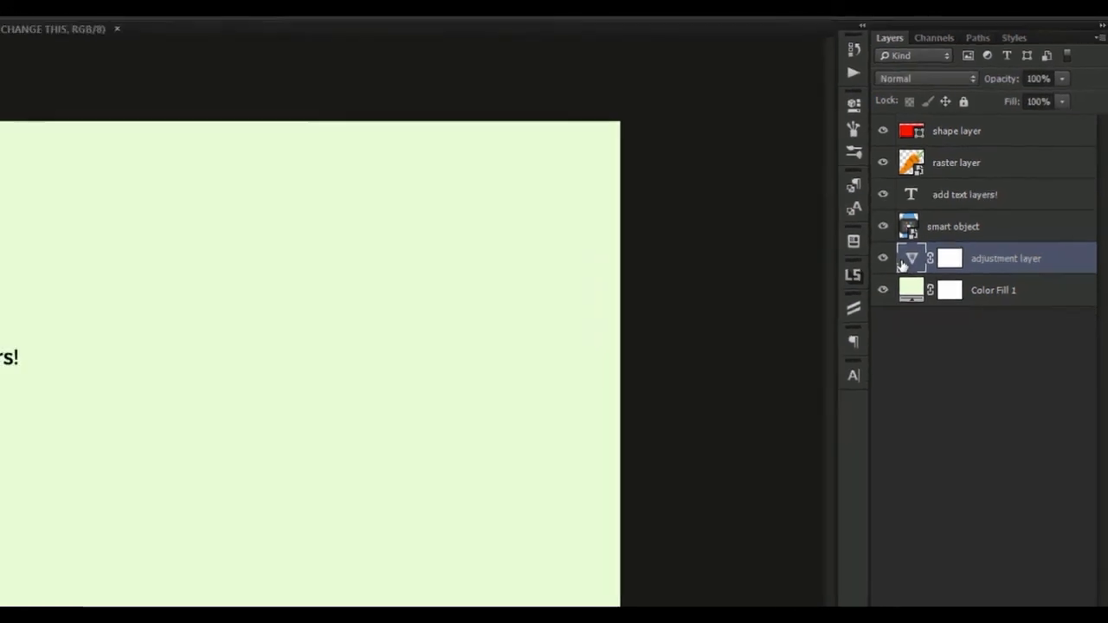
# - Open the color picker of the Color Fill 1 layer and try other background colors
pyautogui.click(961, 313)
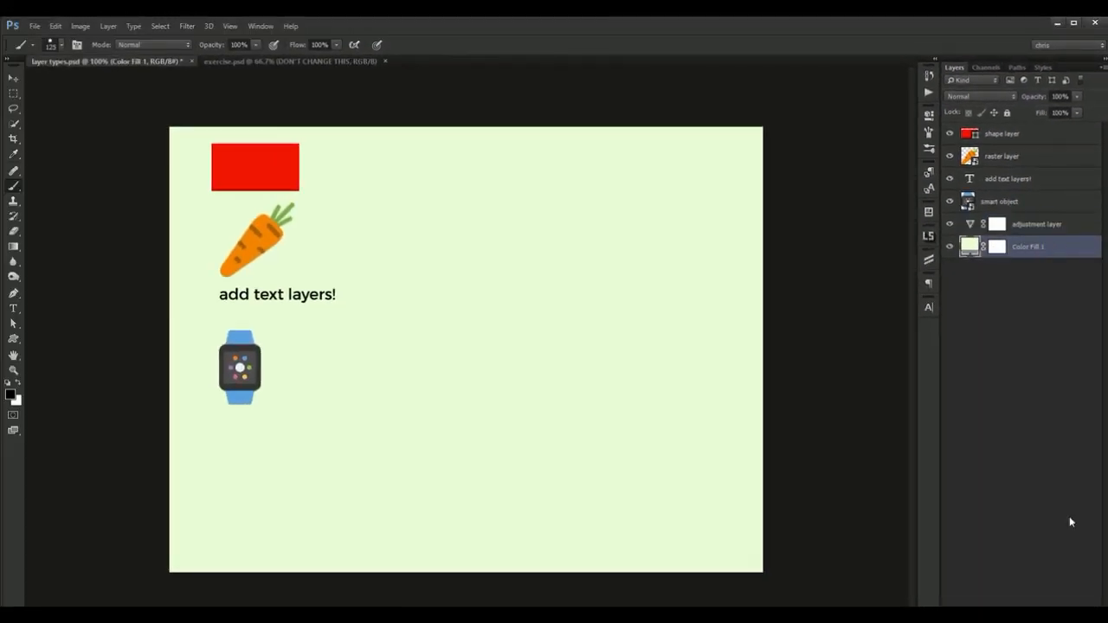
pyautogui.click(1047, 603)
pyautogui.click(1031, 358)
pyautogui.doubleClick(971, 249)
pyautogui.moveTo(870, 438); pyautogui.dragTo(854, 538)
pyautogui.moveTo(903, 468)
pyautogui.mouseDown()
pyautogui.moveTo(823, 427)
pyautogui.moveTo(849, 494)
pyautogui.moveTo(876, 480)
pyautogui.moveTo(883, 437)
pyautogui.mouseUp()
pyautogui.click(922, 426)
pyautogui.click(1026, 423)
# - Rasterize the "raster layer" that holds the carrot
pyautogui.rightClick(1028, 158)
pyautogui.click(1034, 315)
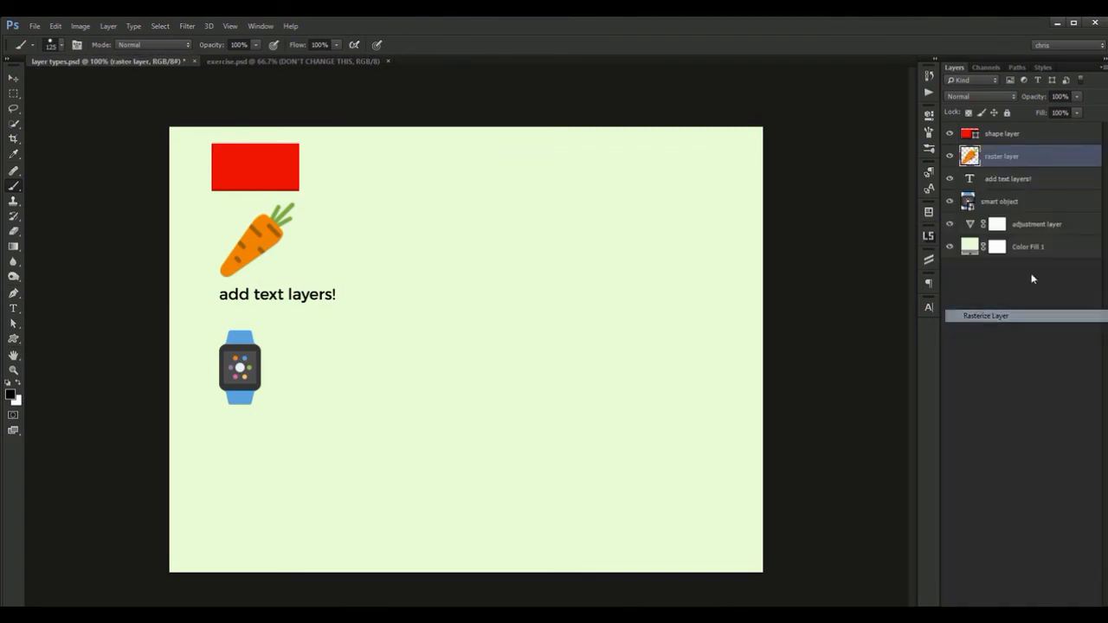
# - Try to enlarge the red rectangle on the shape layer with Free Transform
pyautogui.click(1023, 138)
pyautogui.hotkey('ctrl', 't')
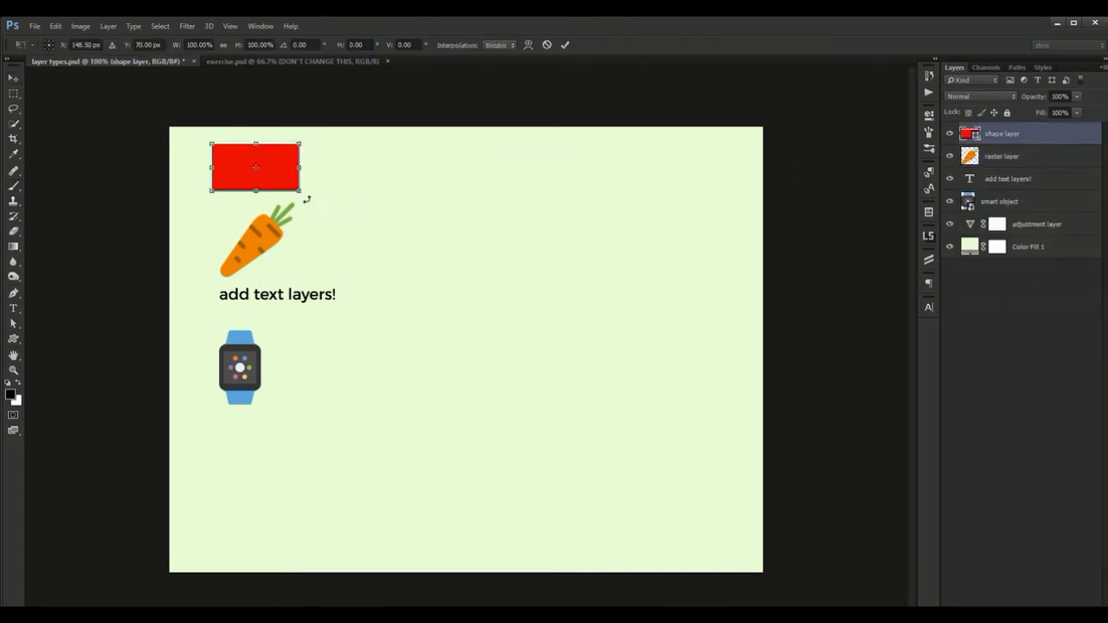
pyautogui.moveTo(299, 191); pyautogui.dragTo(675, 395)
pyautogui.press('Escape')
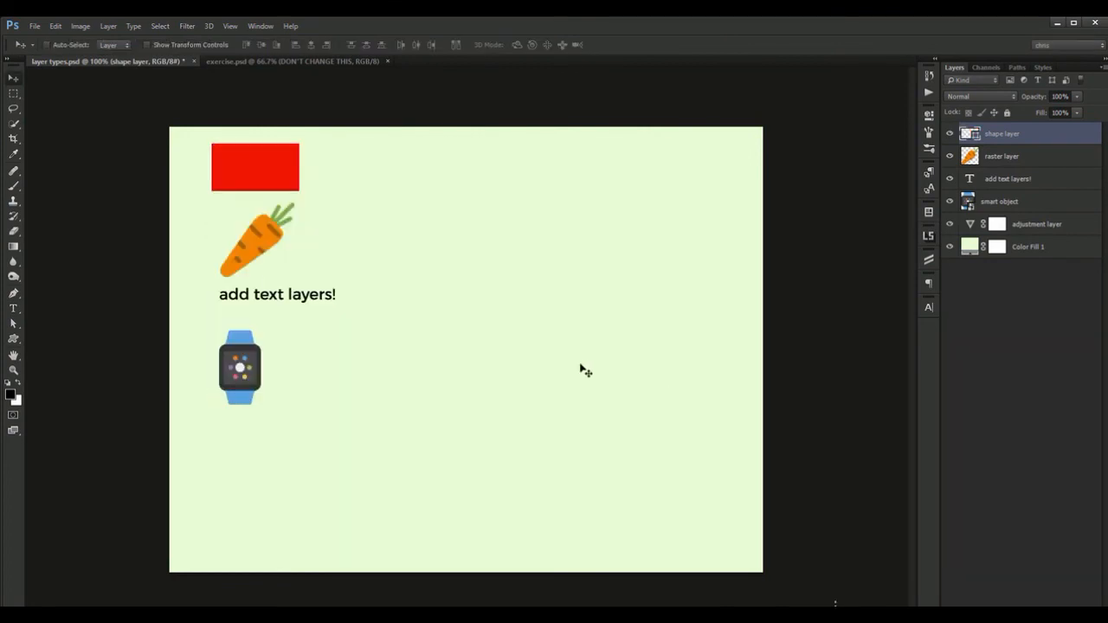
# - Erase the top part of the carrot on the raster layer, and undo the erasing
pyautogui.moveTo(279, 253)
pyautogui.mouseDown()
pyautogui.moveTo(273, 242)
pyautogui.moveTo(268, 257)
pyautogui.moveTo(267, 247)
pyautogui.mouseUp()
pyautogui.press('e')
pyautogui.moveTo(265, 202)
pyautogui.mouseDown()
pyautogui.moveTo(305, 232)
pyautogui.moveTo(291, 248)
pyautogui.moveTo(257, 227)
pyautogui.mouseUp()
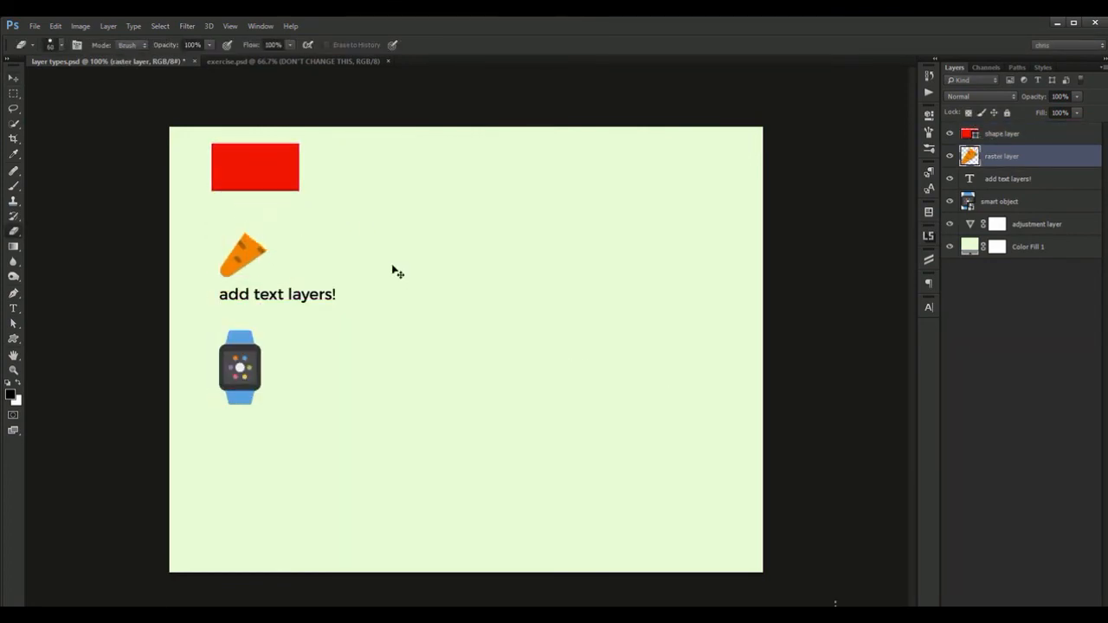
pyautogui.hotkey('ctrl', 'z')
# - Try to enlarge the rasterized carrot to several times its size with Free Transform
pyautogui.press('v')
pyautogui.hotkey('ctrl', 't')
pyautogui.moveTo(298, 279)
pyautogui.mouseDown()
pyautogui.moveTo(375, 346)
pyautogui.moveTo(577, 411)
pyautogui.mouseUp()
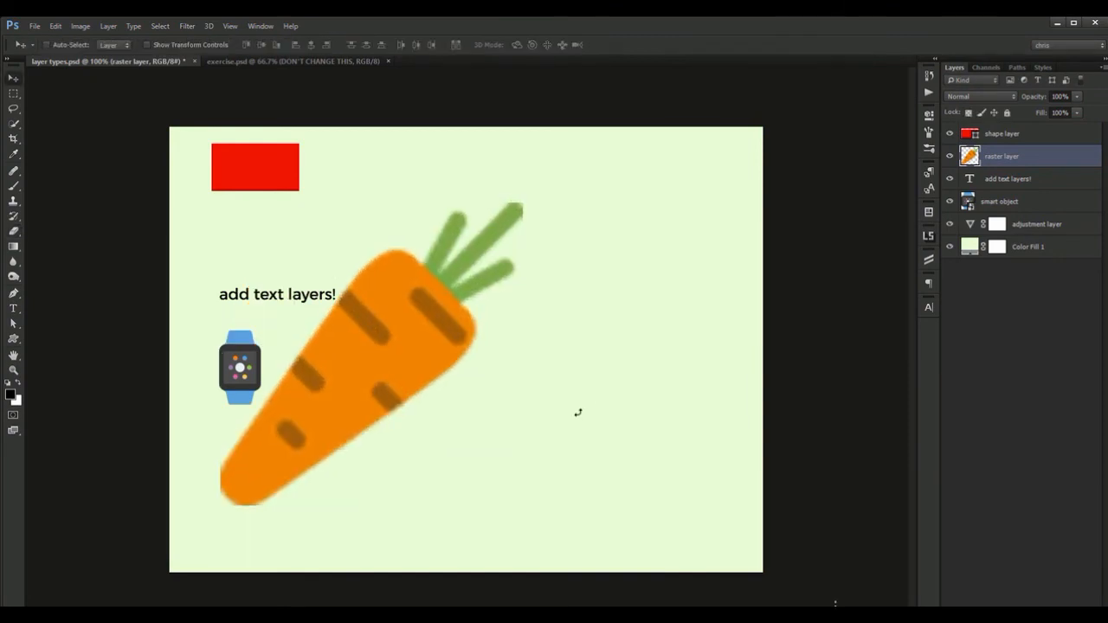
pyautogui.press('Escape')
# - Move the "add text layers!" text slightly downward, and undo the move
pyautogui.click(303, 297)
pyautogui.moveTo(299, 296)
pyautogui.mouseDown()
pyautogui.moveTo(311, 323)
pyautogui.moveTo(302, 317)
pyautogui.mouseUp()
pyautogui.hotkey('ctrl', 'z')
# - Insert the word "text" into the text layer so it reads "add text text layers!"
pyautogui.press('t')
pyautogui.click(287, 295)
pyautogui.write('text')
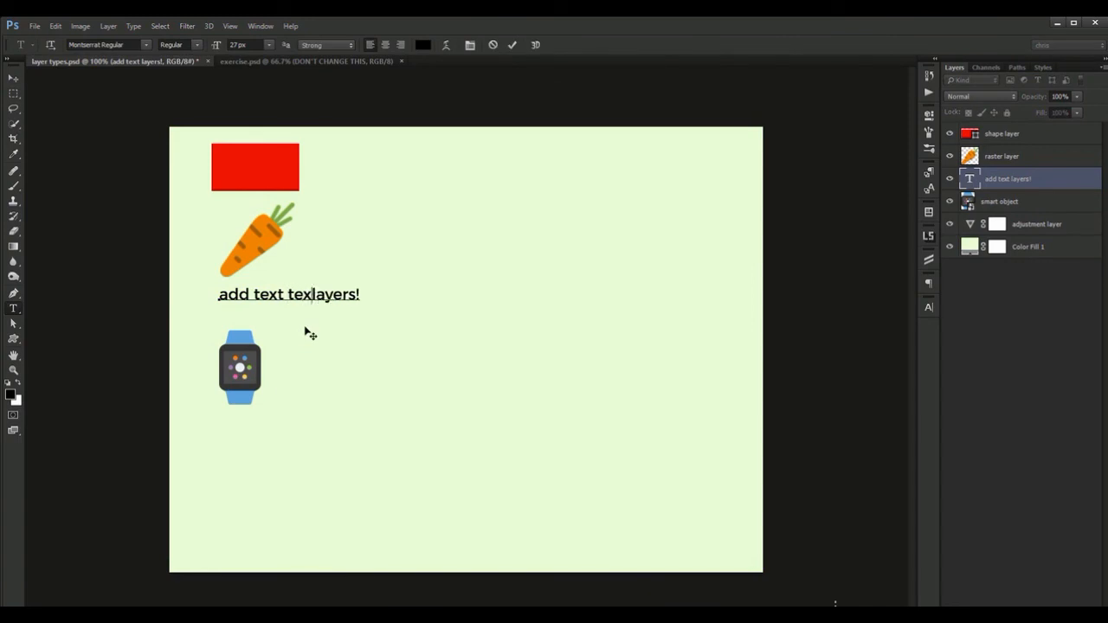
pyautogui.hotkey('ctrl', 'Return')
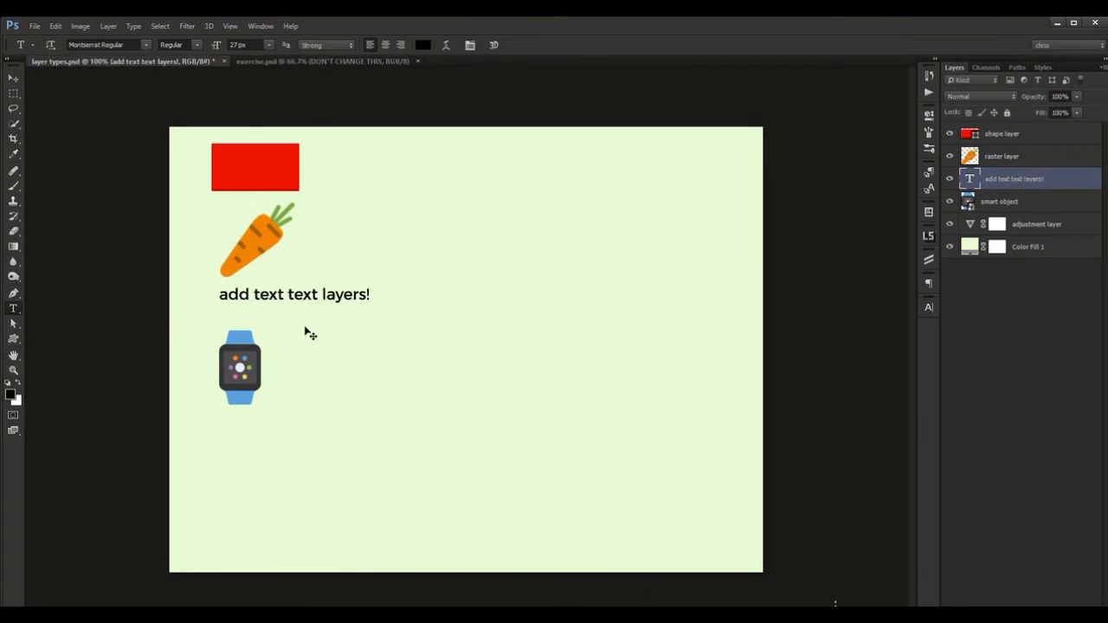
# - Enlarge the watch smart object, and scale it back down to slightly more than its original size
pyautogui.press('v')
pyautogui.keyDown('ctrl'); pyautogui.click(259, 387); pyautogui.keyUp('ctrl')
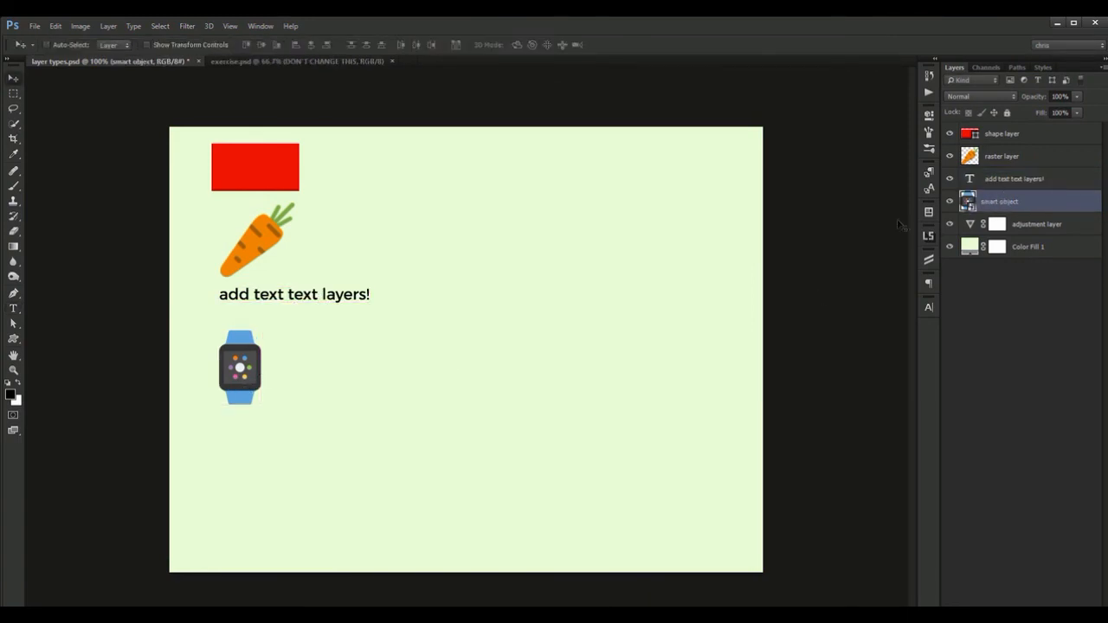
pyautogui.hotkey('ctrl', 't')
pyautogui.moveTo(267, 411); pyautogui.dragTo(413, 527)
pyautogui.press('Return')
pyautogui.hotkey('ctrl', 't')
pyautogui.moveTo(364, 582); pyautogui.dragTo(292, 421)
pyautogui.press('Return')
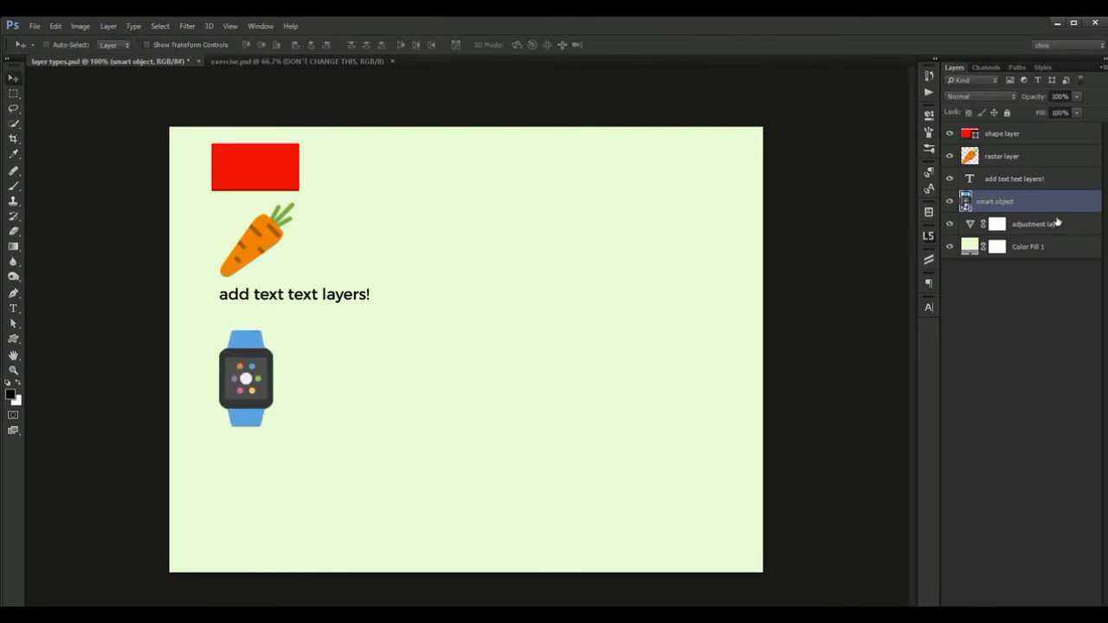
# - View the adjustment layer's Vibrance settings, and select the Color Fill 1 layer
pyautogui.click(971, 229)
pyautogui.doubleClick(969, 226)
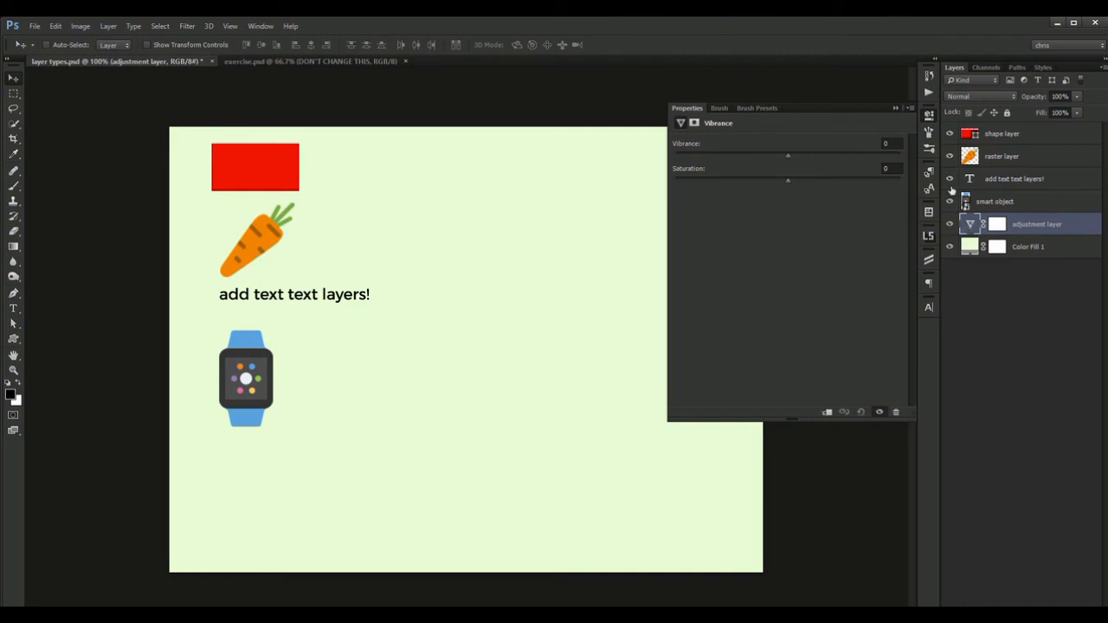
pyautogui.click(929, 117)
pyautogui.click(1030, 253)
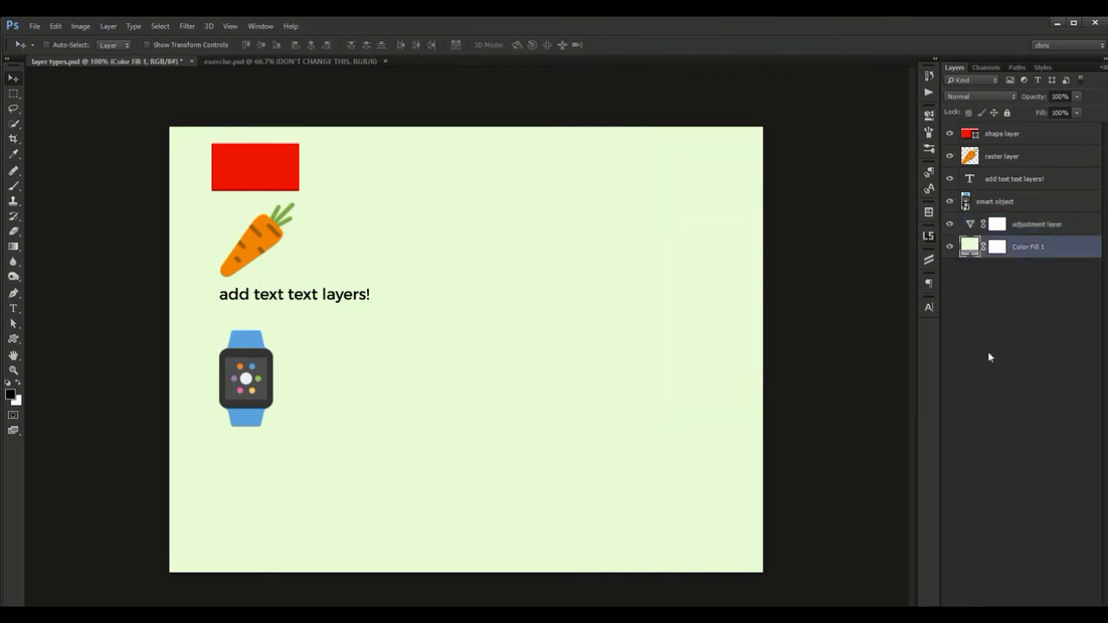
# - Switch to the exercise.psd document and look through its full list of layers
pyautogui.click(336, 63)
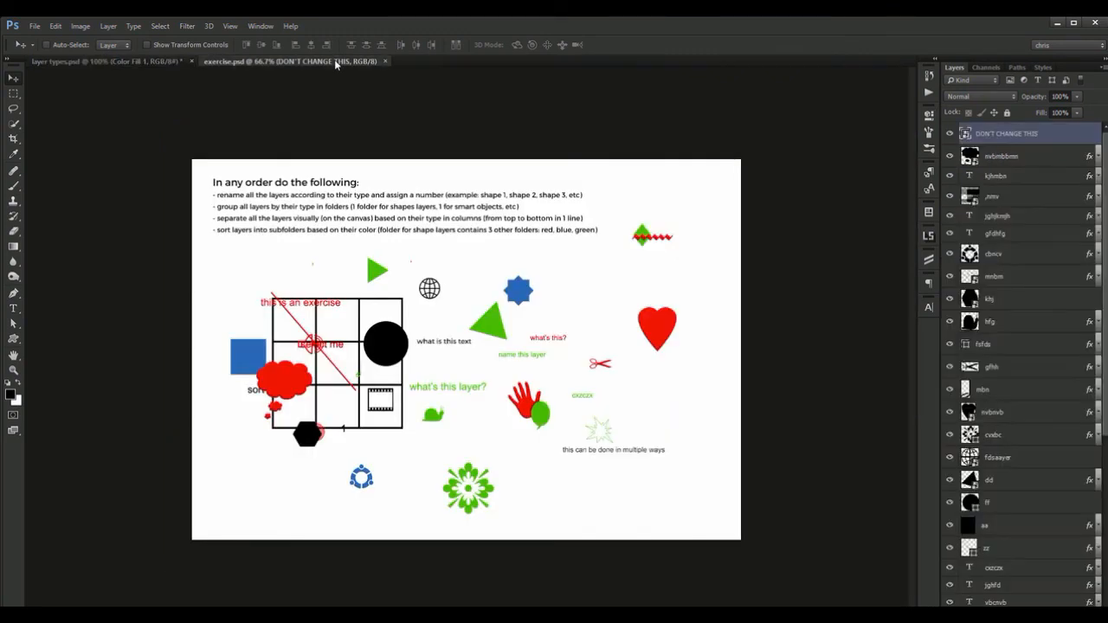
pyautogui.click(1000, 173)
pyautogui.scroll(-7, 1030, 316)
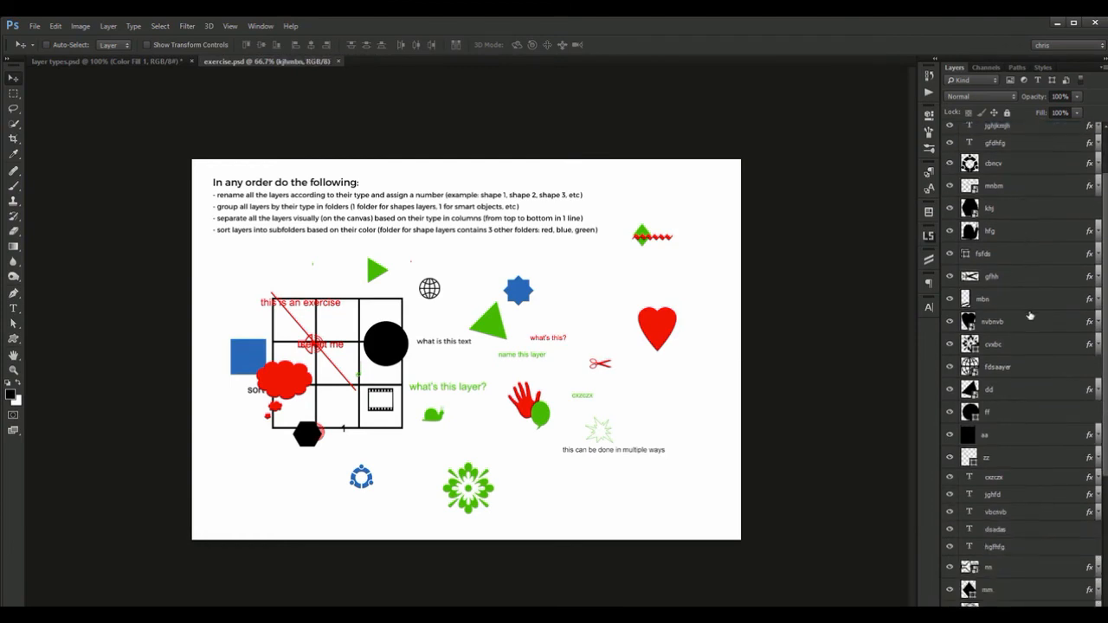
pyautogui.scroll(7, 1026, 523)
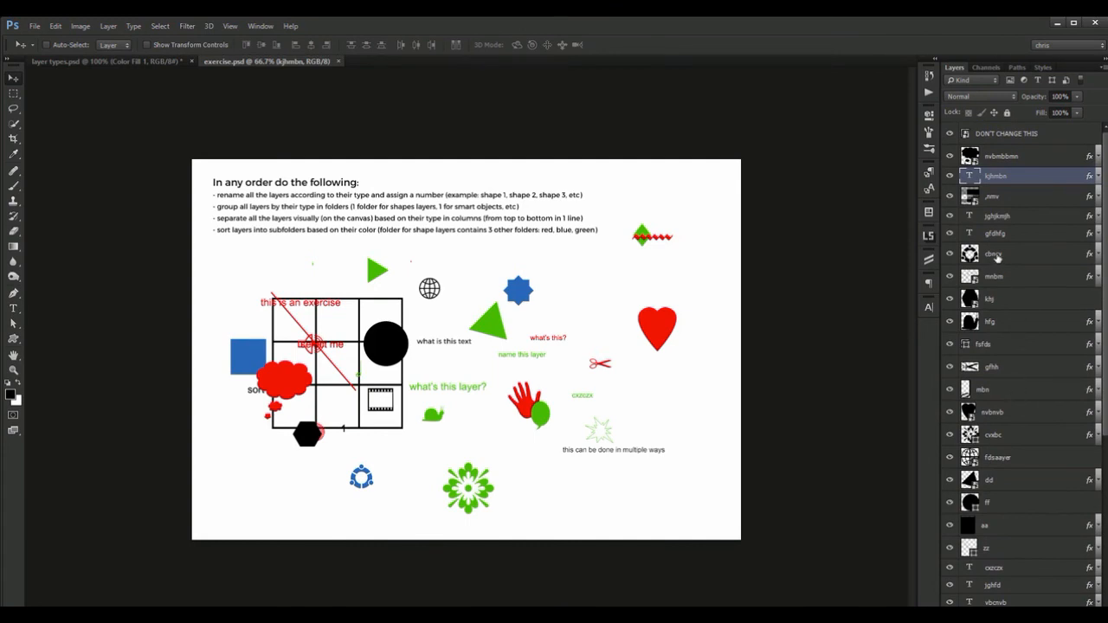
# - Select several text and graphic layers one by one in the exercise to examine their types
pyautogui.click(997, 257)
pyautogui.click(1009, 216)
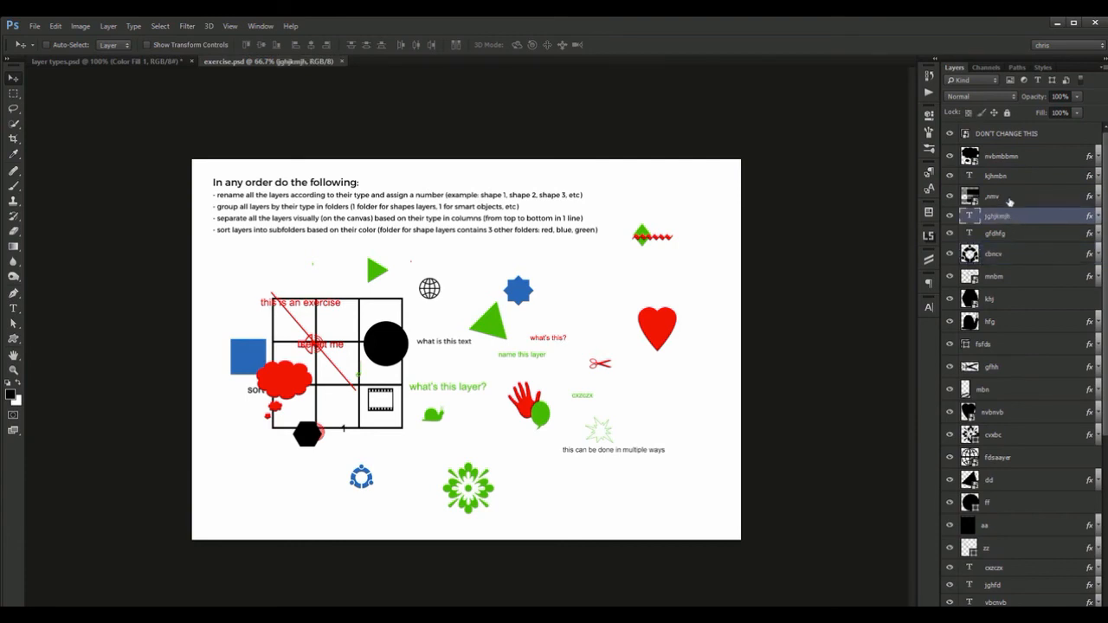
pyautogui.click(1007, 161)
pyautogui.click(1009, 253)
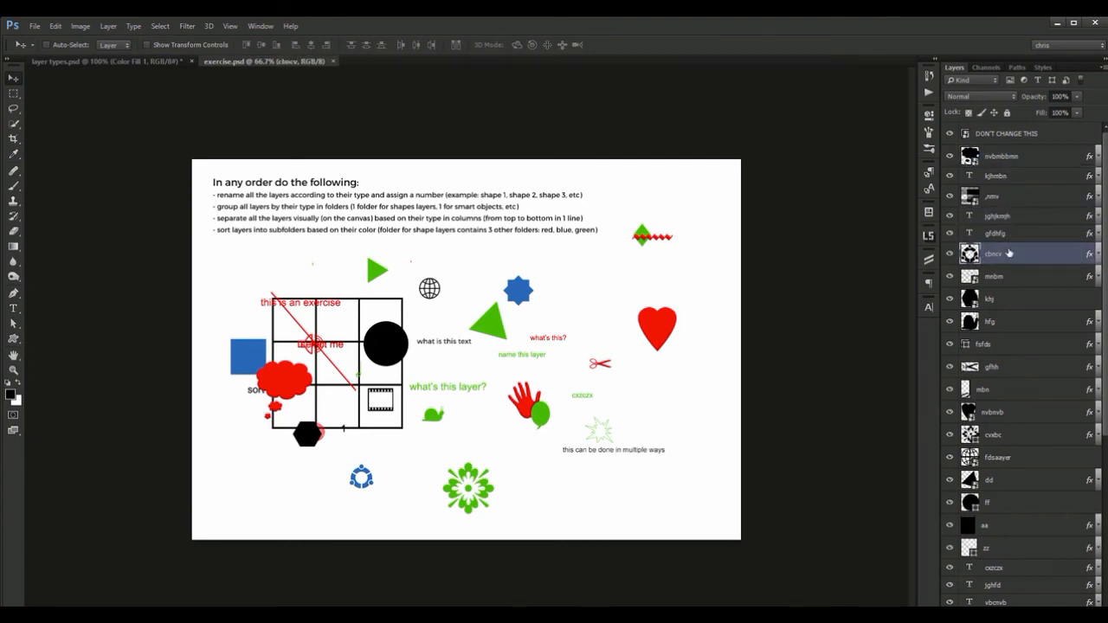
pyautogui.click(1002, 305)
pyautogui.click(1001, 323)
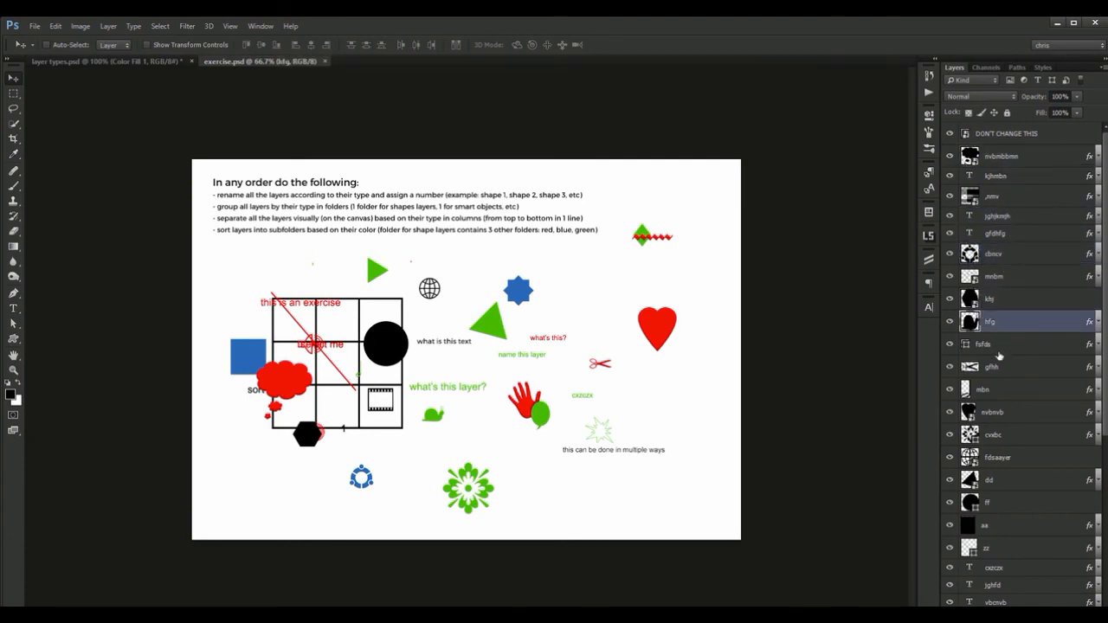